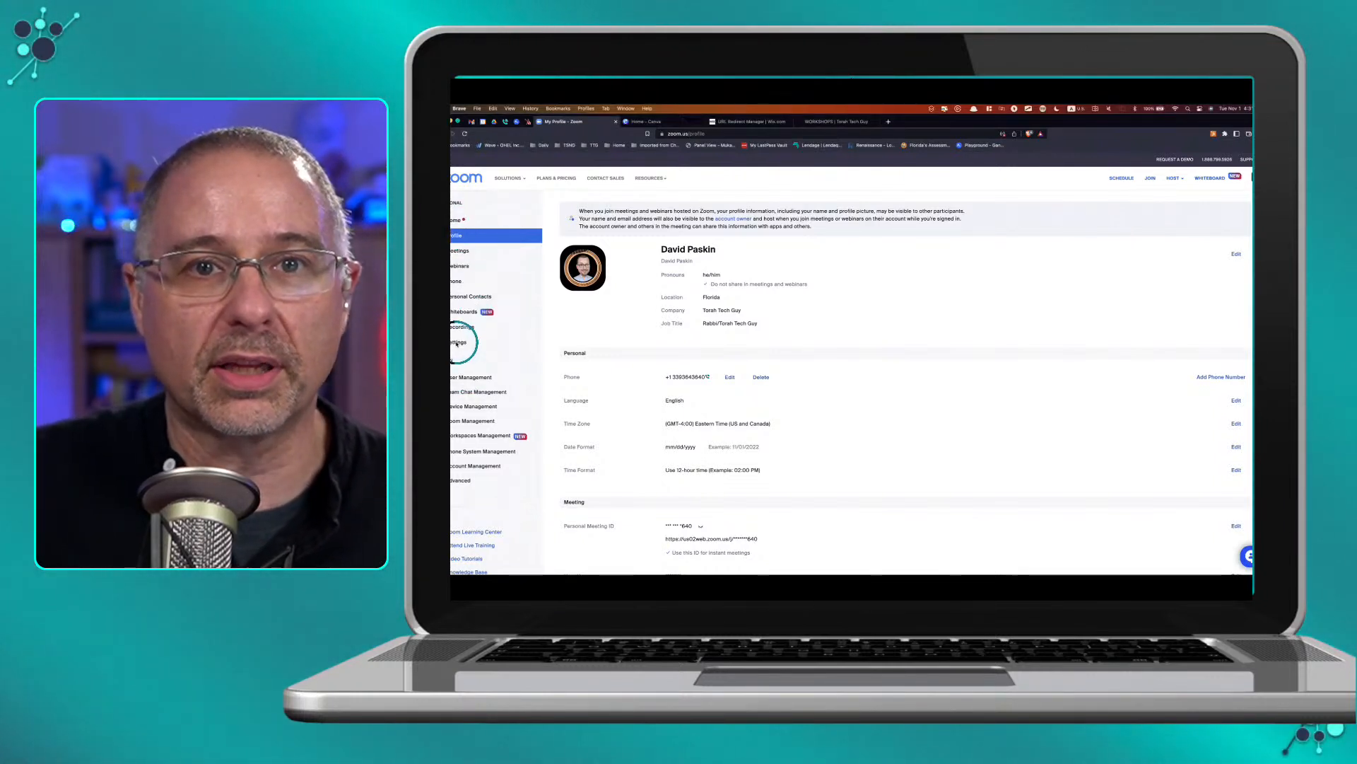
- Open the personal meeting settings, review the Waiting Room options, and cancel out of them
left_click(457, 343)
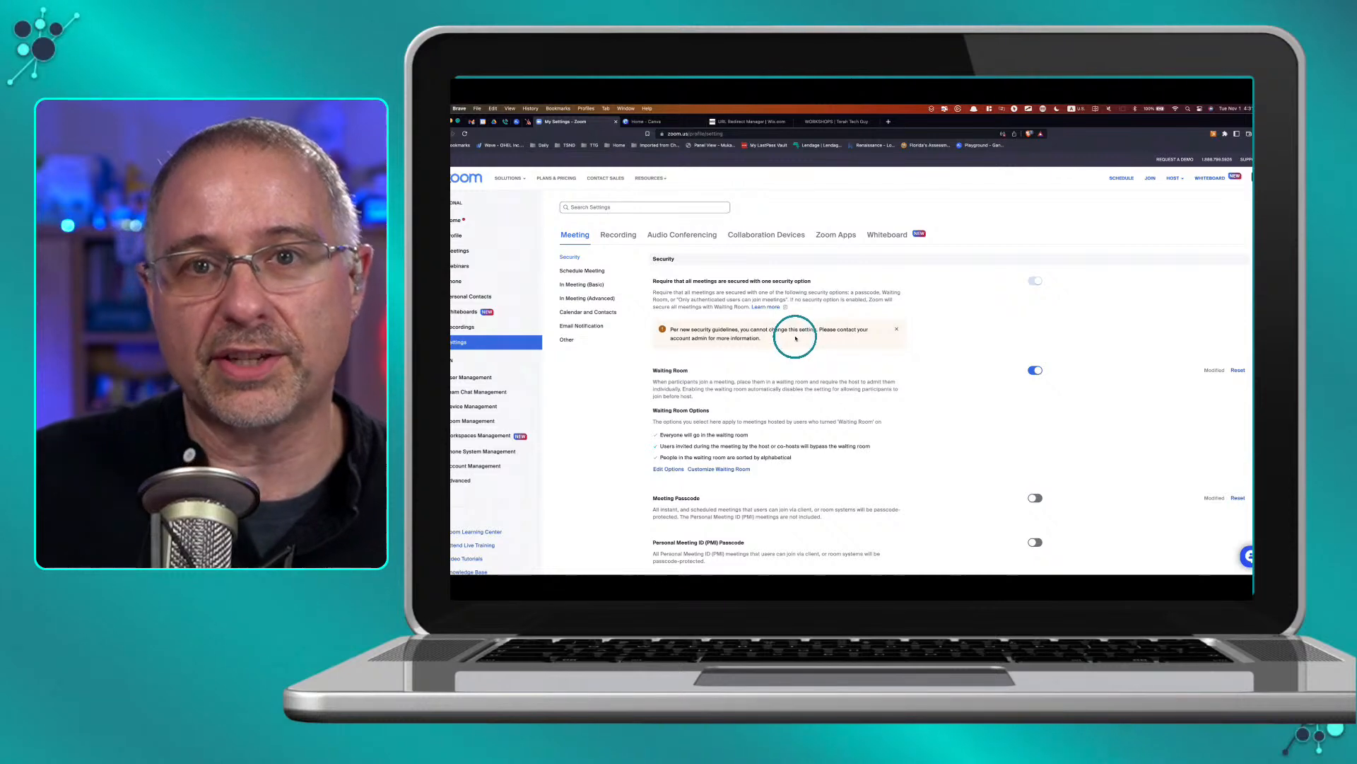
scroll(795, 335, "down", 10)
scroll(795, 336, "up", 10)
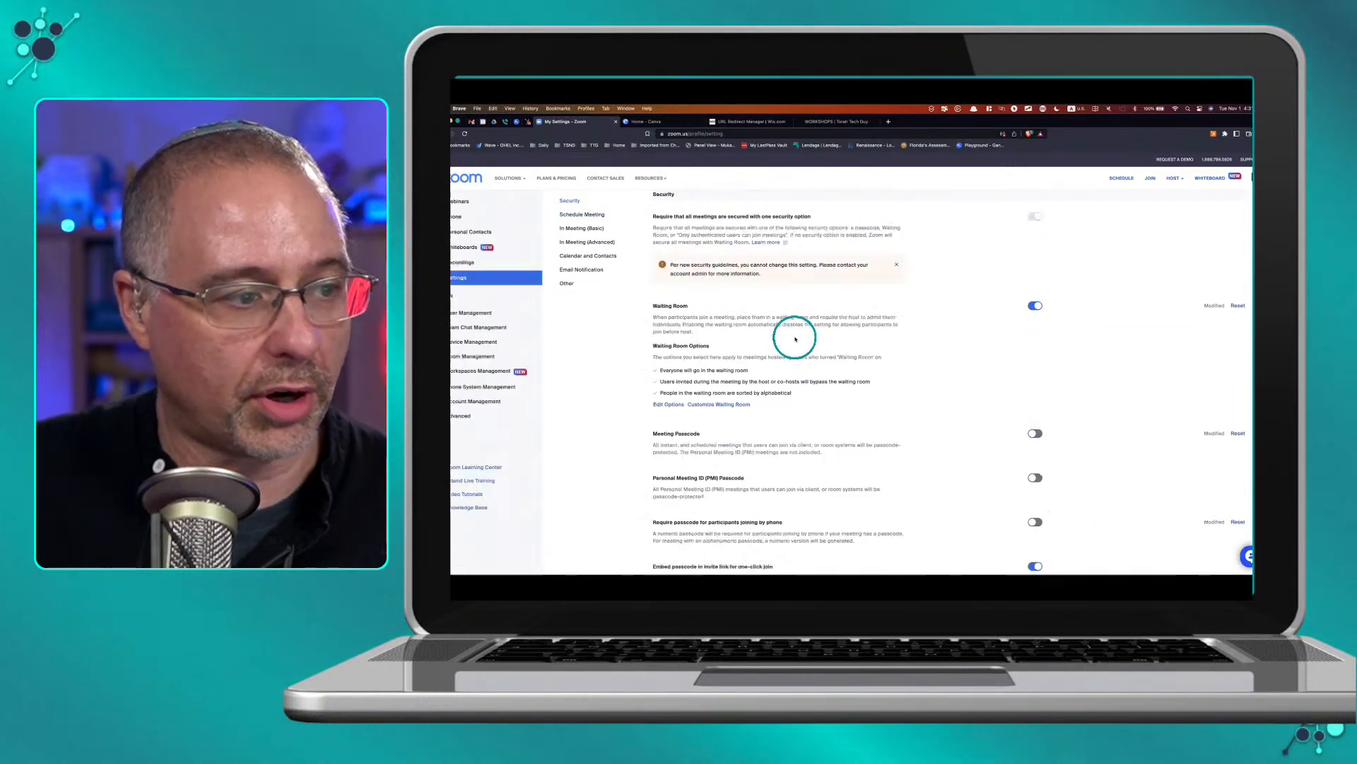
scroll(795, 339, "down", 2)
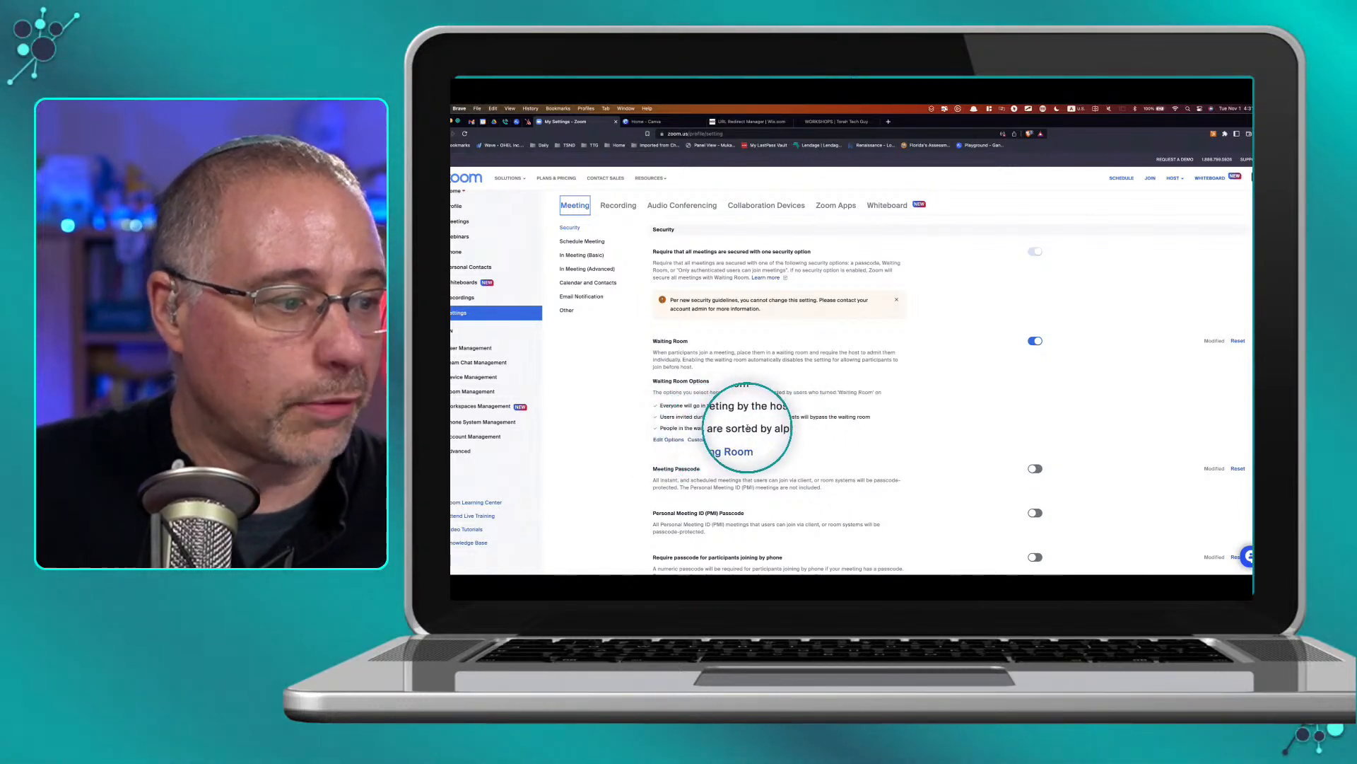
left_click(672, 439)
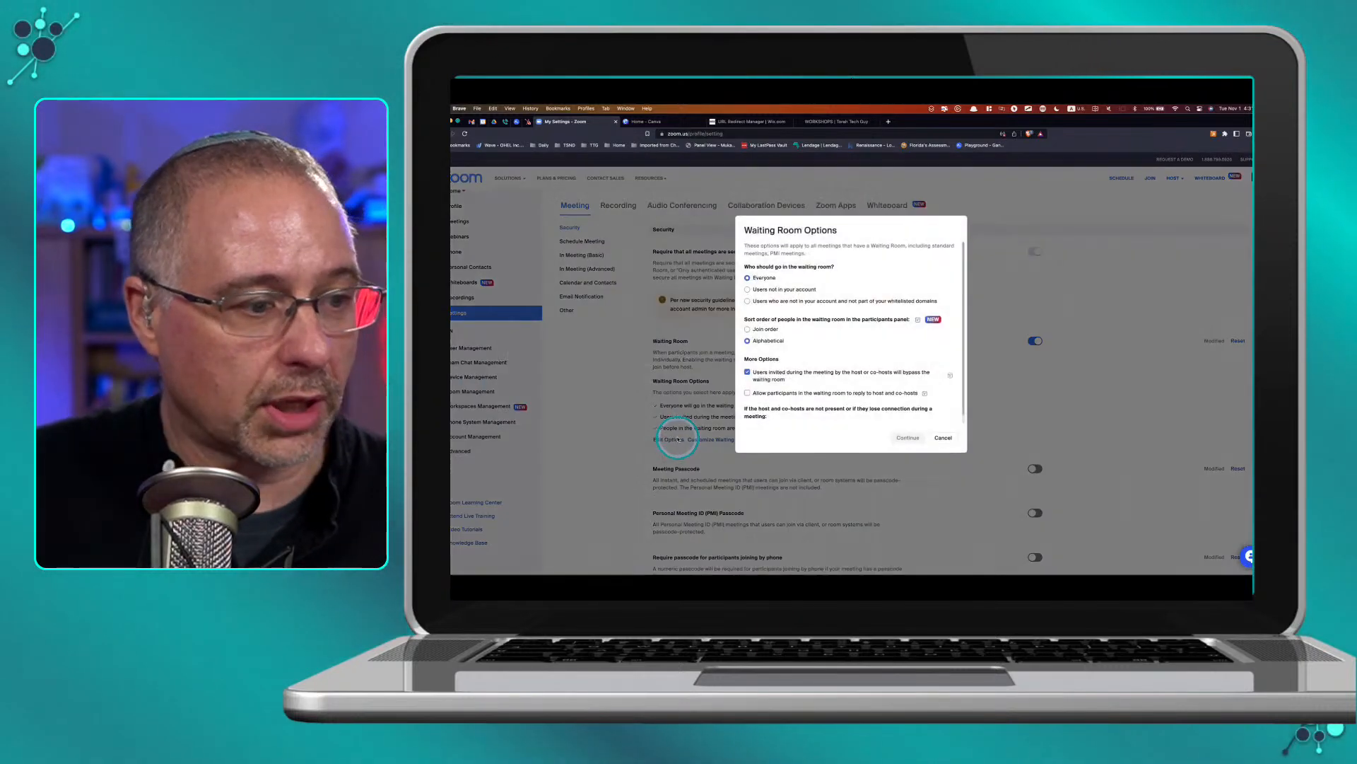
left_click(940, 438)
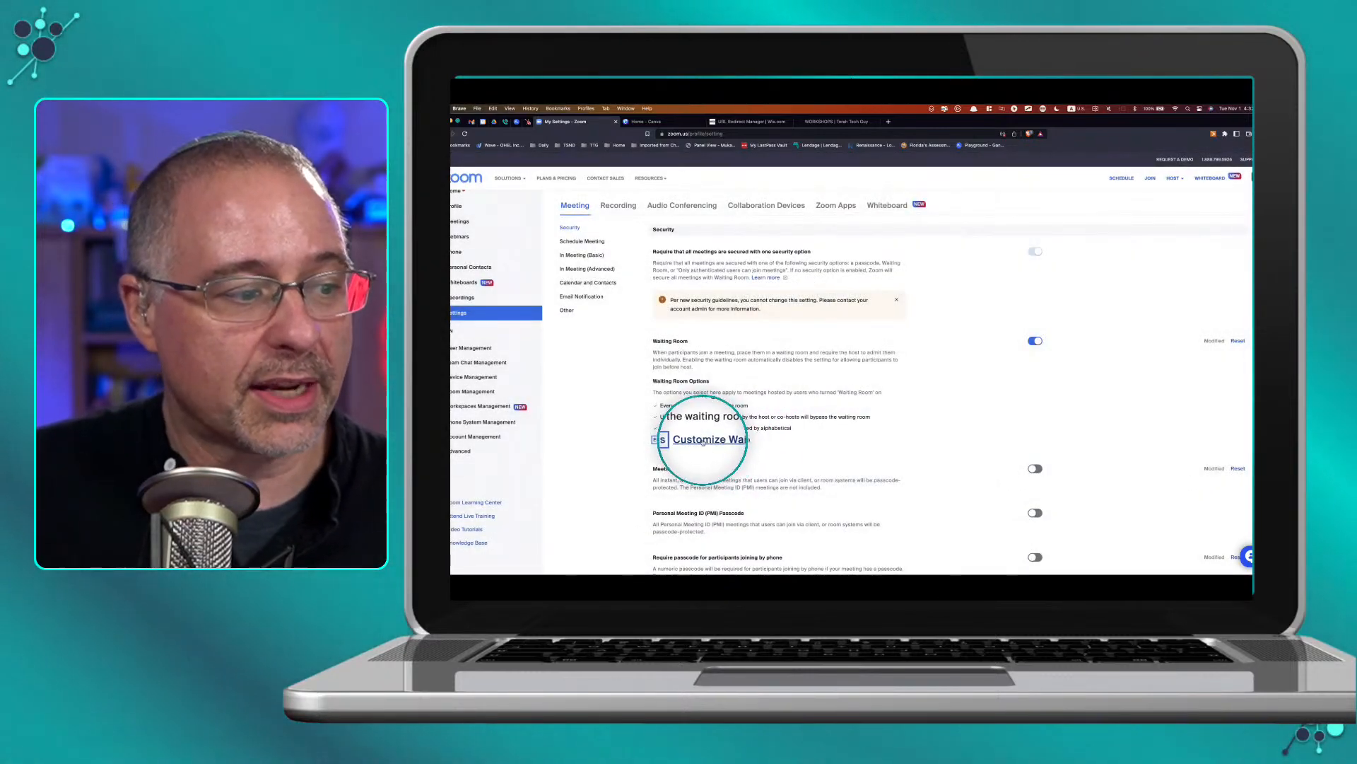
- Open the waiting room customization, play the uploaded waiting room video's preview with its sound control, and cancel the dialog
left_click(724, 440)
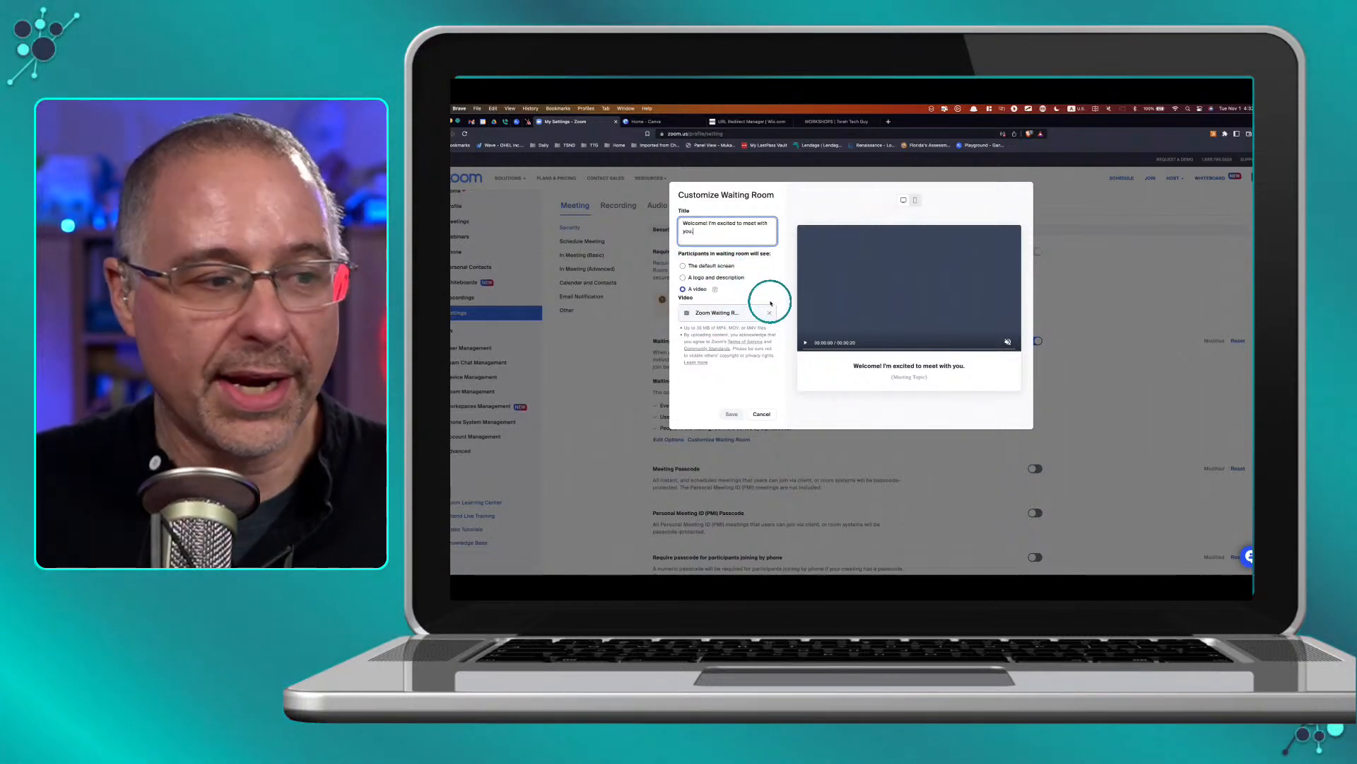
left_click(805, 342)
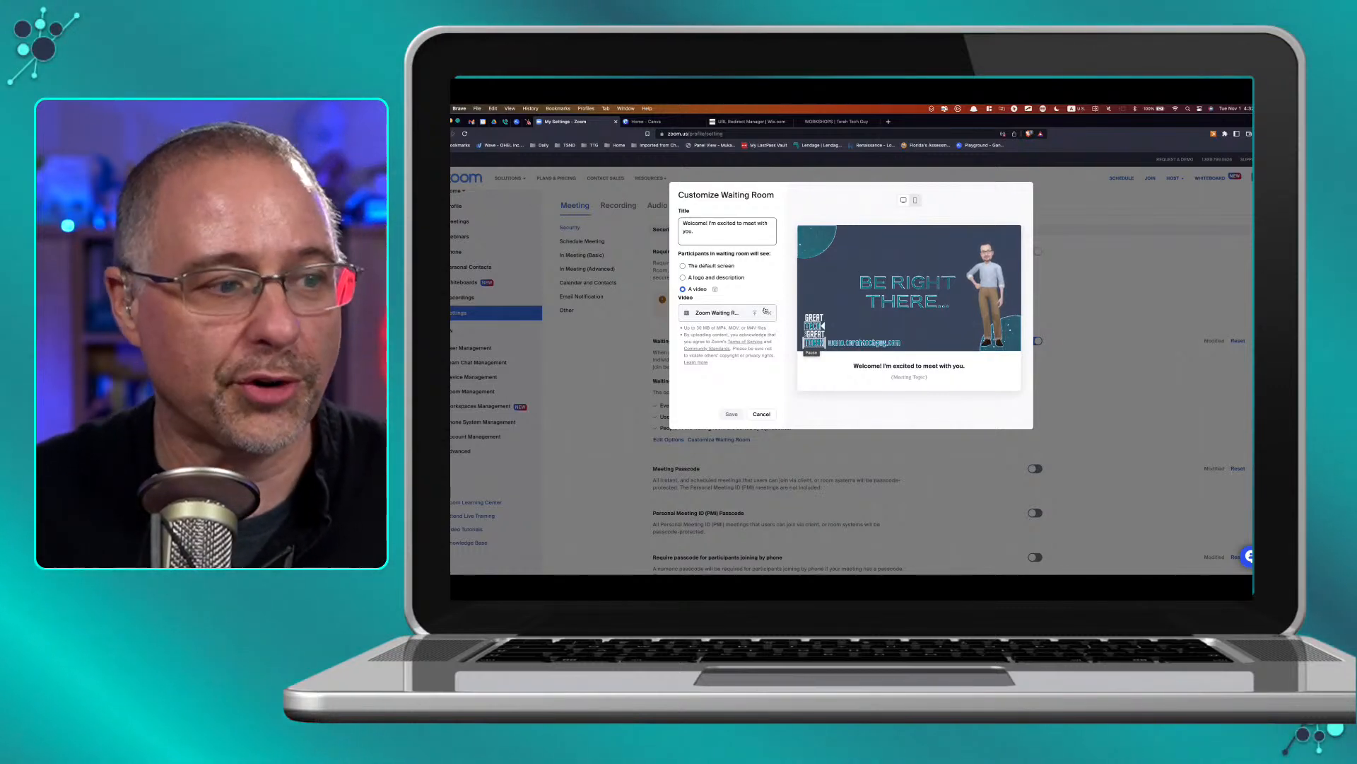
left_click(765, 310)
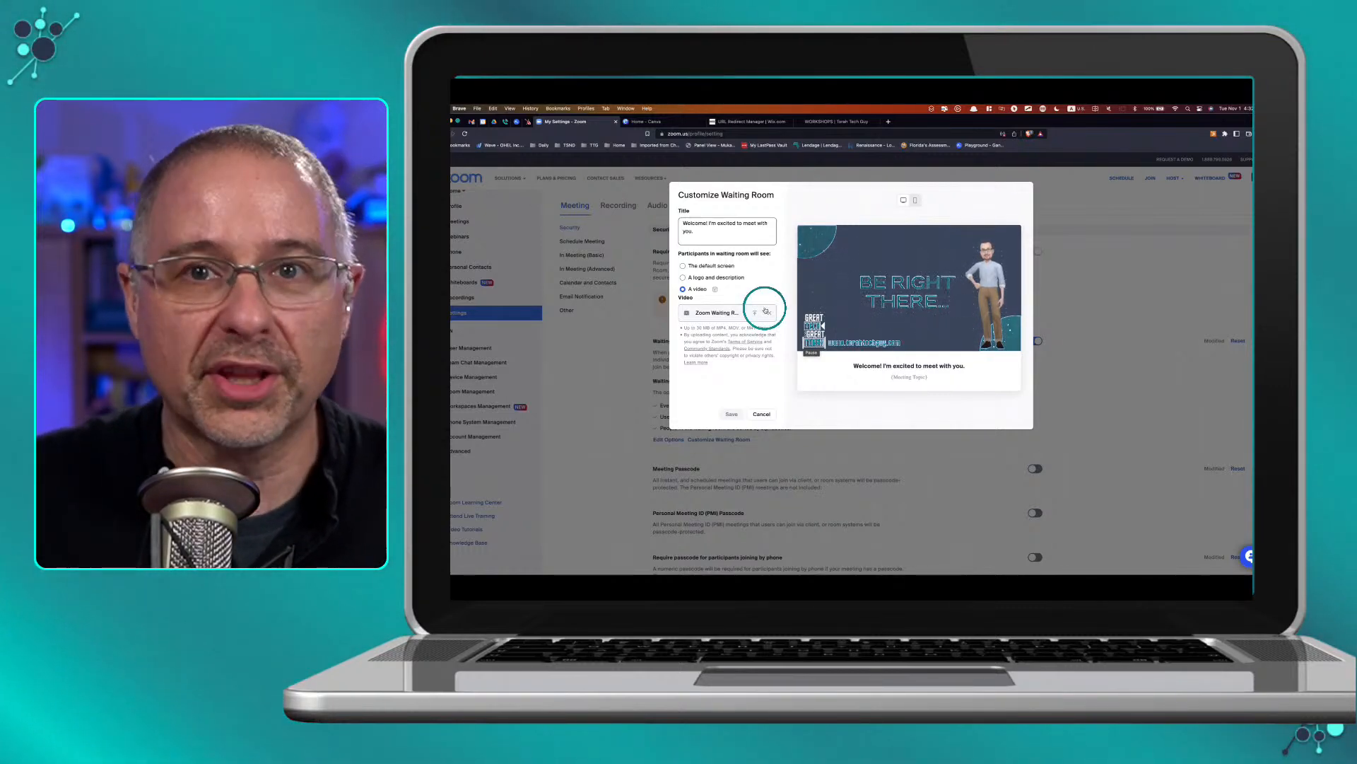
left_click(927, 323)
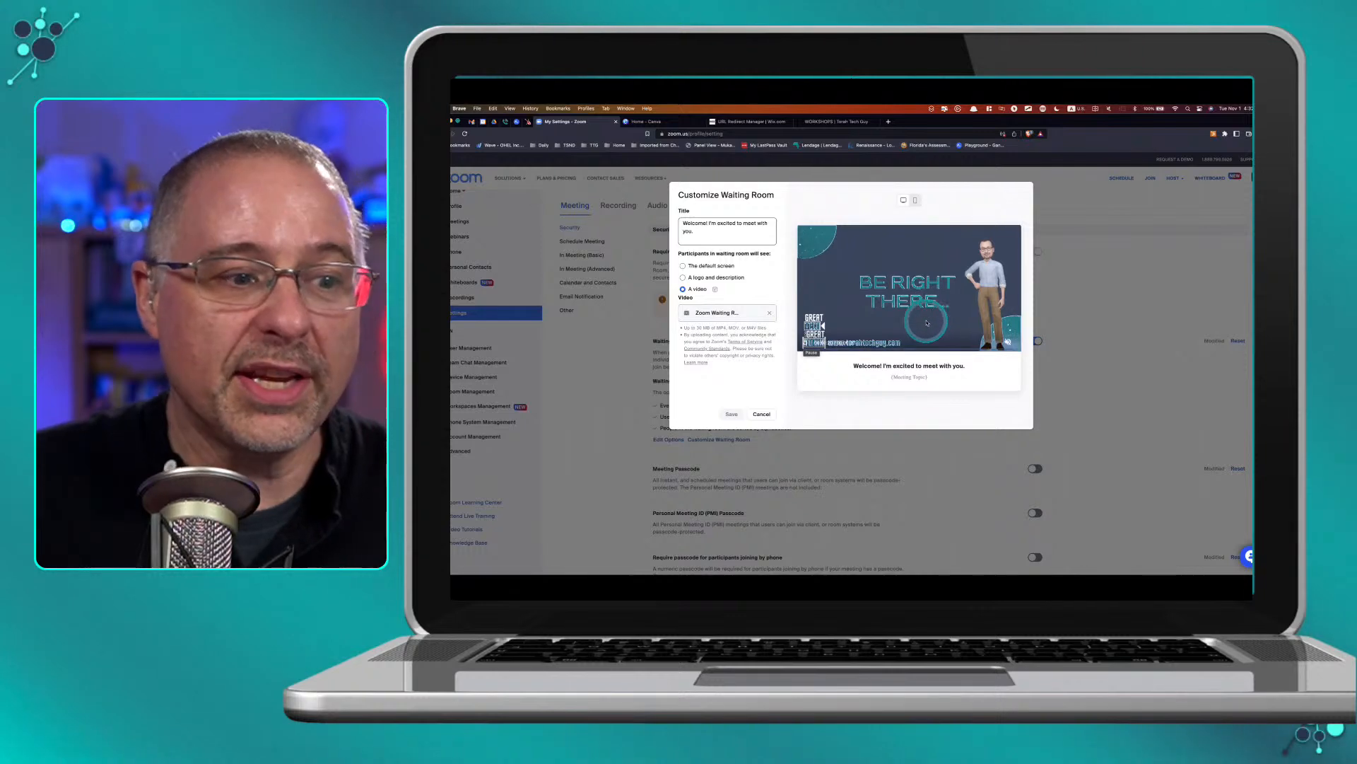
left_click(1008, 342)
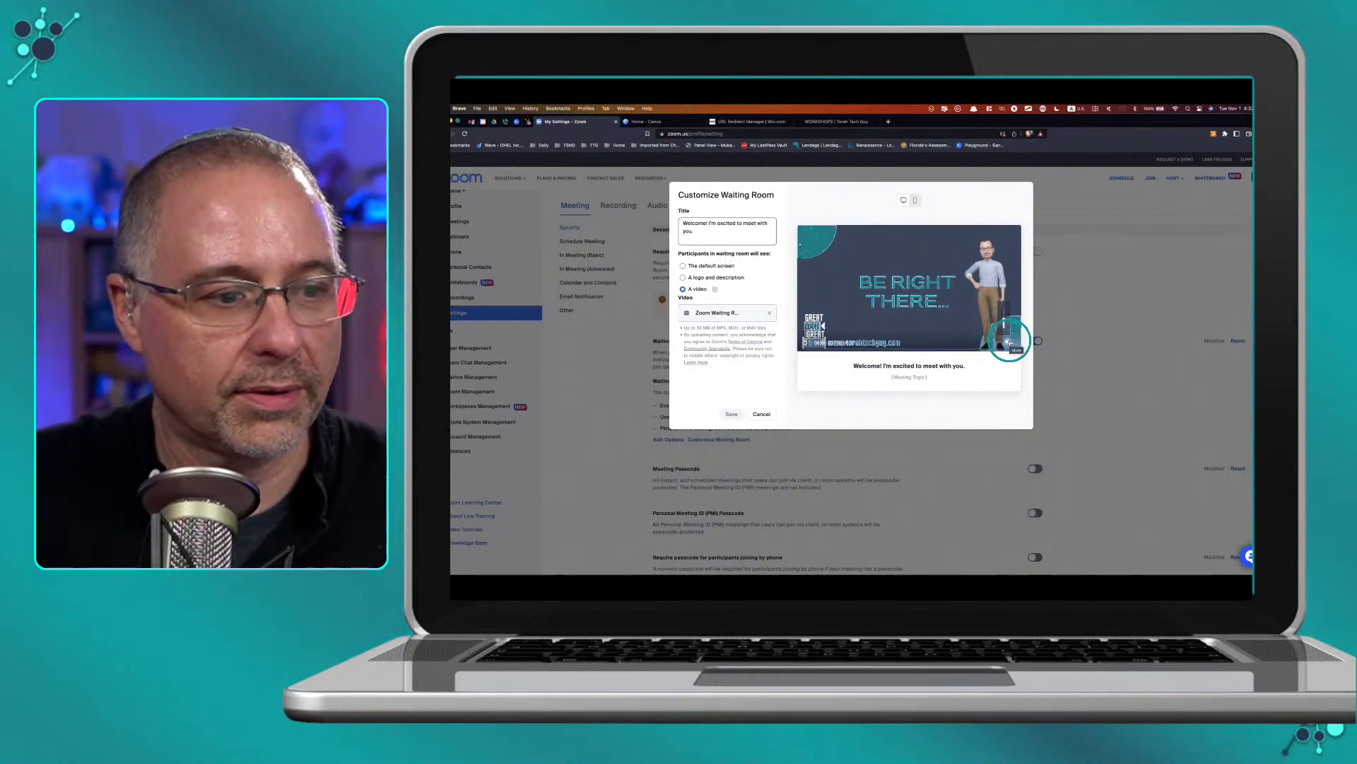
left_click(1008, 342)
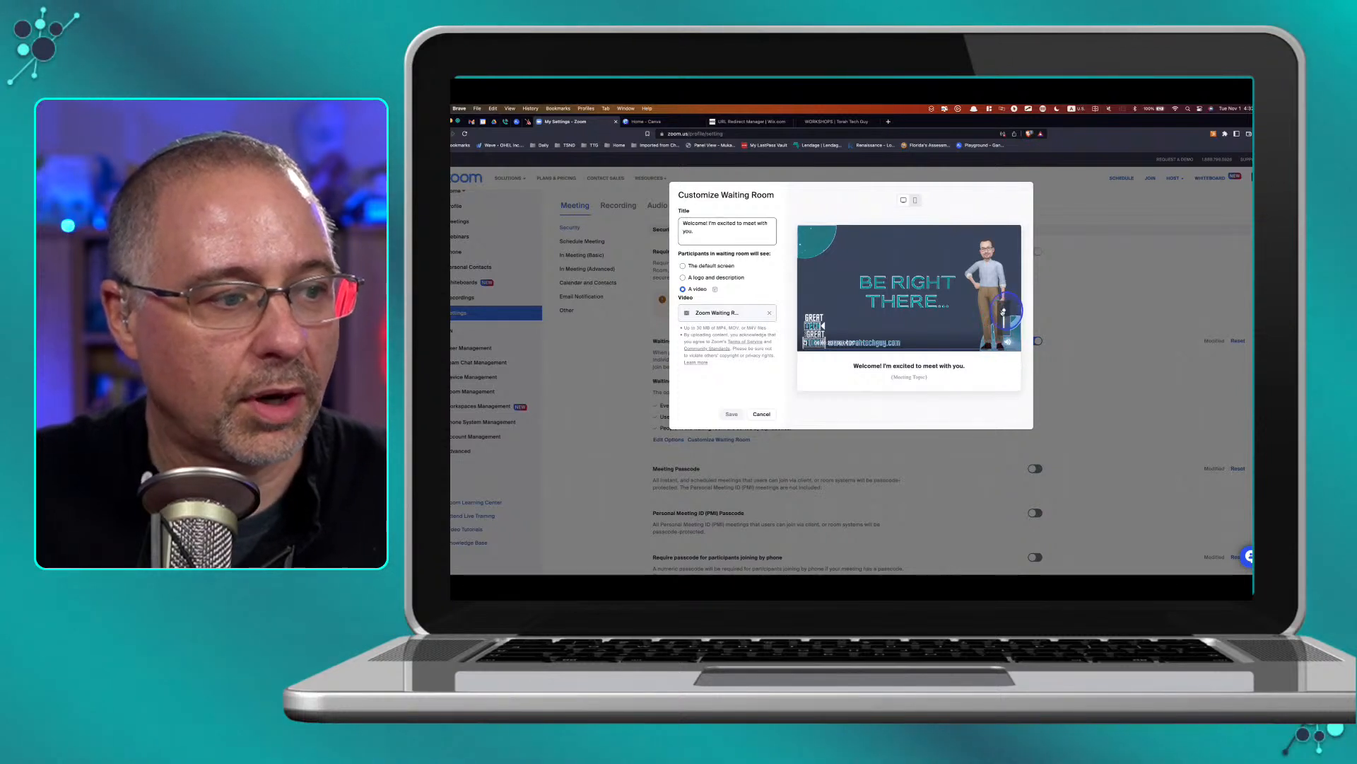
left_click(806, 342)
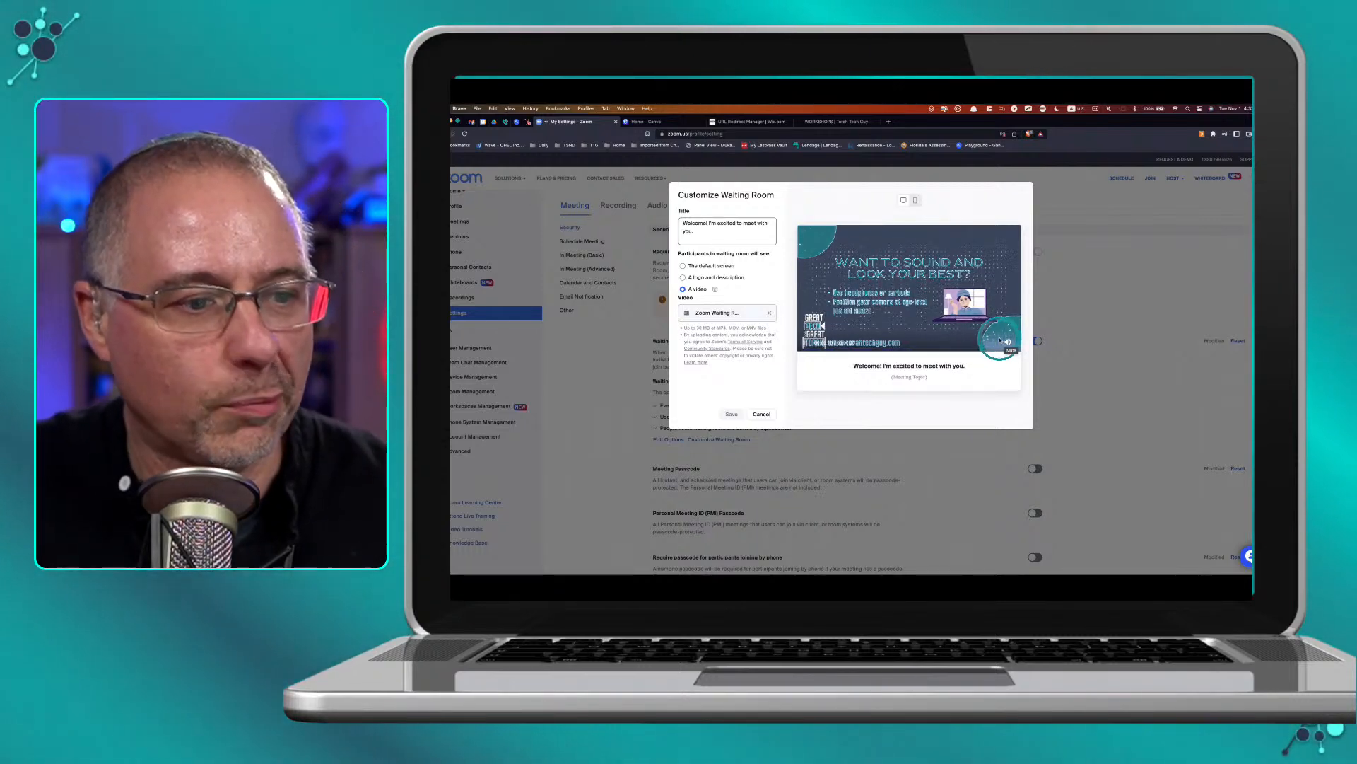
mouse_move(1008, 342)
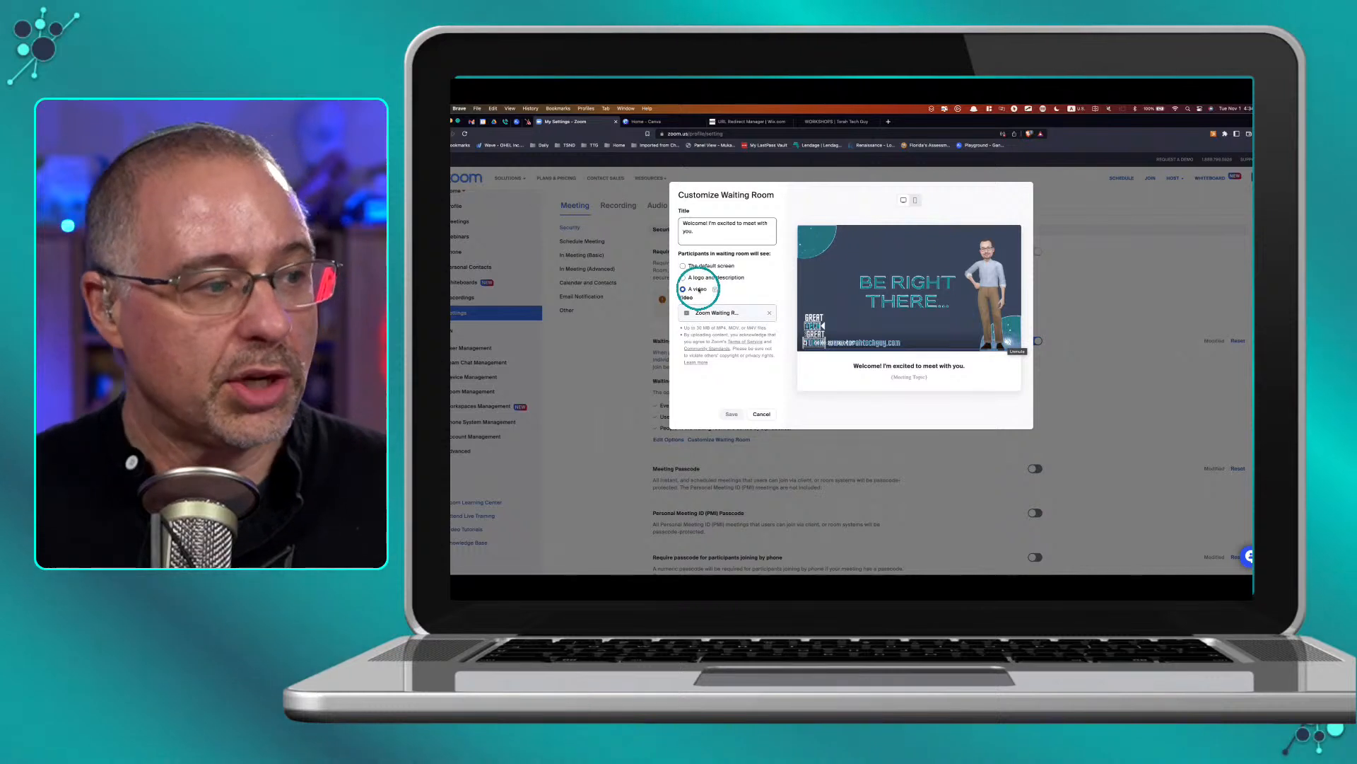
mouse_move(726, 315)
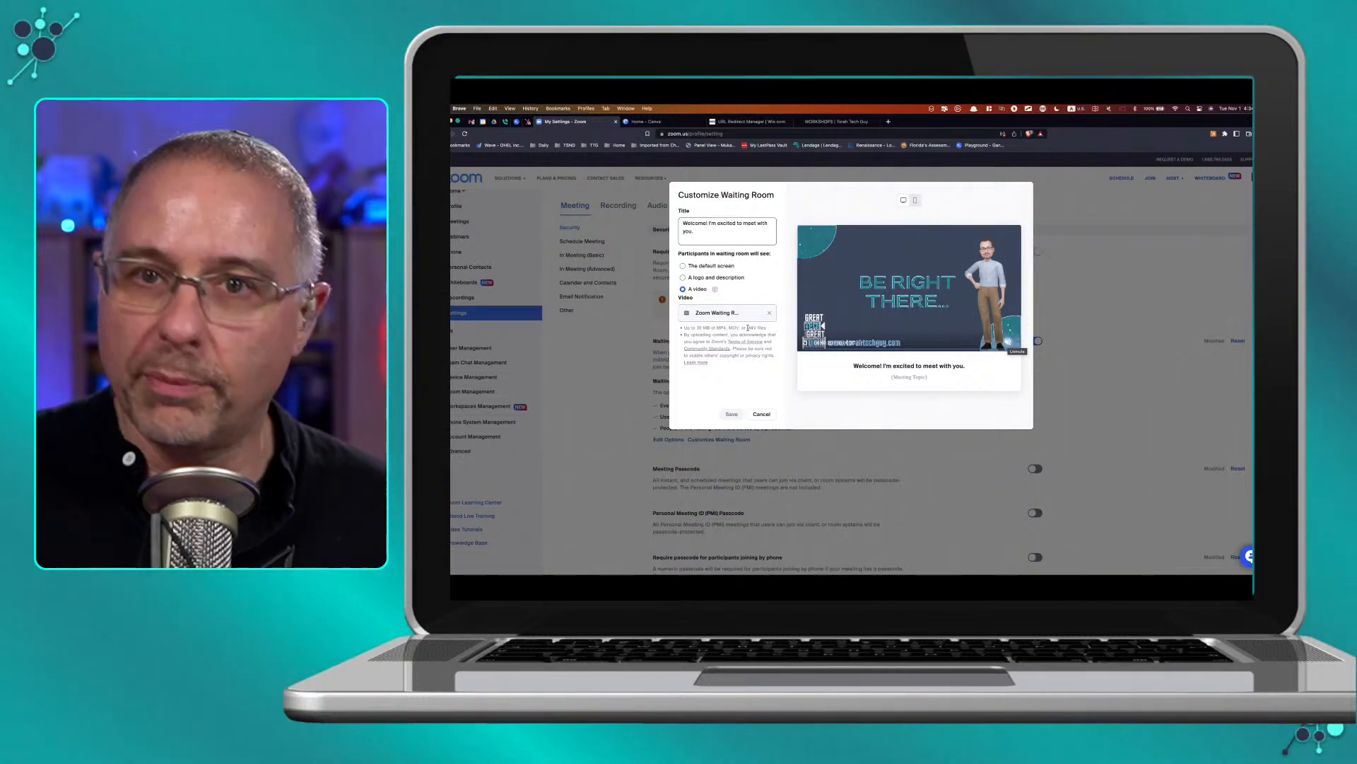
left_click(721, 329)
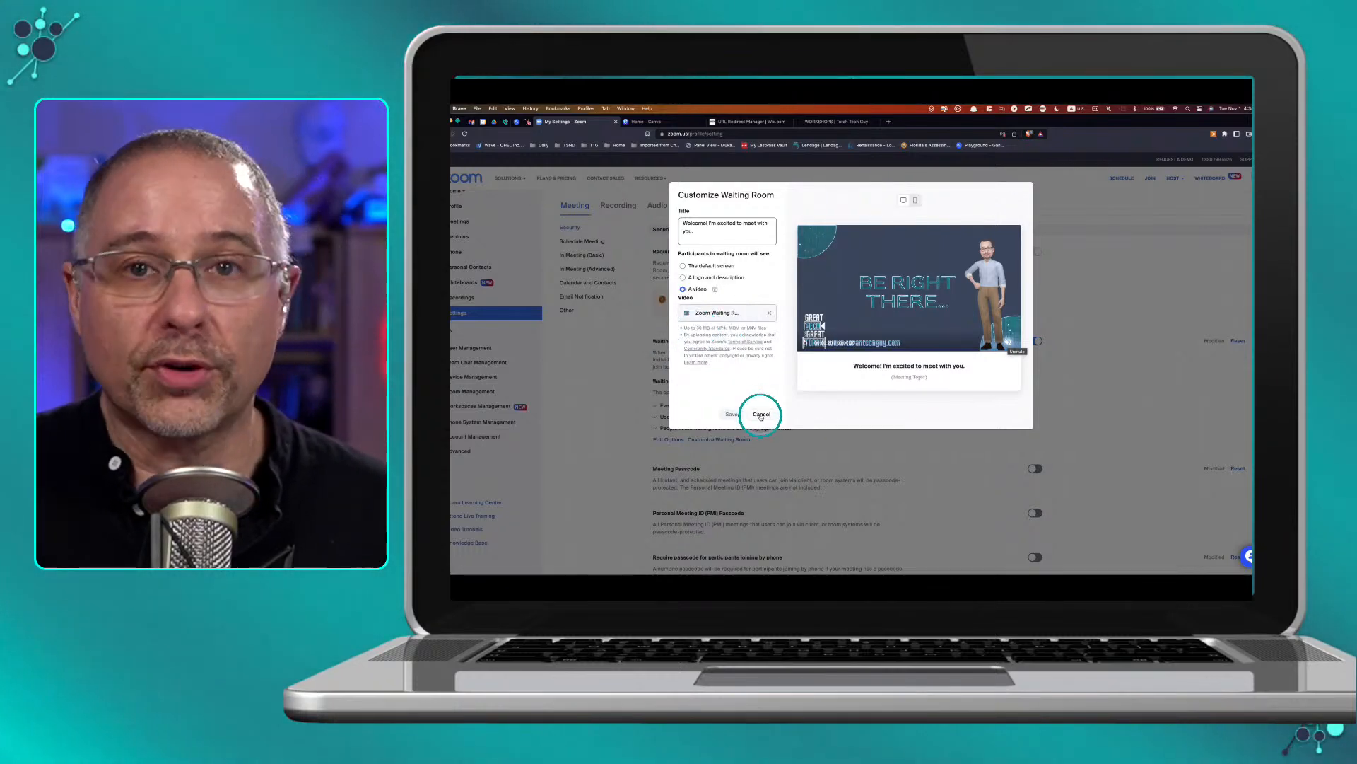
left_click(761, 415)
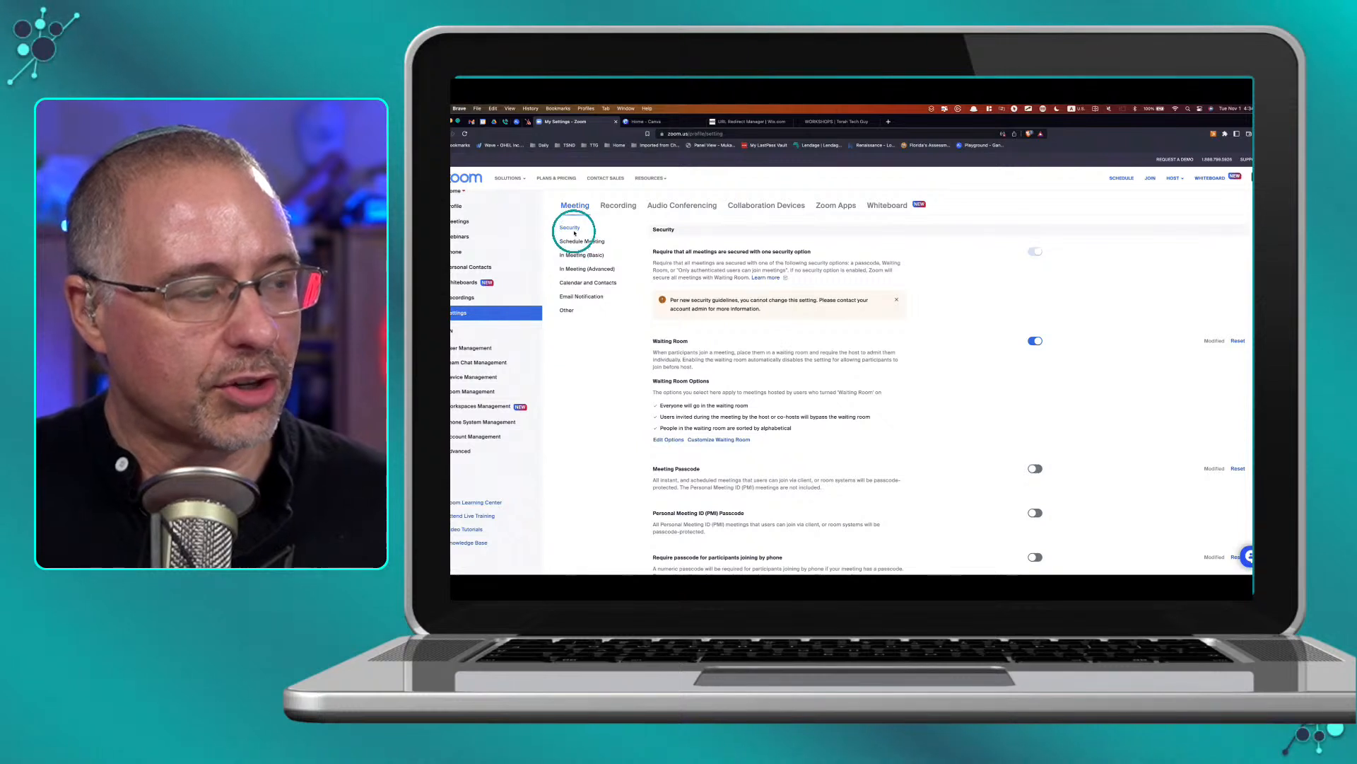
- Open the account-level settings under Account Management and go to the In Meeting (Advanced) section
key("ctrl")
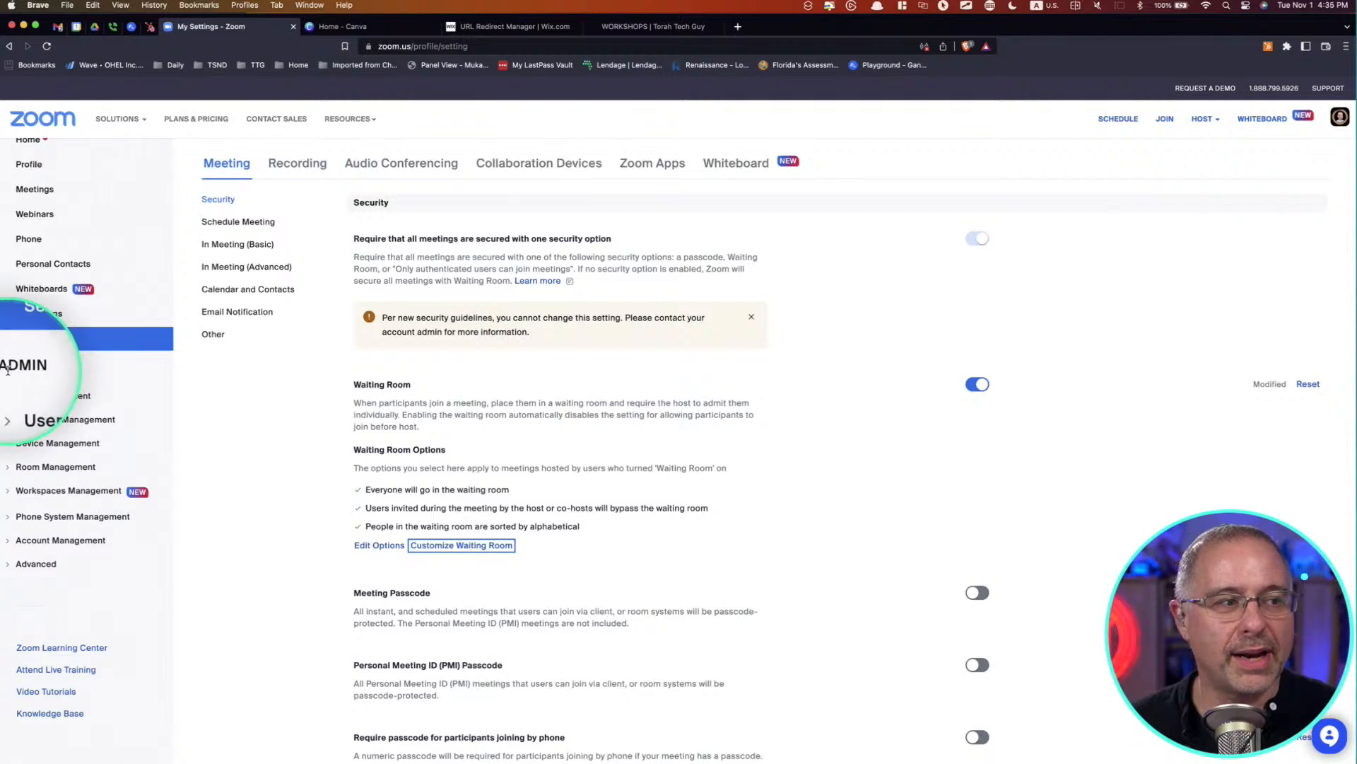
left_click(62, 540)
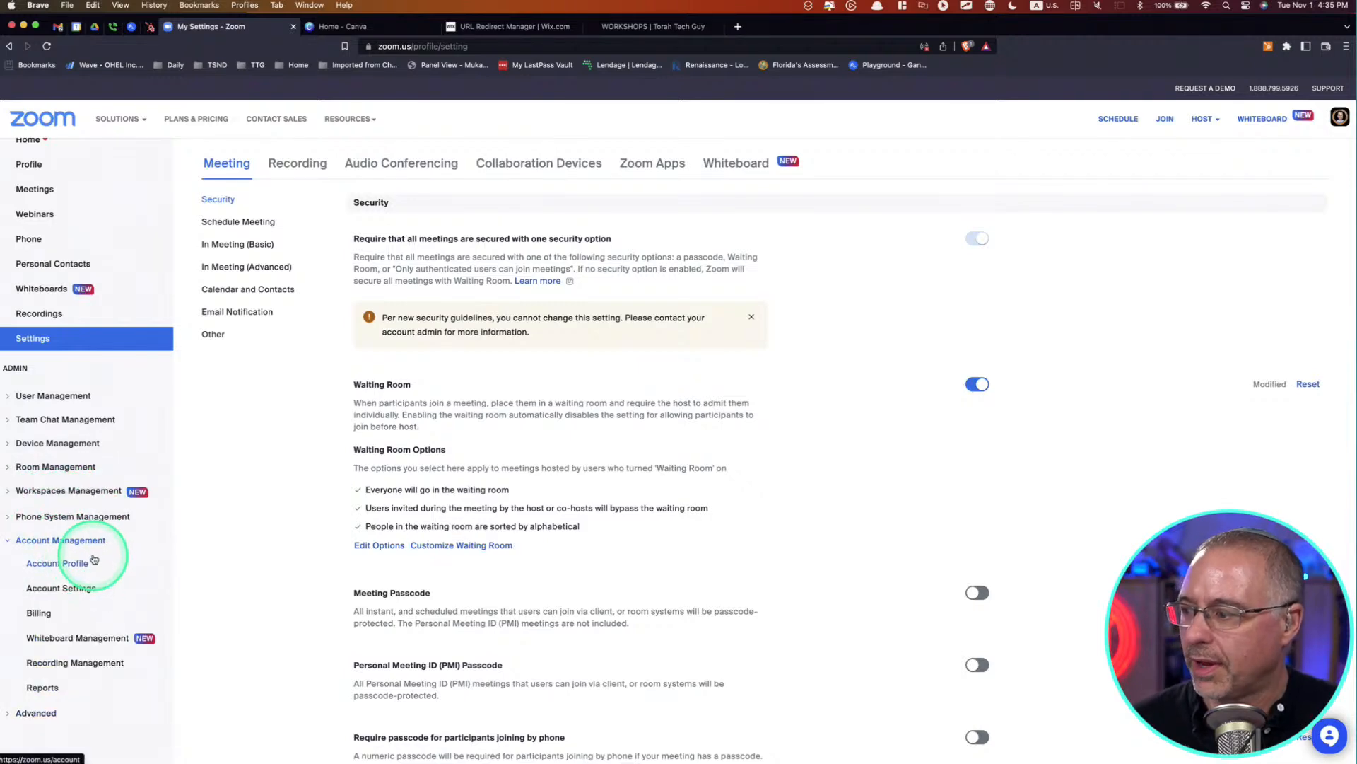
scroll(94, 575, "down", 1)
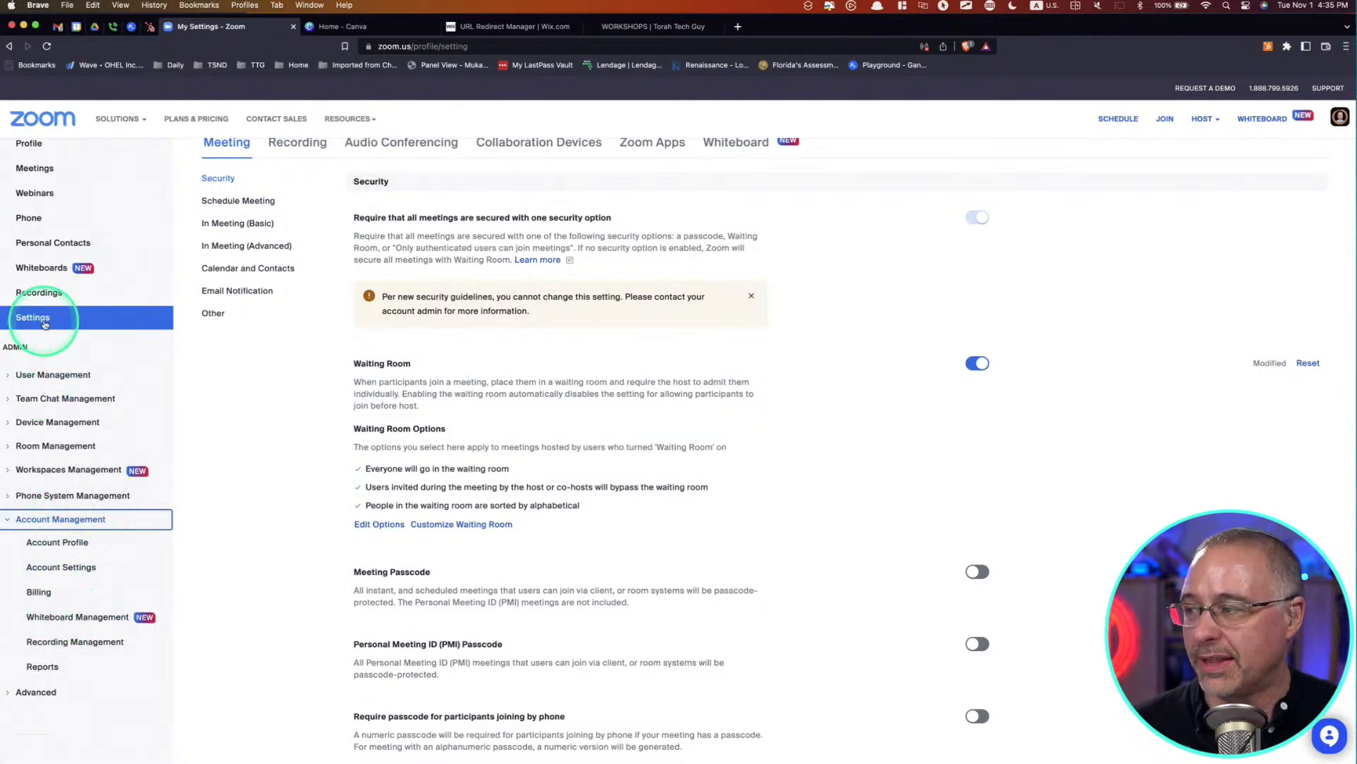
left_click(58, 570)
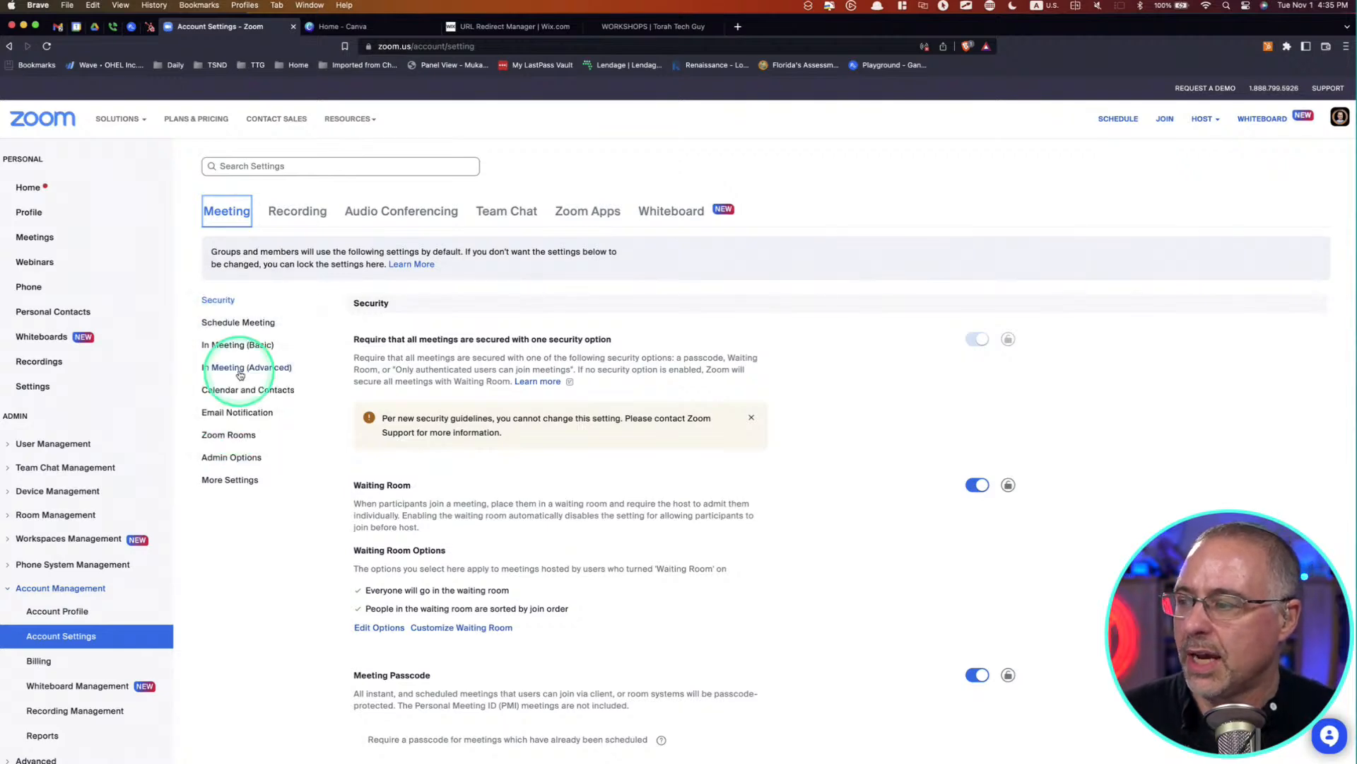
scroll(527, 640, "down", 5)
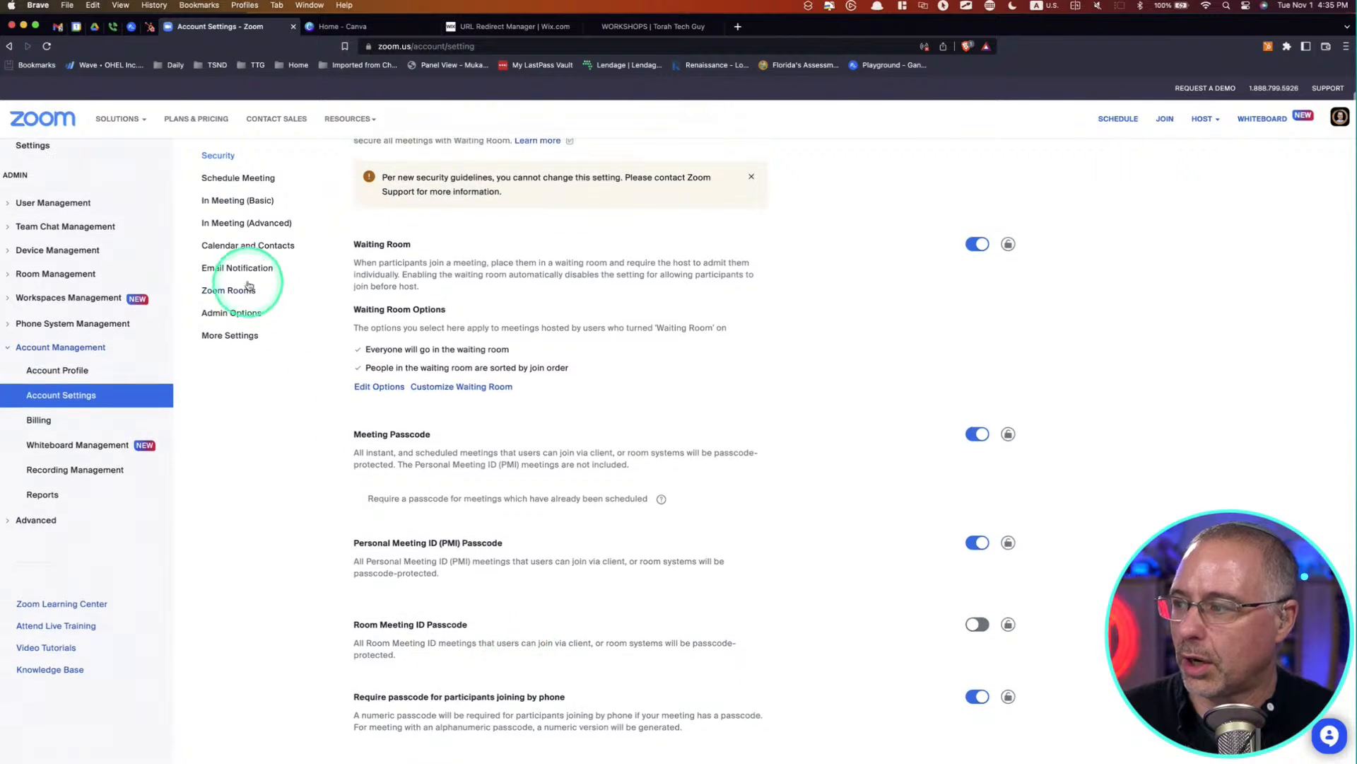
left_click(255, 224)
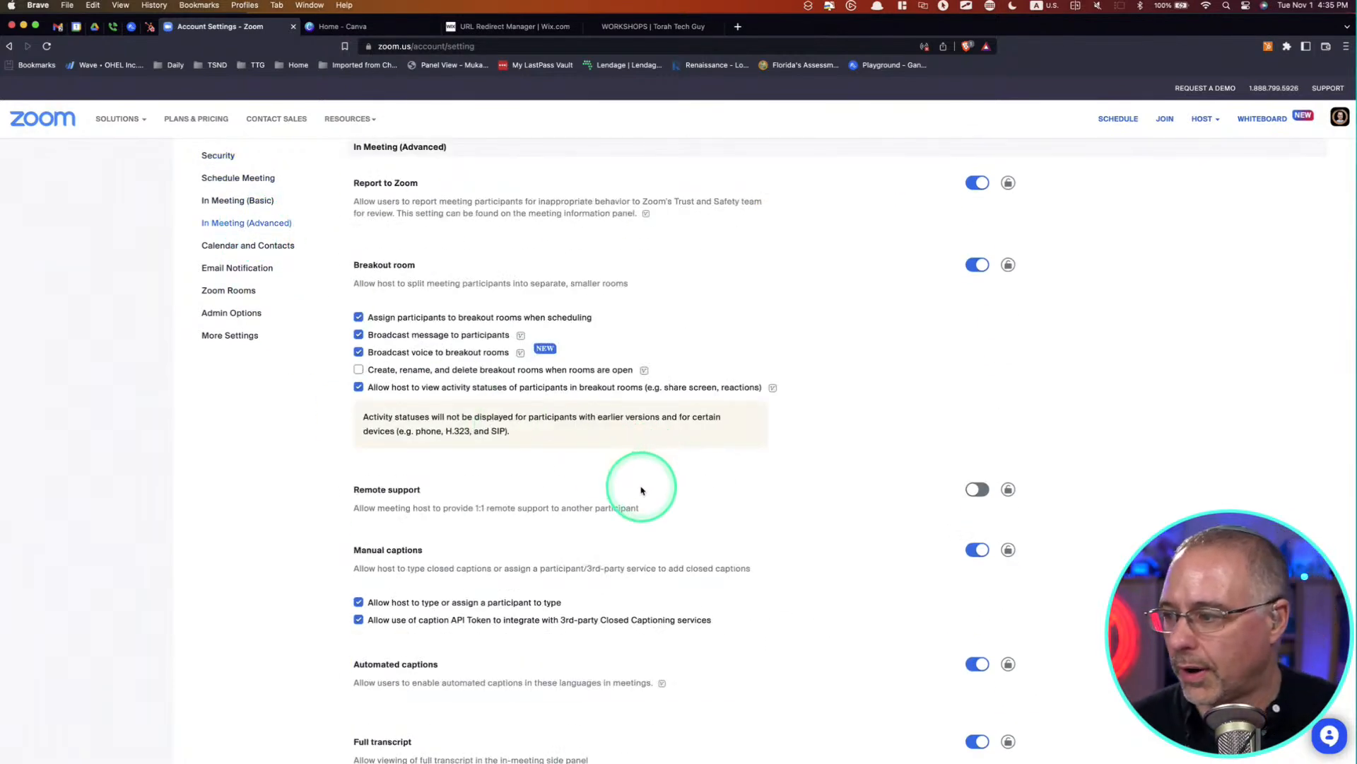
- Delete the "Lower third" custom filter from the account's video filters and confirm its removal
scroll(643, 475, "down", 10)
scroll(641, 486, "down", 7)
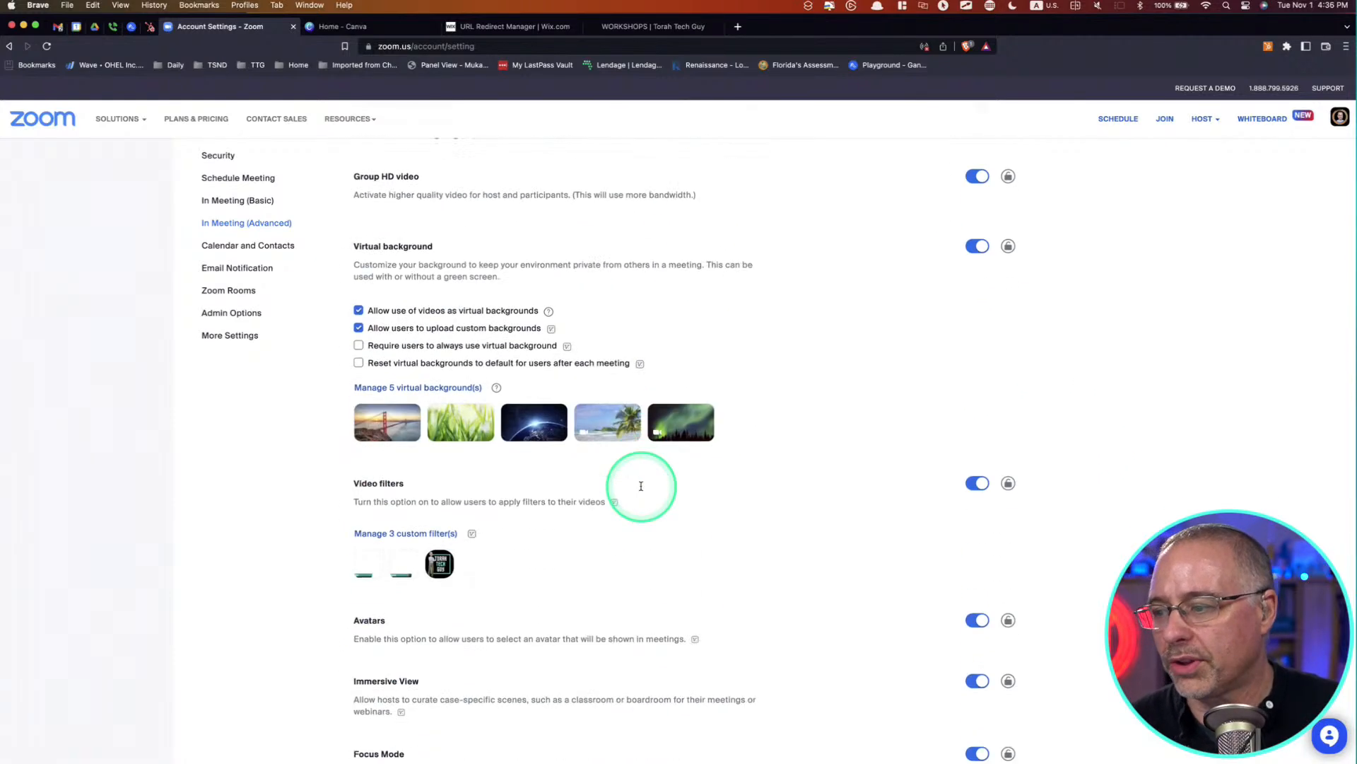
scroll(642, 489, "up", 10)
scroll(642, 486, "down", 6)
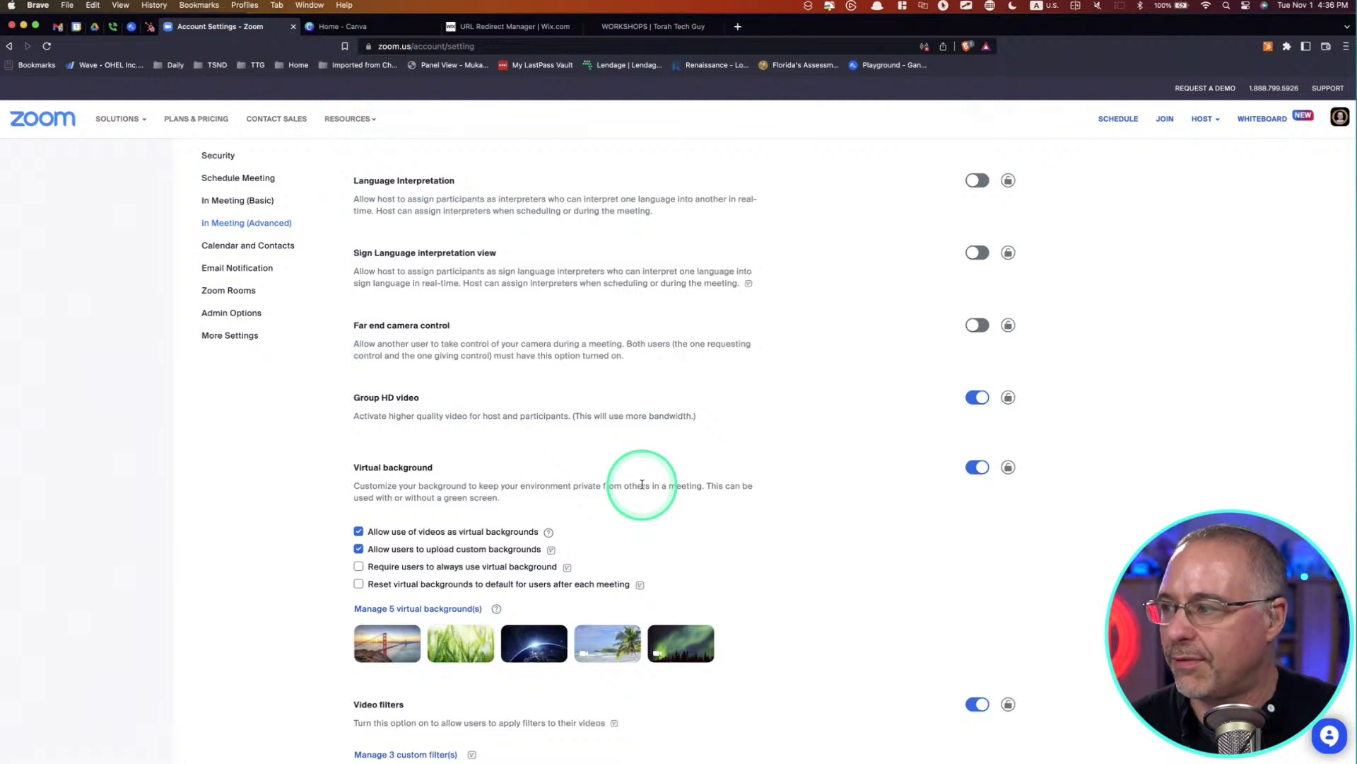
scroll(642, 485, "down", 1)
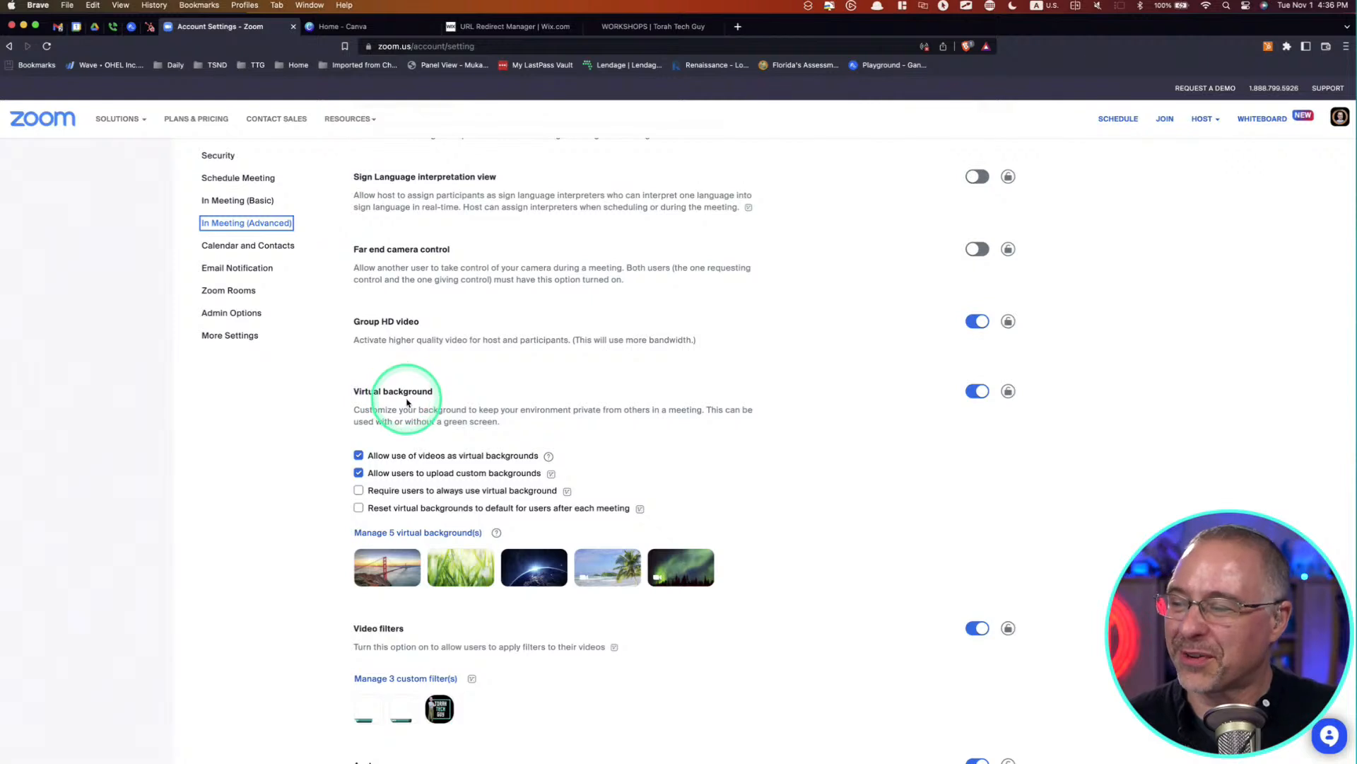
scroll(401, 394, "down", 2)
scroll(407, 403, "down", 1)
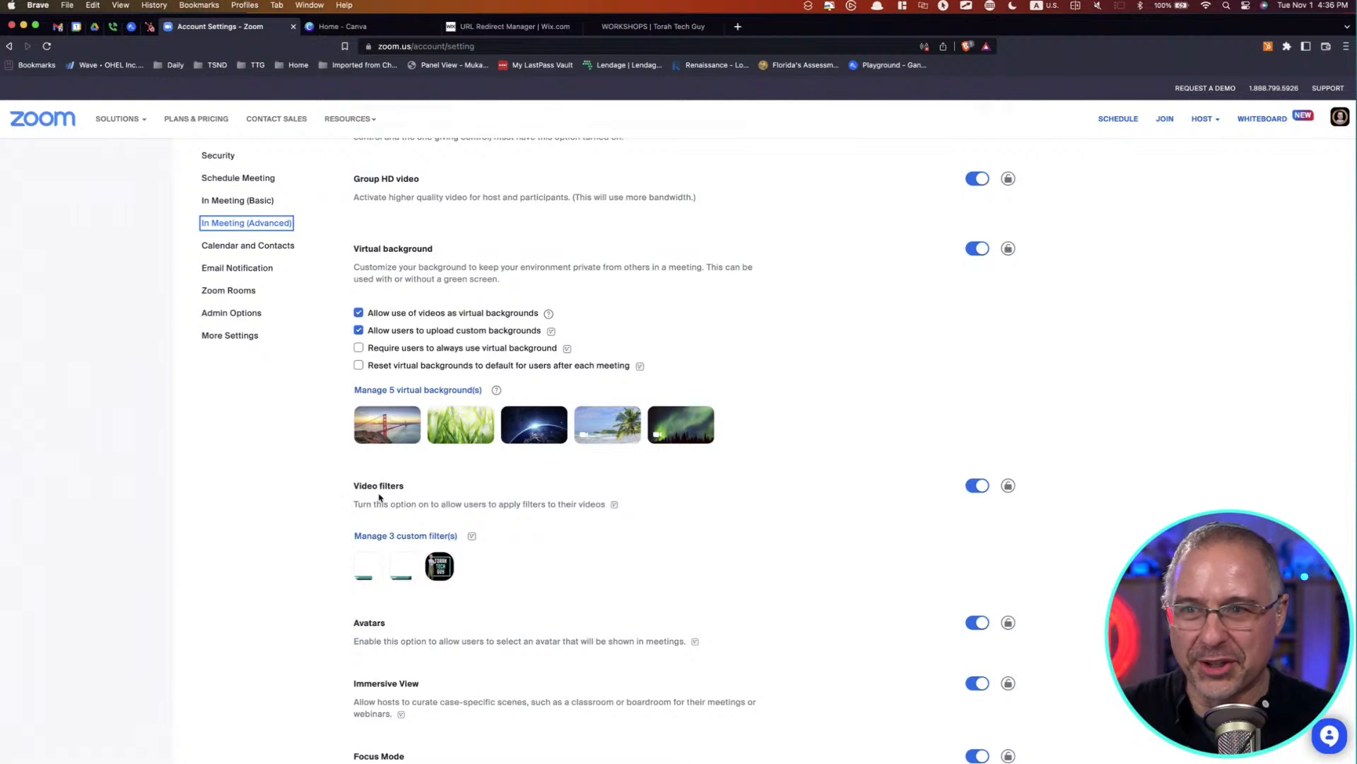
left_click(395, 539)
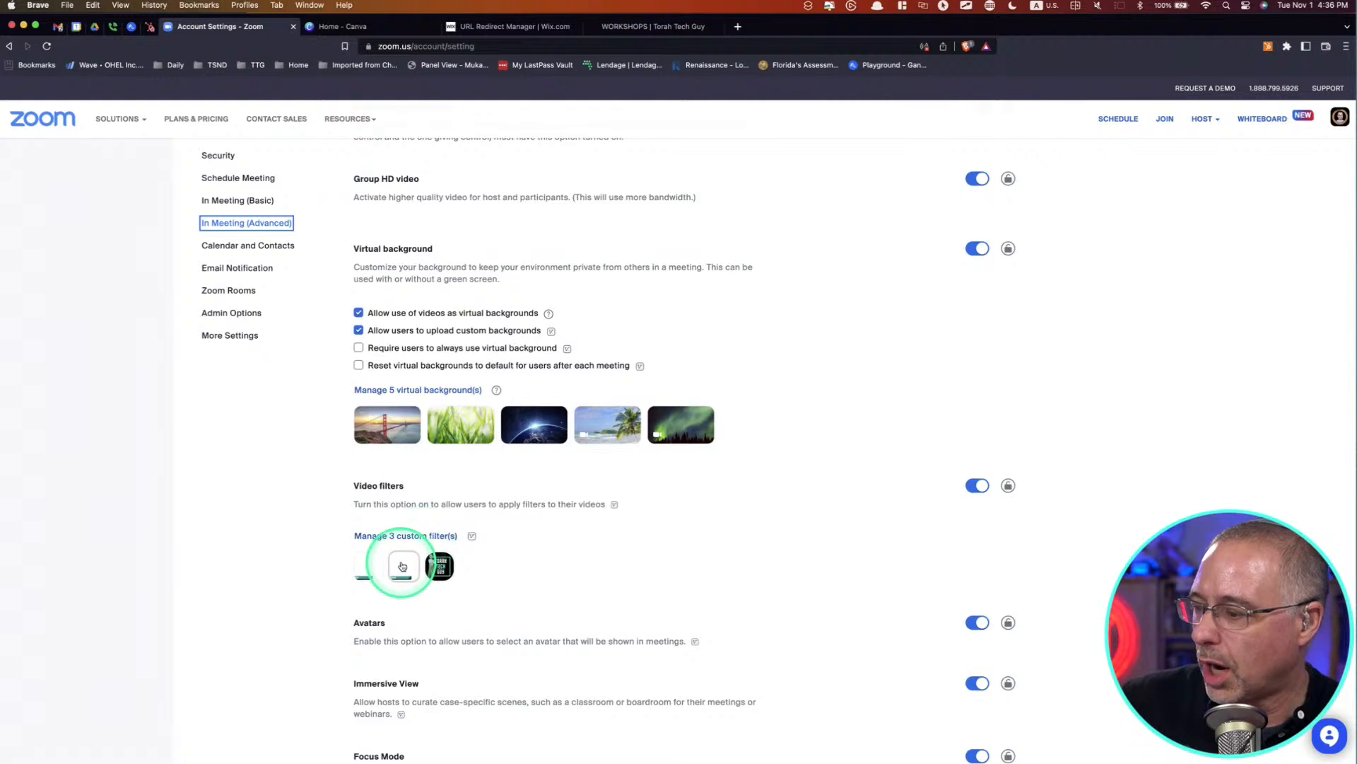
left_click(402, 567)
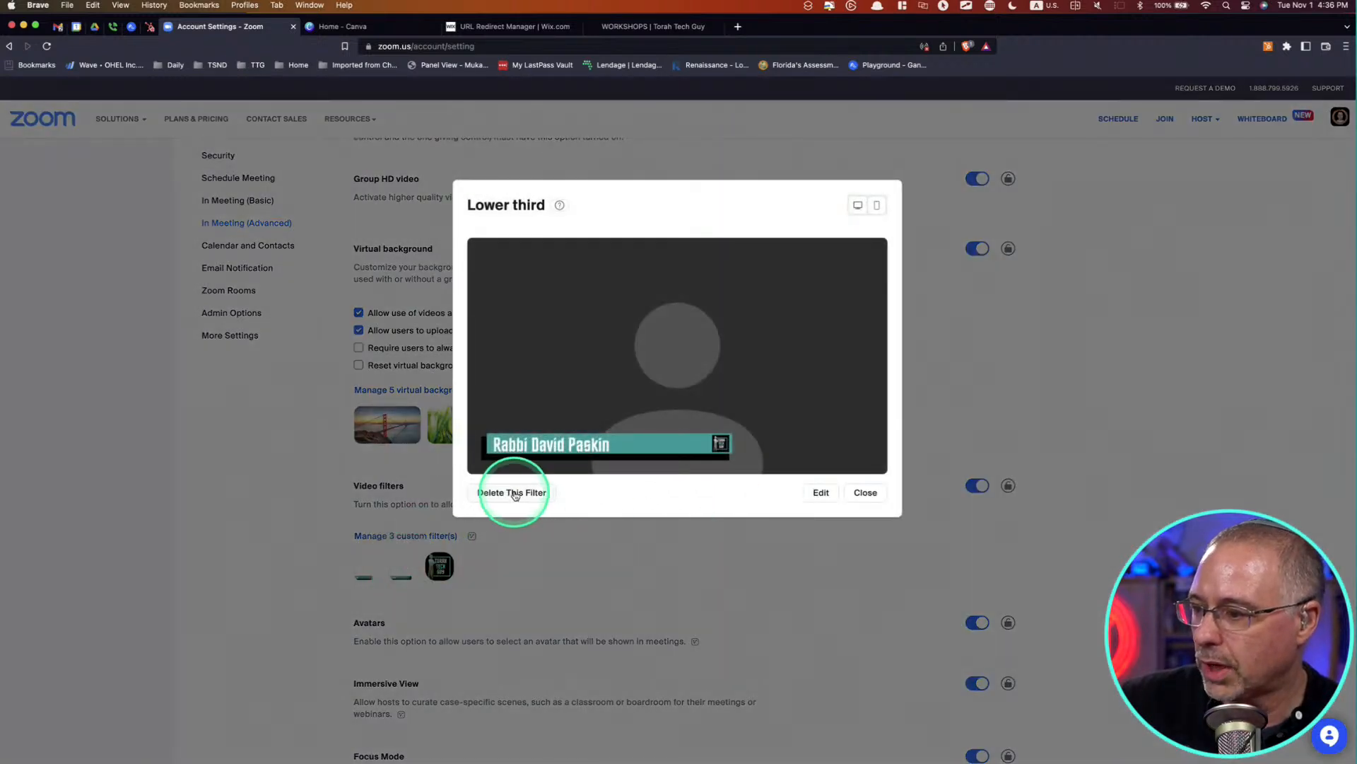
left_click(516, 494)
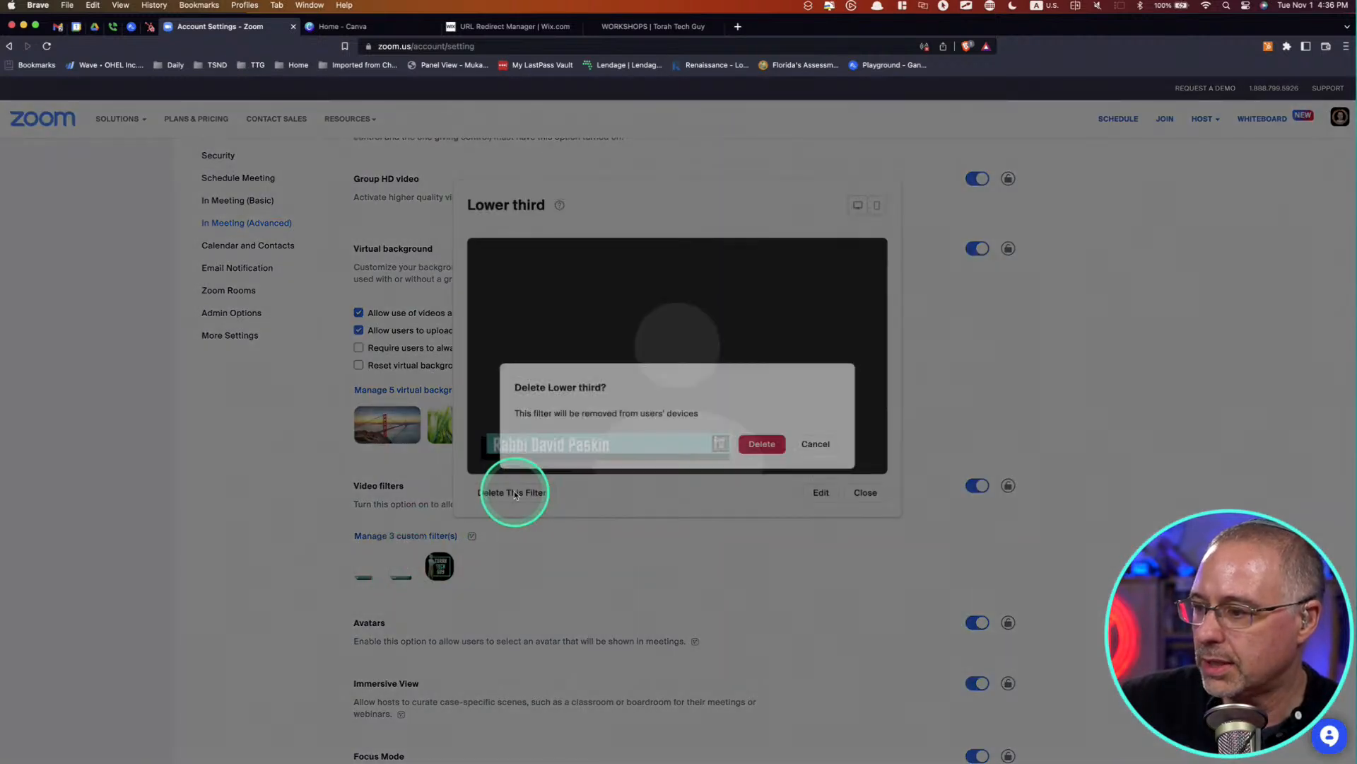
left_click(775, 452)
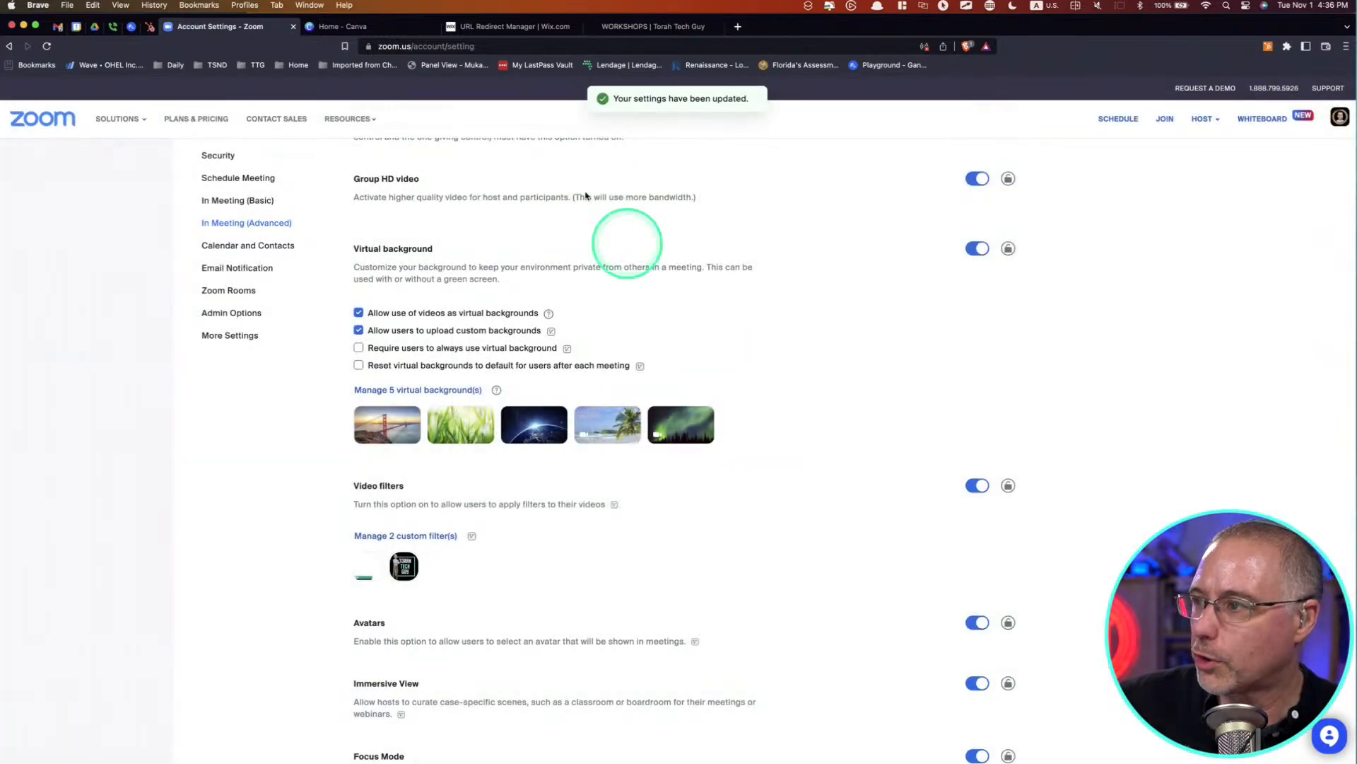
- Switch to the open Canva home page
left_click(394, 28)
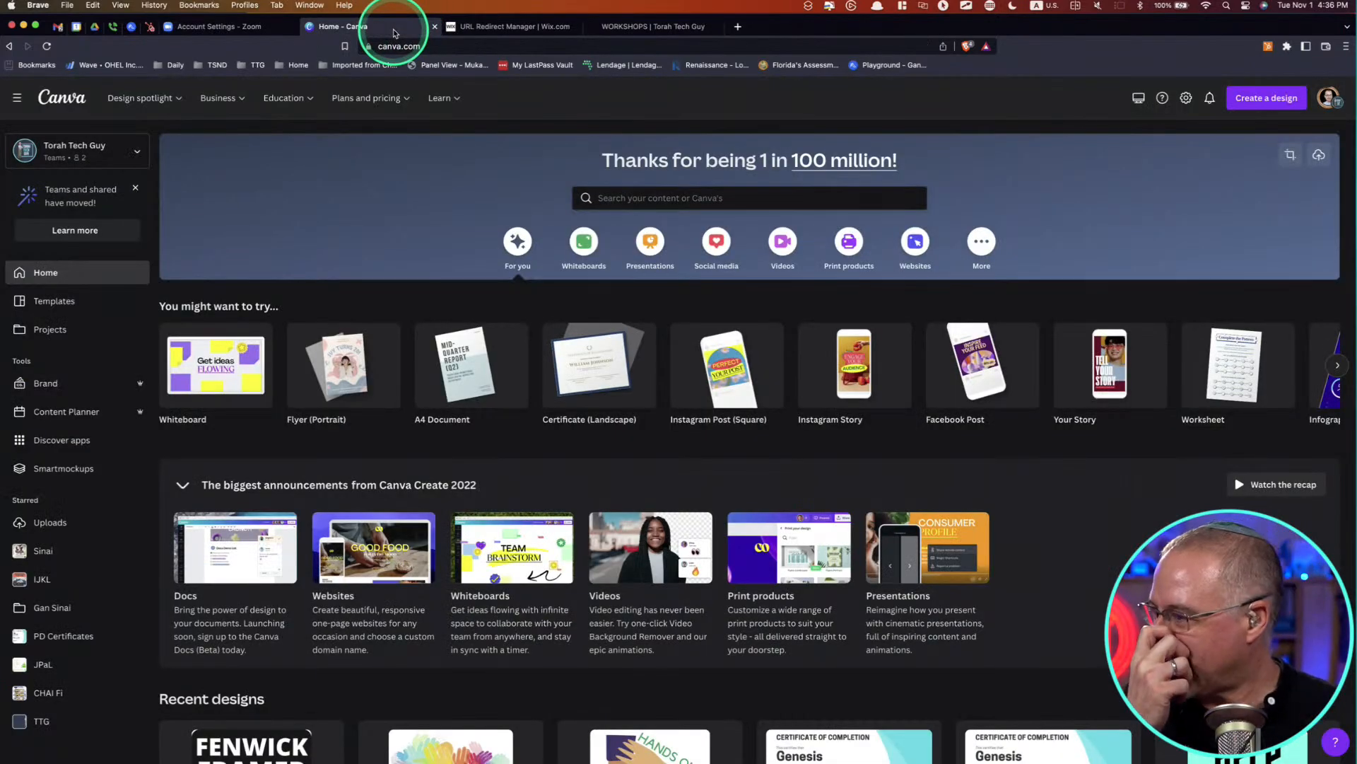
left_click(527, 246)
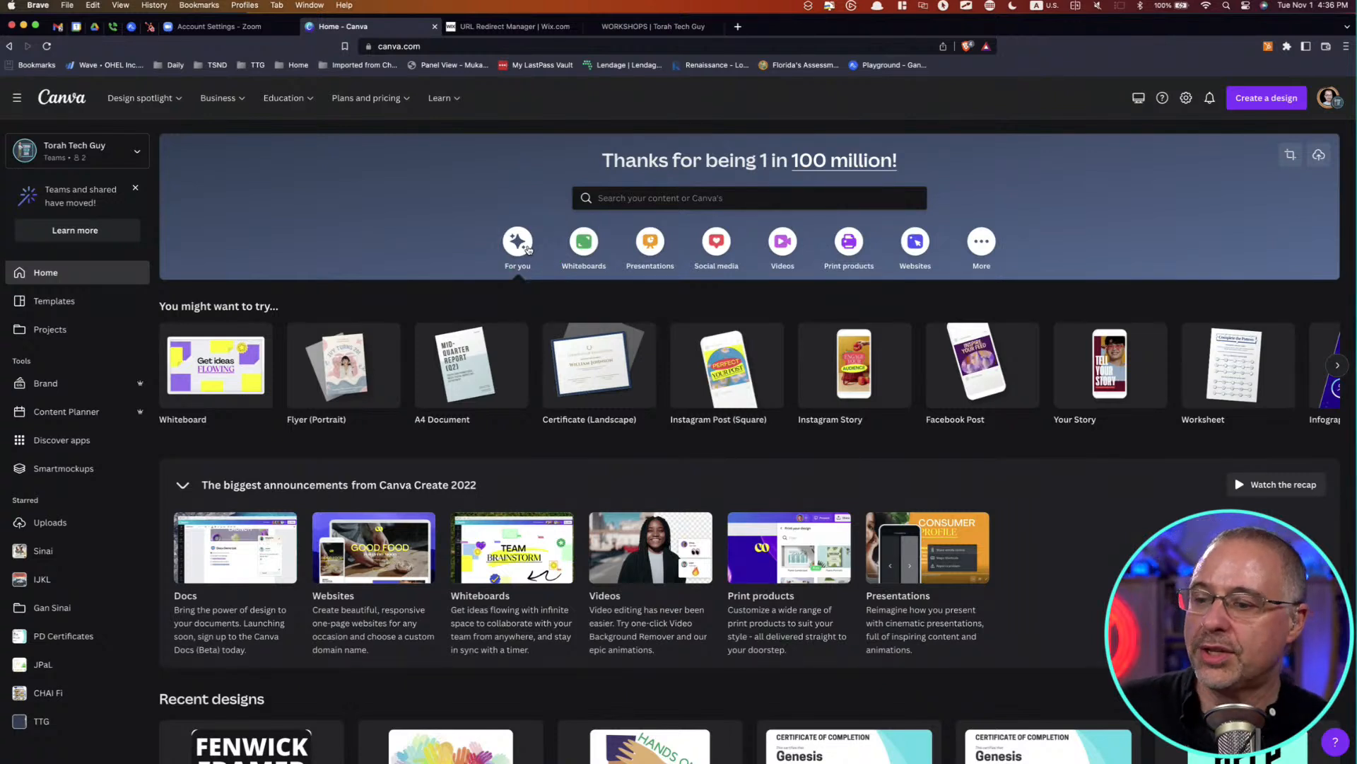
left_click(808, 390)
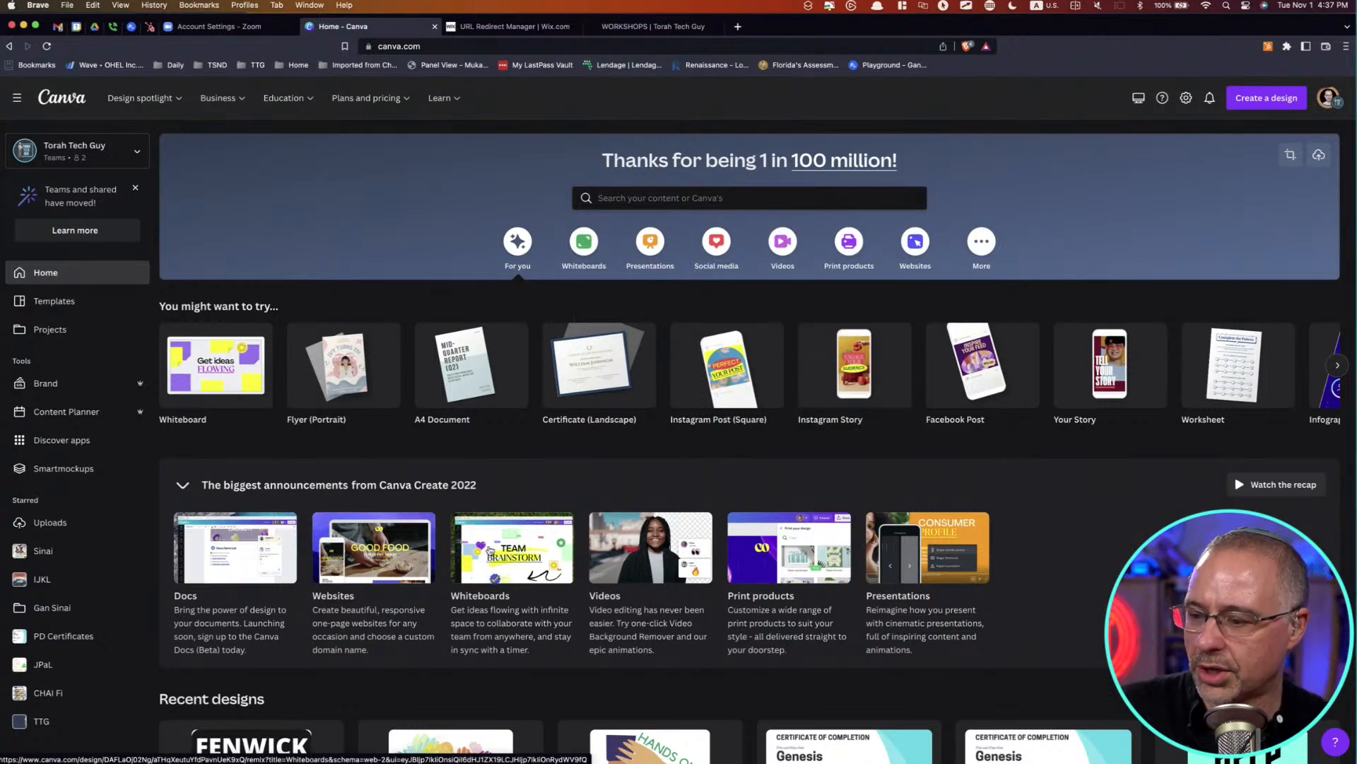
left_click(490, 550)
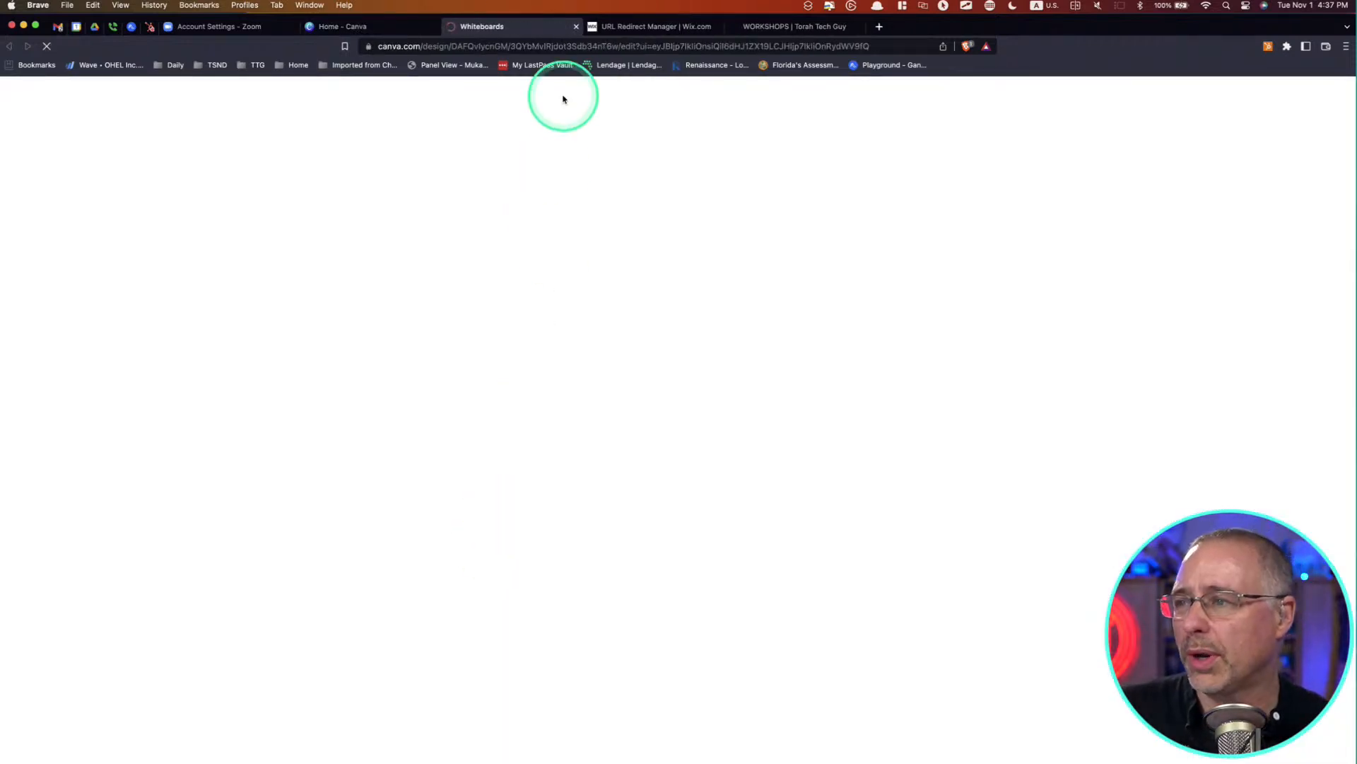
left_click(577, 27)
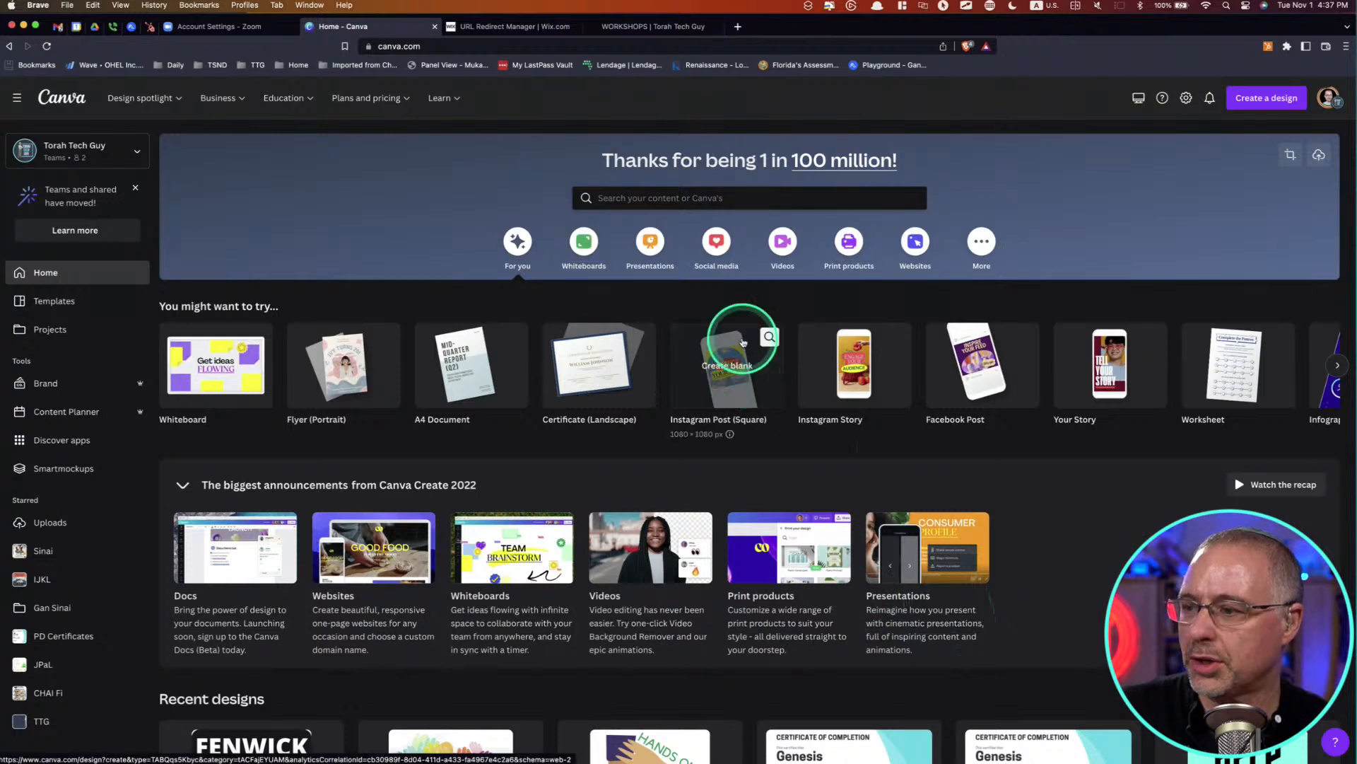
- Search the Canva templates for "presentation" and "blank presentation", look over the results, and return to the home page
left_click(737, 203)
type("pre")
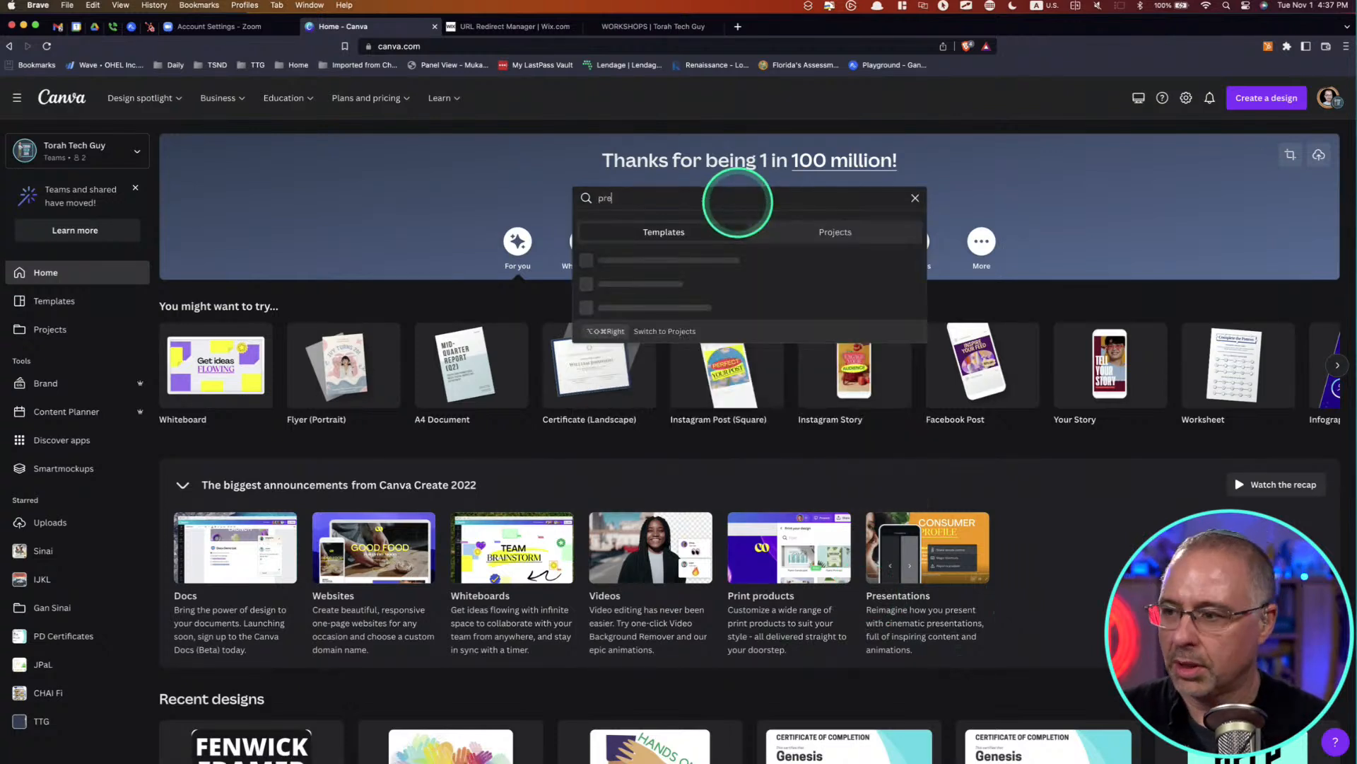
type("sentation")
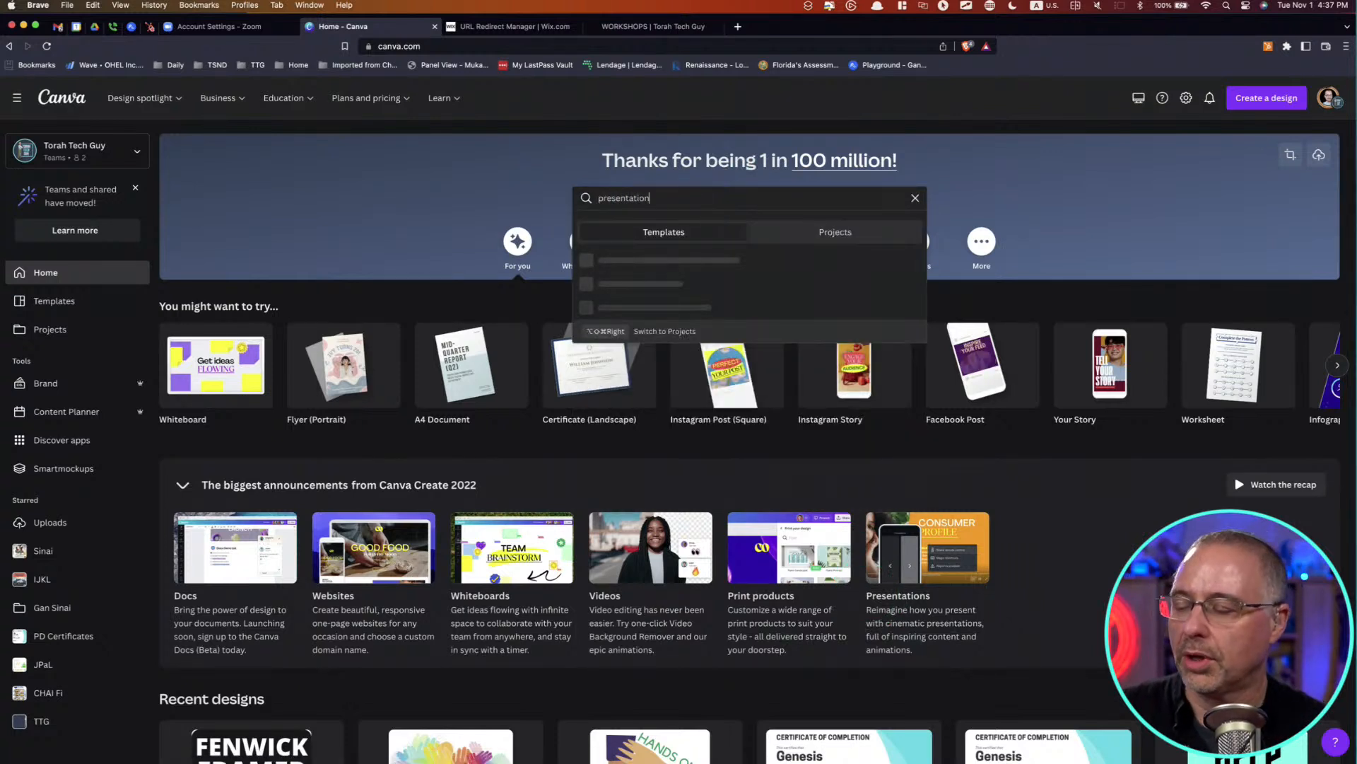
left_click(713, 260)
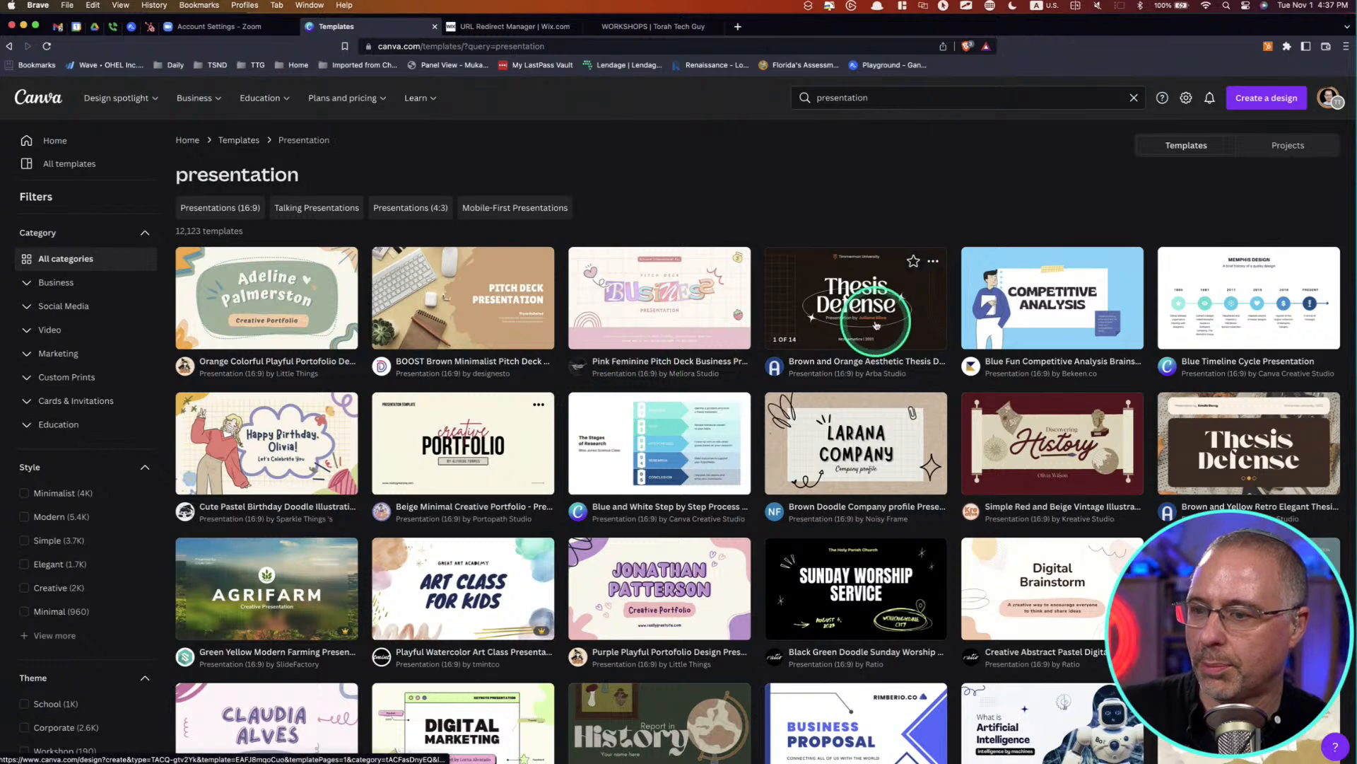
left_click(816, 99)
type("bla")
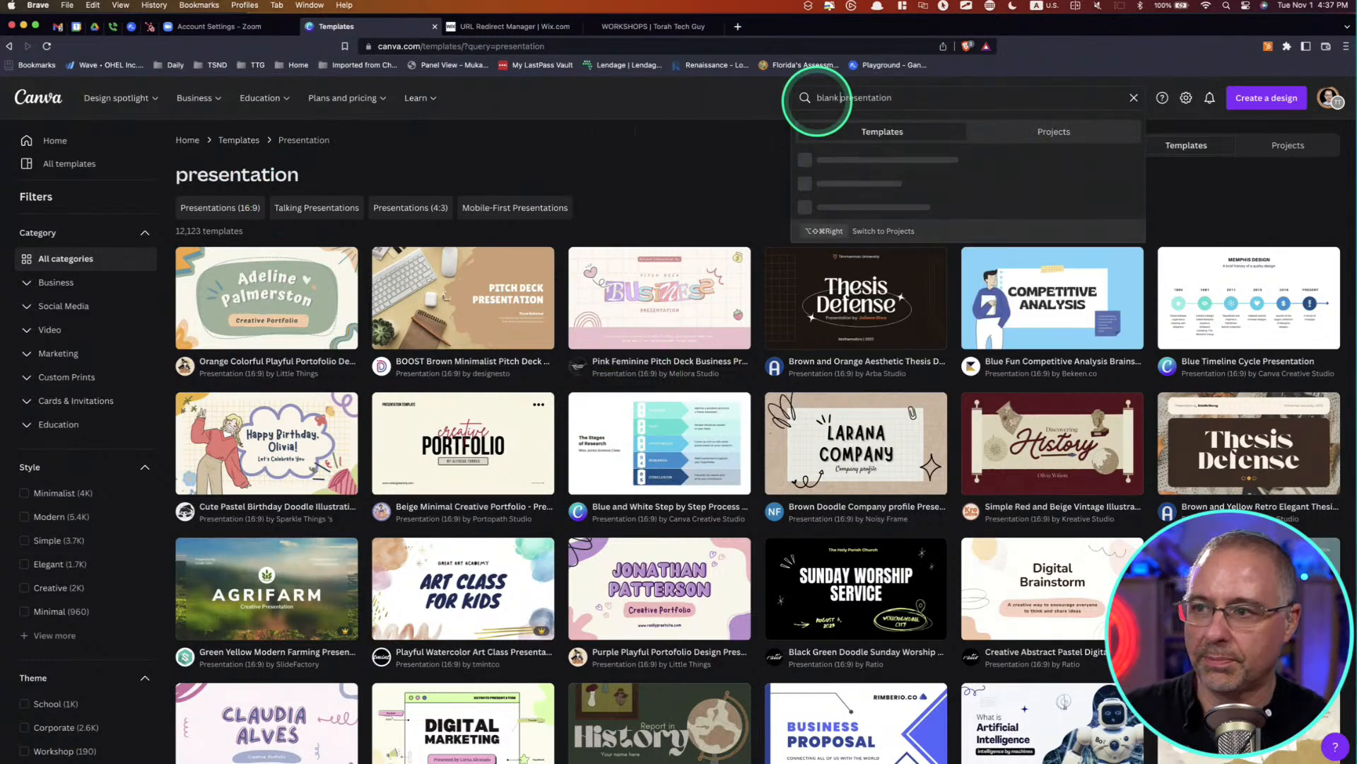
type("nk")
key("Return")
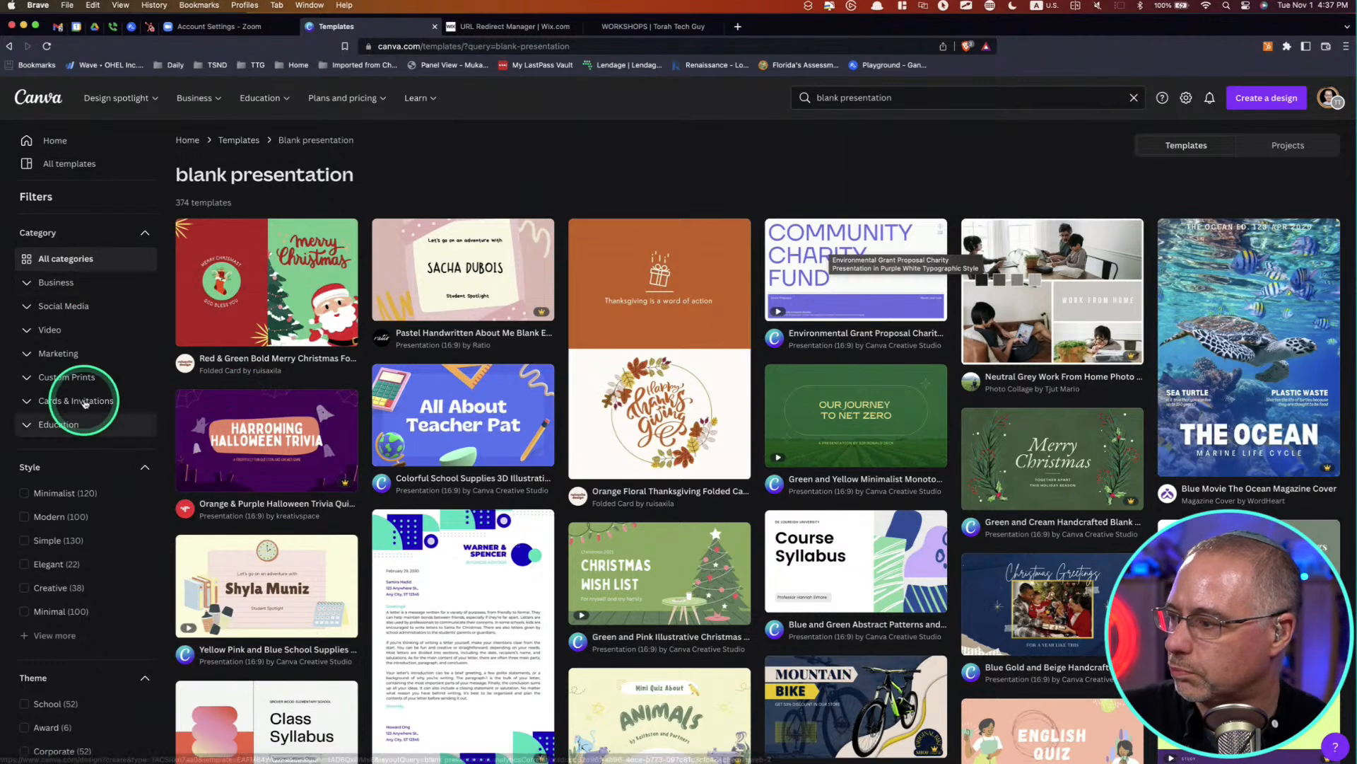
left_click(57, 140)
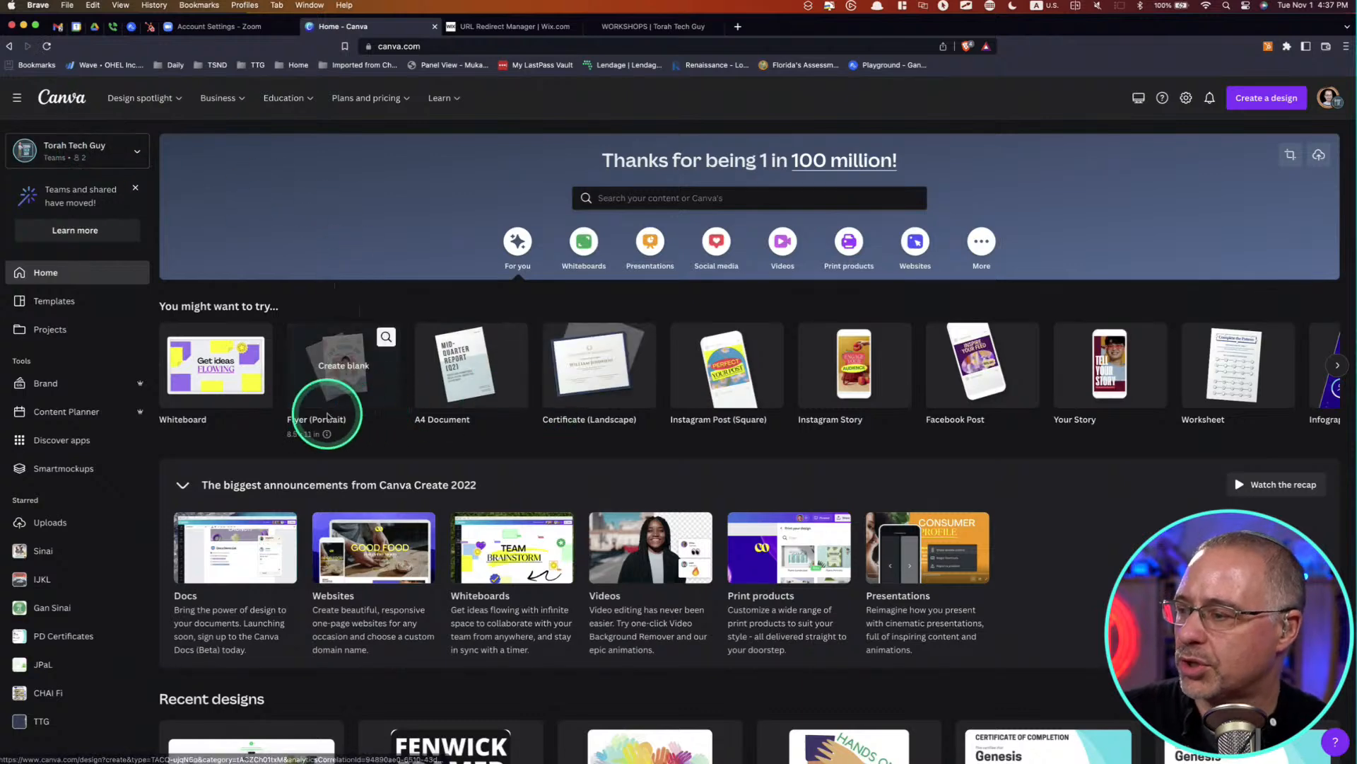
- Create a blank Presentation (16:9) design from the suggested design types on the home page
left_click(1338, 365)
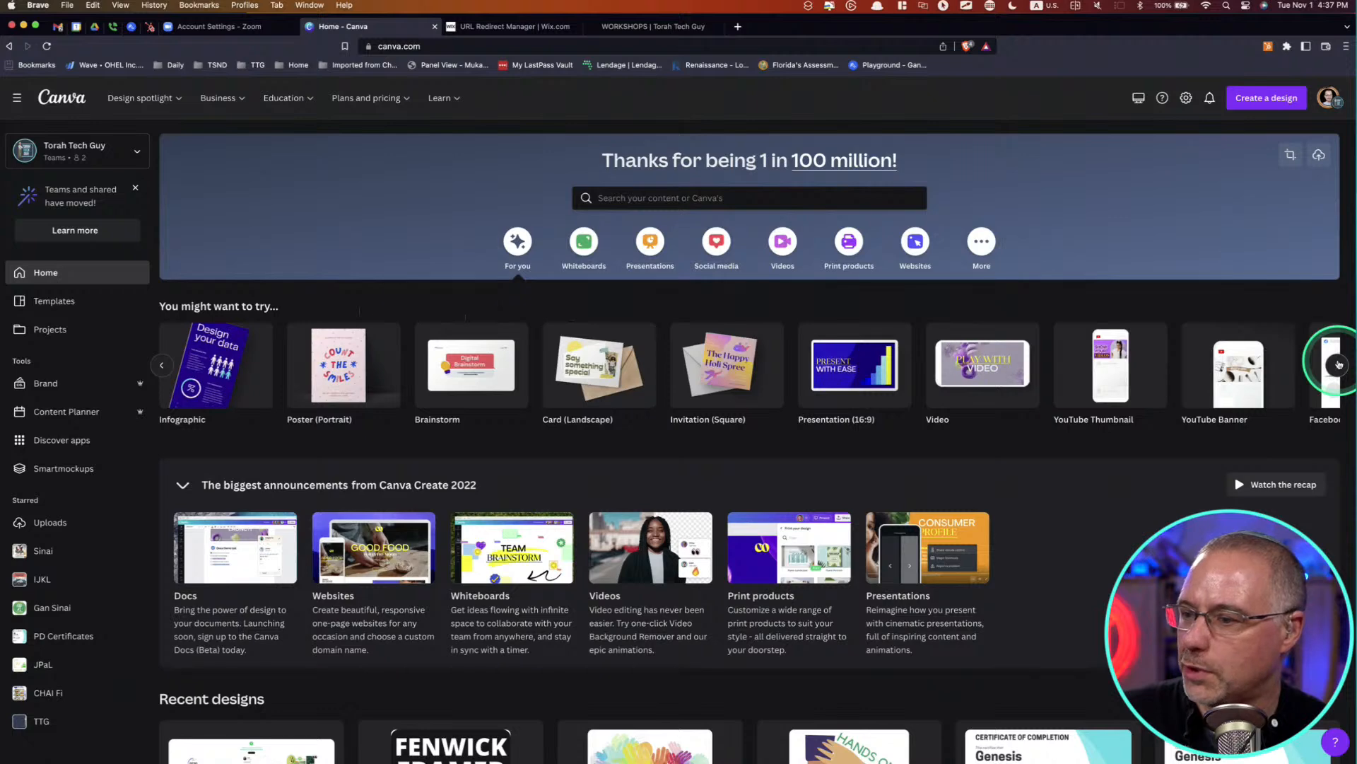
left_click(807, 379)
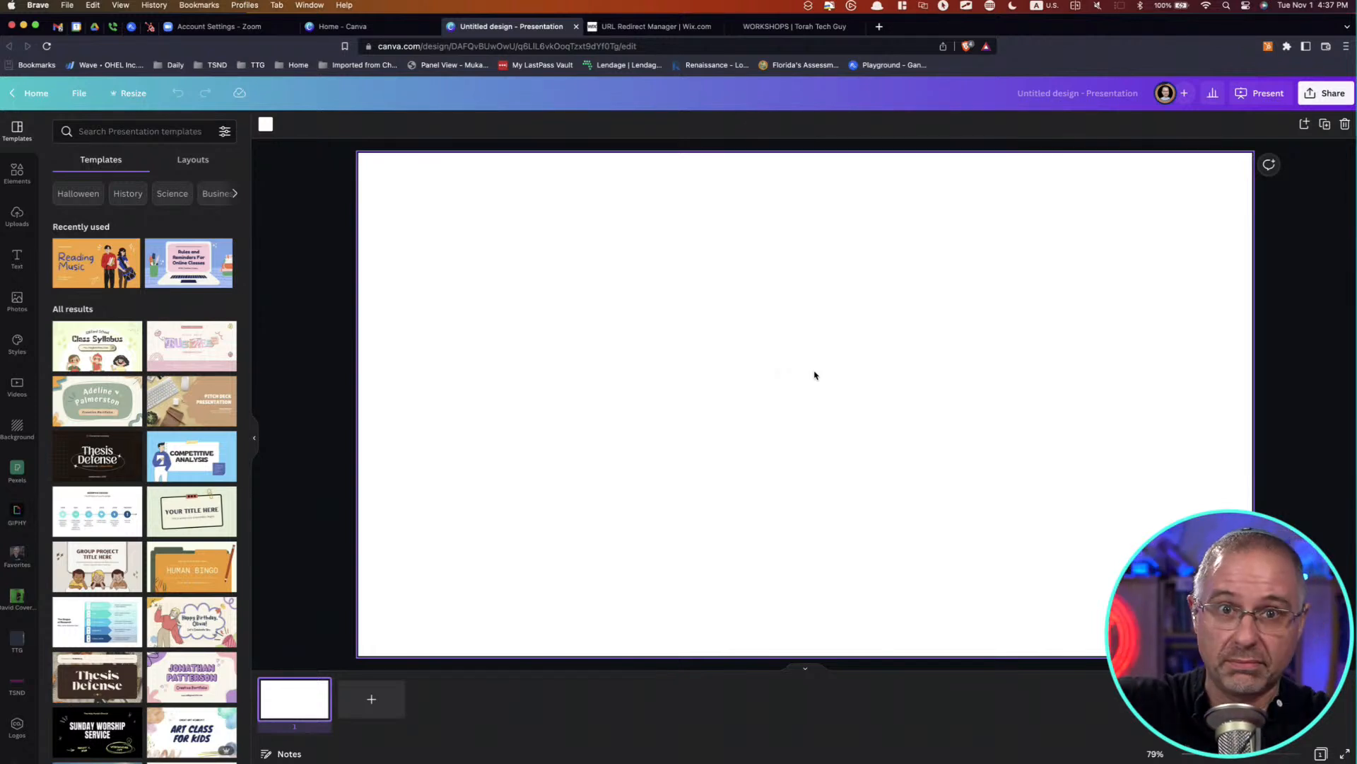
left_click(339, 352)
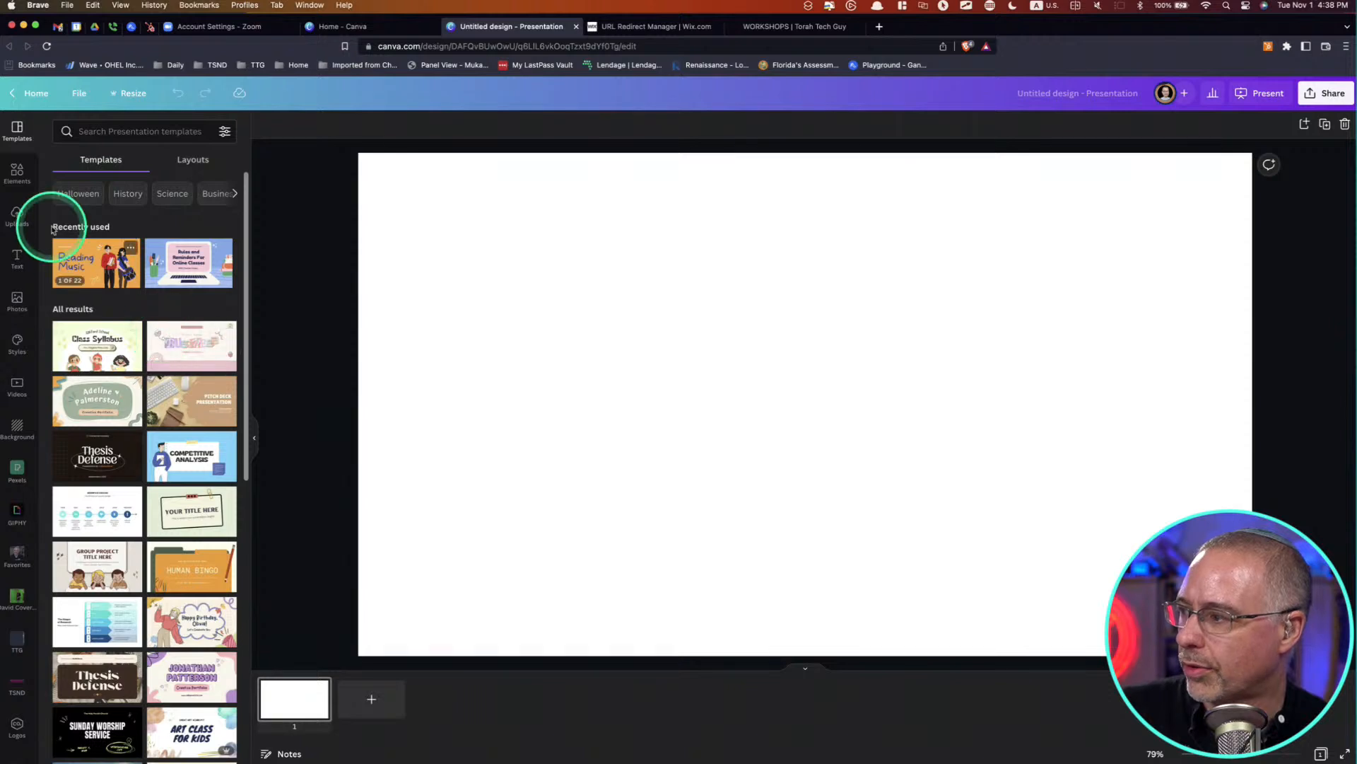
- Add a square shape to the blank page and fill it with dark blue from the default colors
left_click(17, 171)
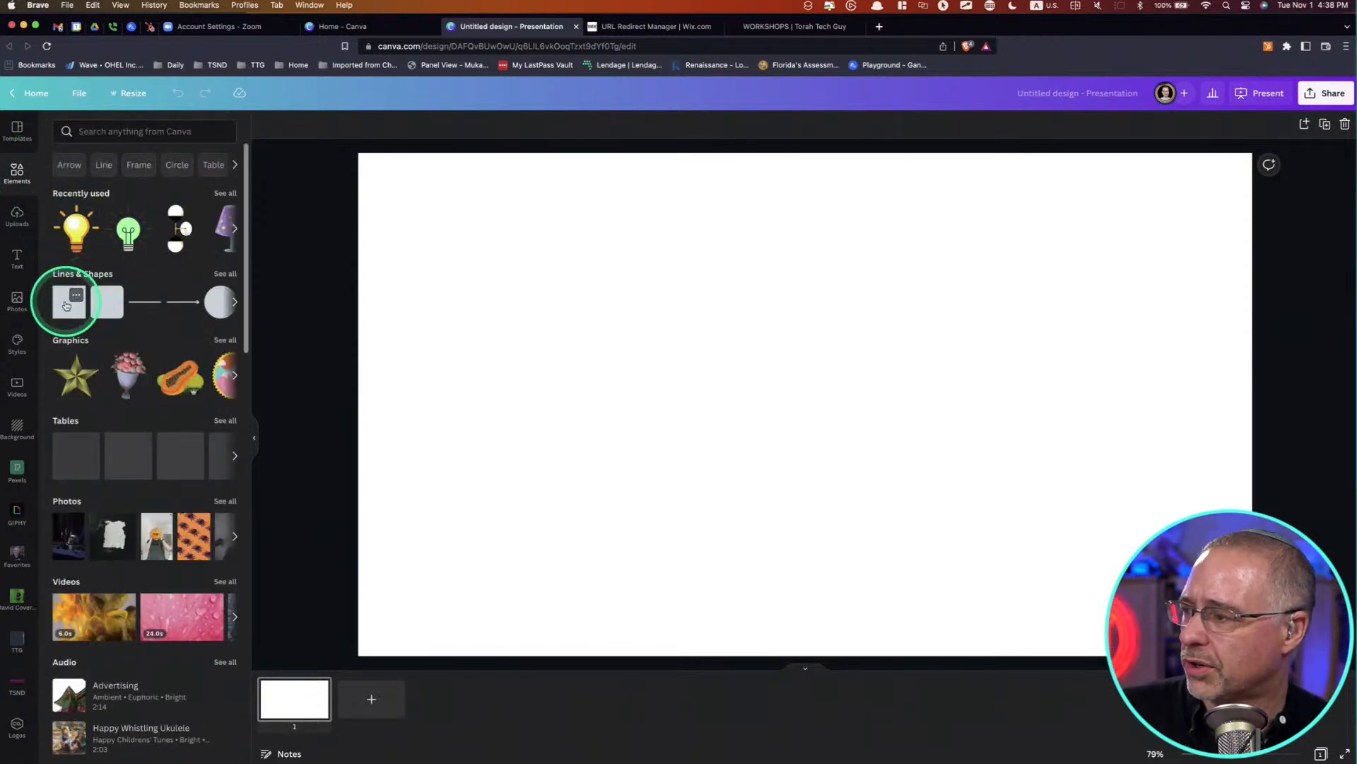
left_click(63, 309)
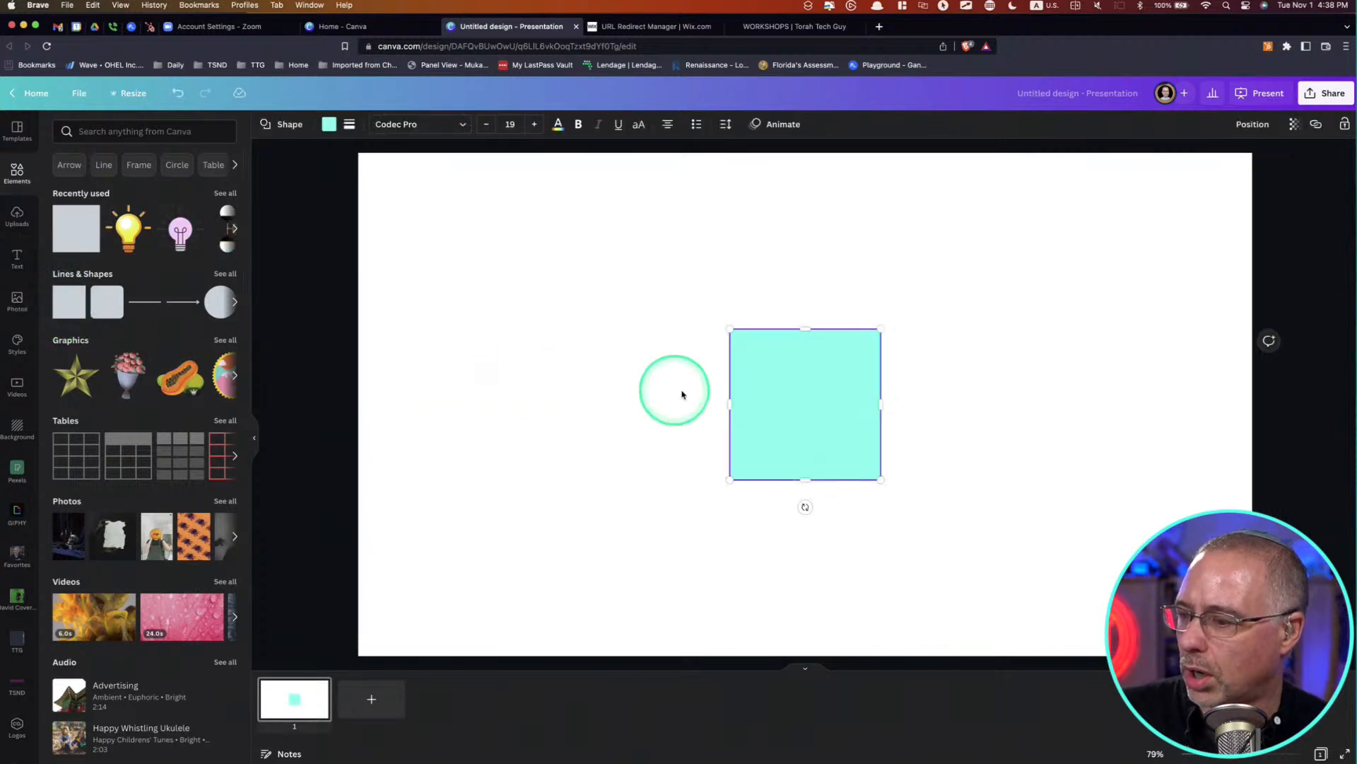
left_click(329, 125)
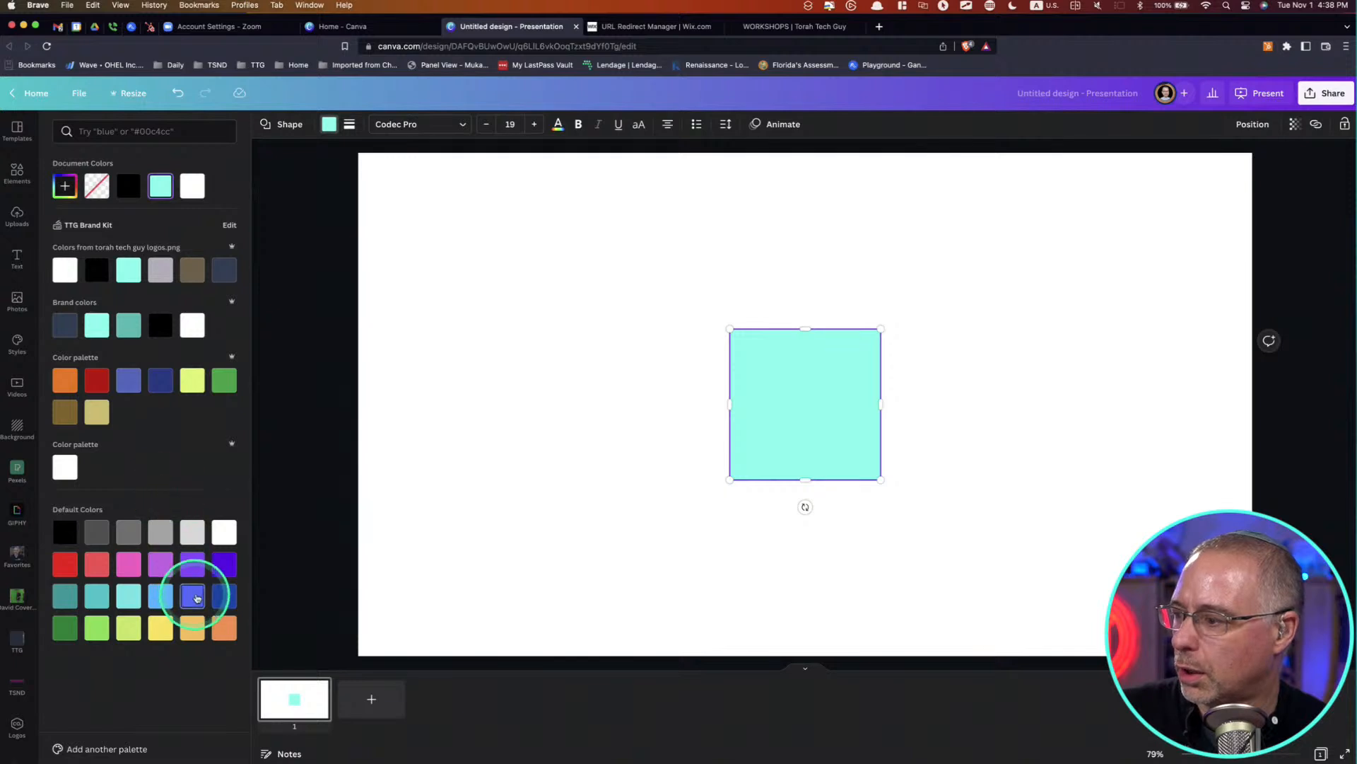
left_click(224, 596)
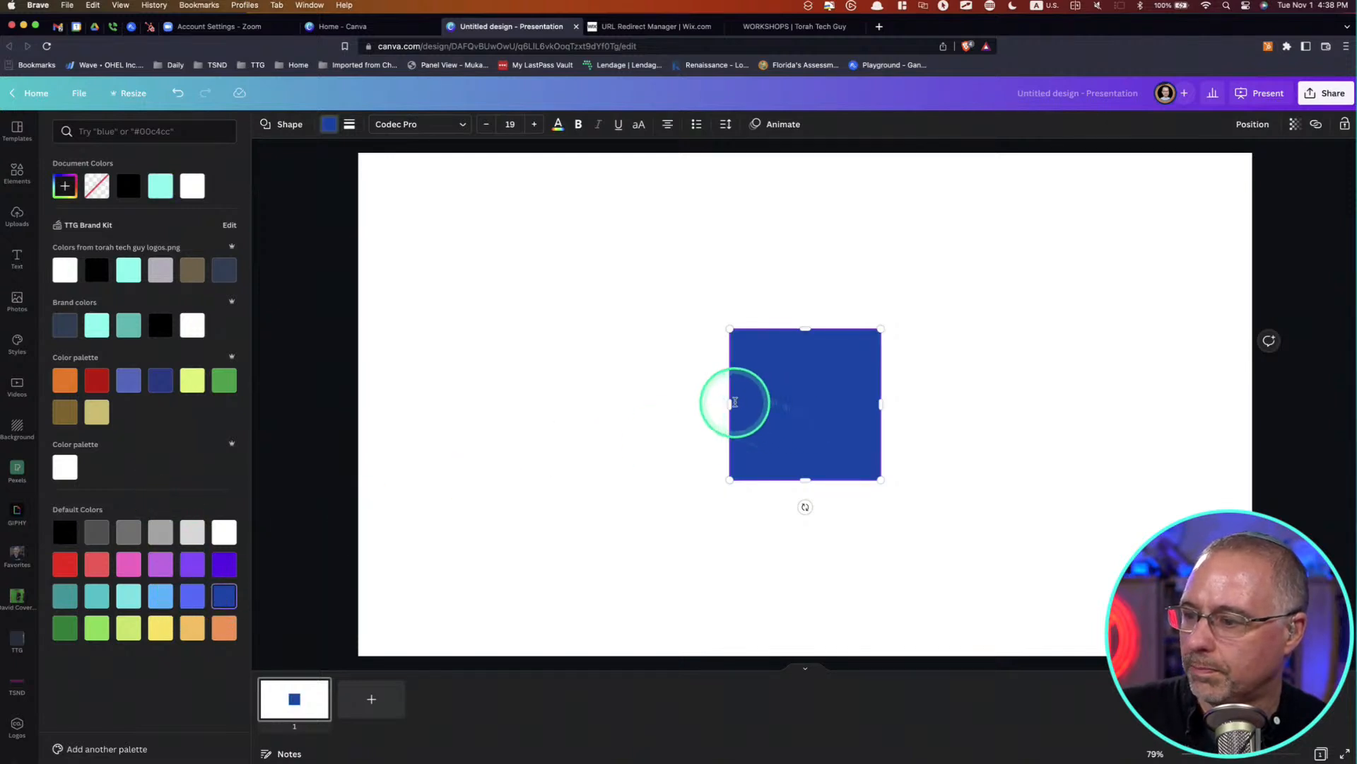
- Reshape the dark blue square into a thin bar along the page's bottom edge, spanning about three quarters of the width from the left edge
left_click_drag(731, 402, 357, 410)
left_click_drag(882, 404, 861, 591)
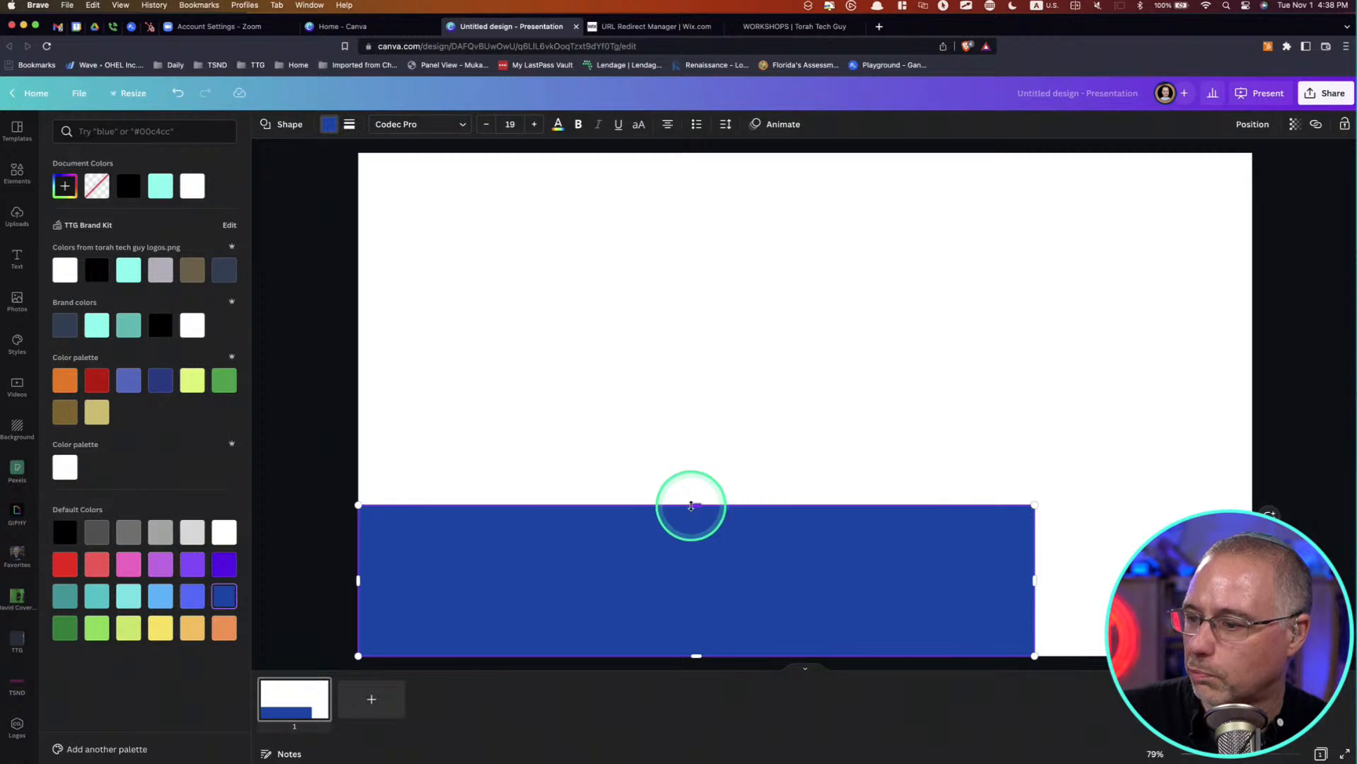
left_click_drag(694, 507, 709, 621)
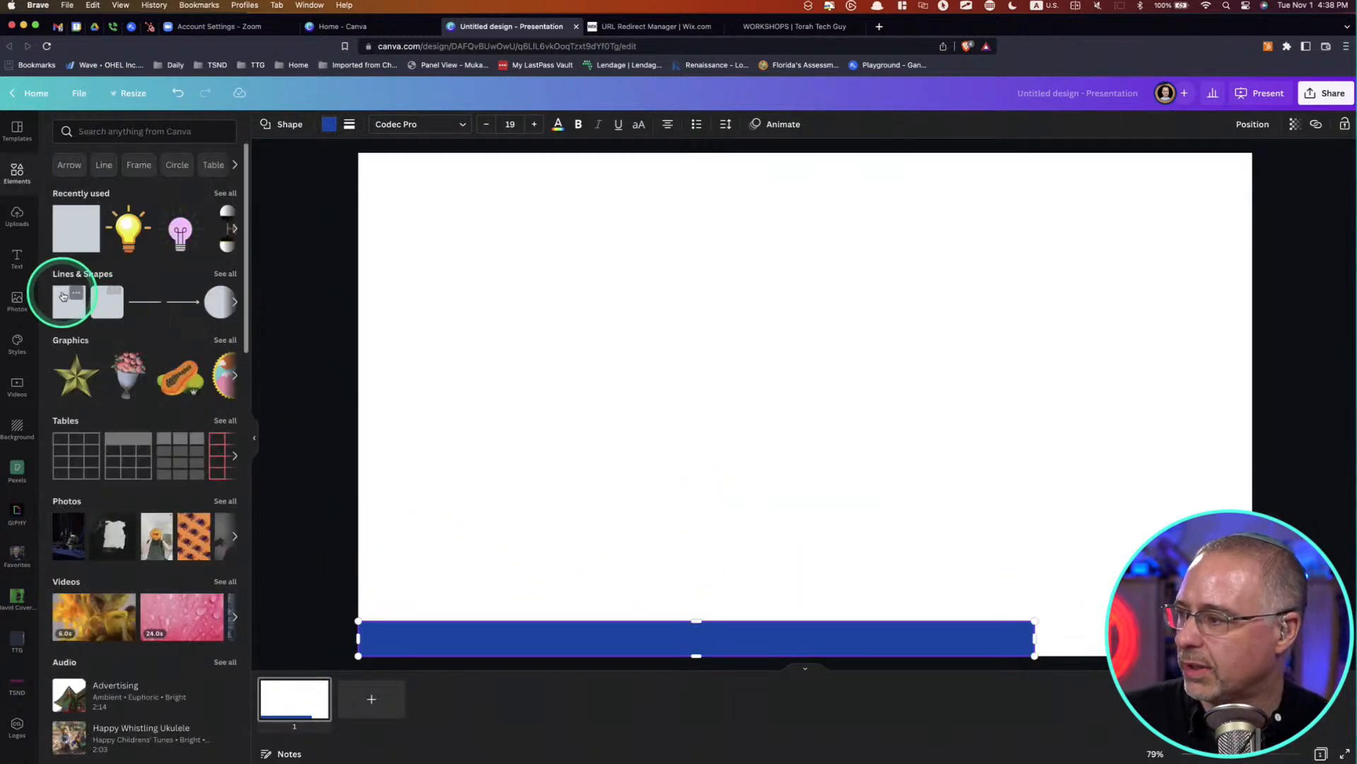
- Add a second square to the page and fill it with light blue from the default colors
left_click(72, 307)
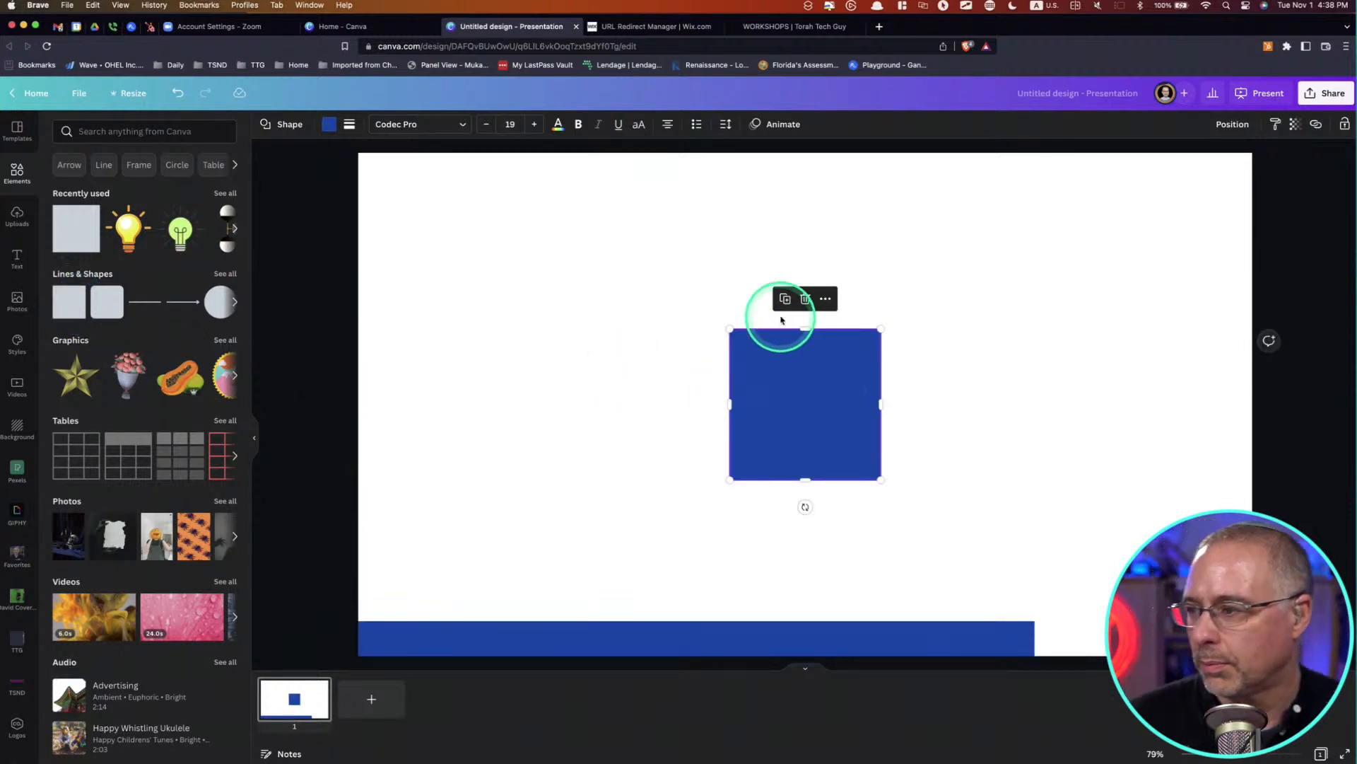
left_click(329, 124)
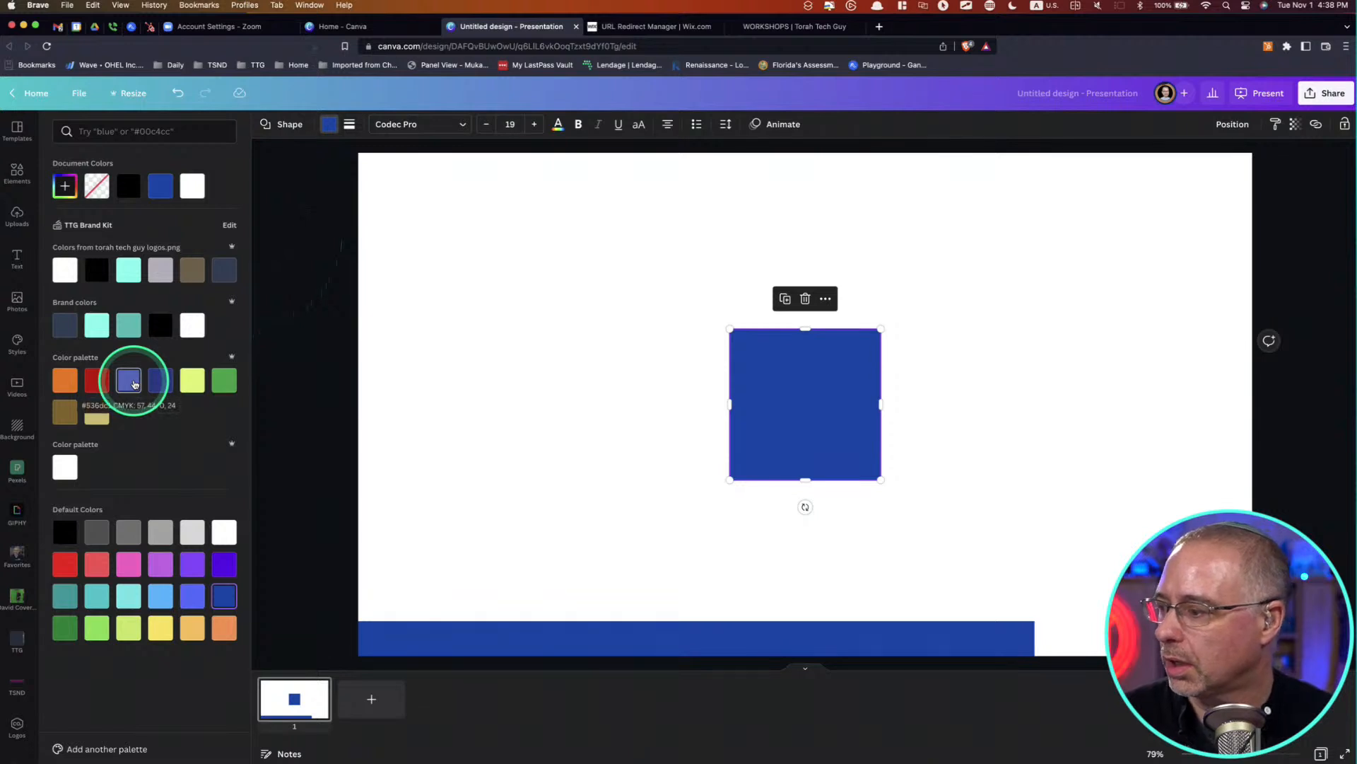
left_click(160, 595)
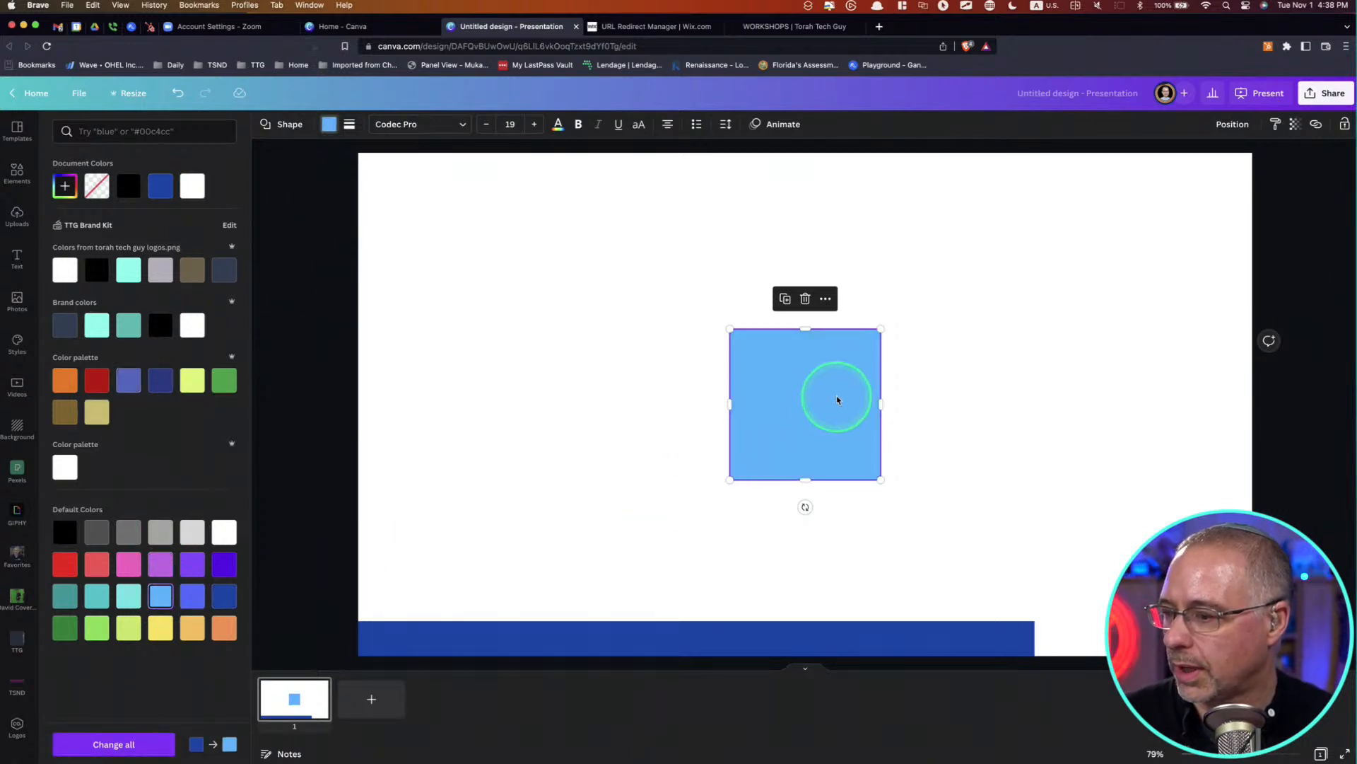
- Reshape the light blue square into a thin, shorter bar and place it on top of the dark blue bar, flush with the page's left edge
left_click_drag(804, 330, 1105, 478)
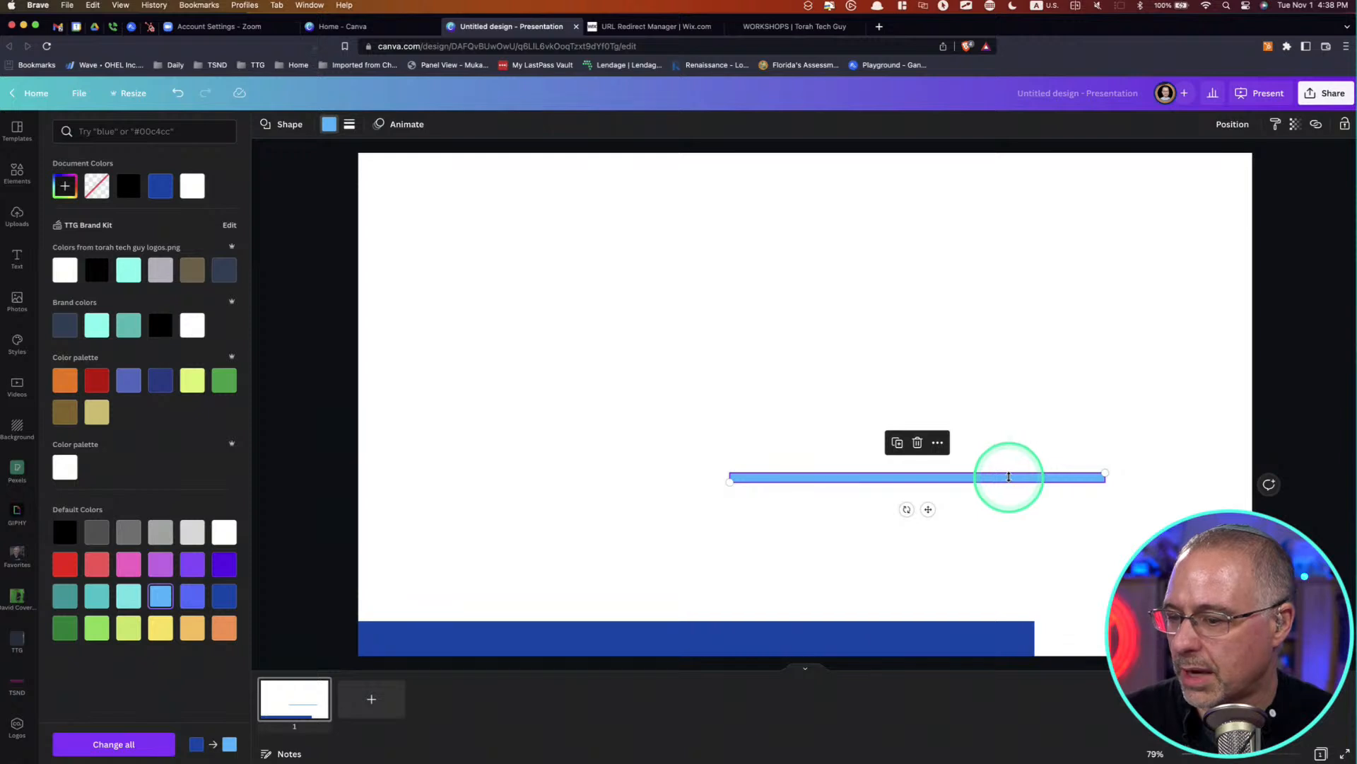
left_click(1019, 414)
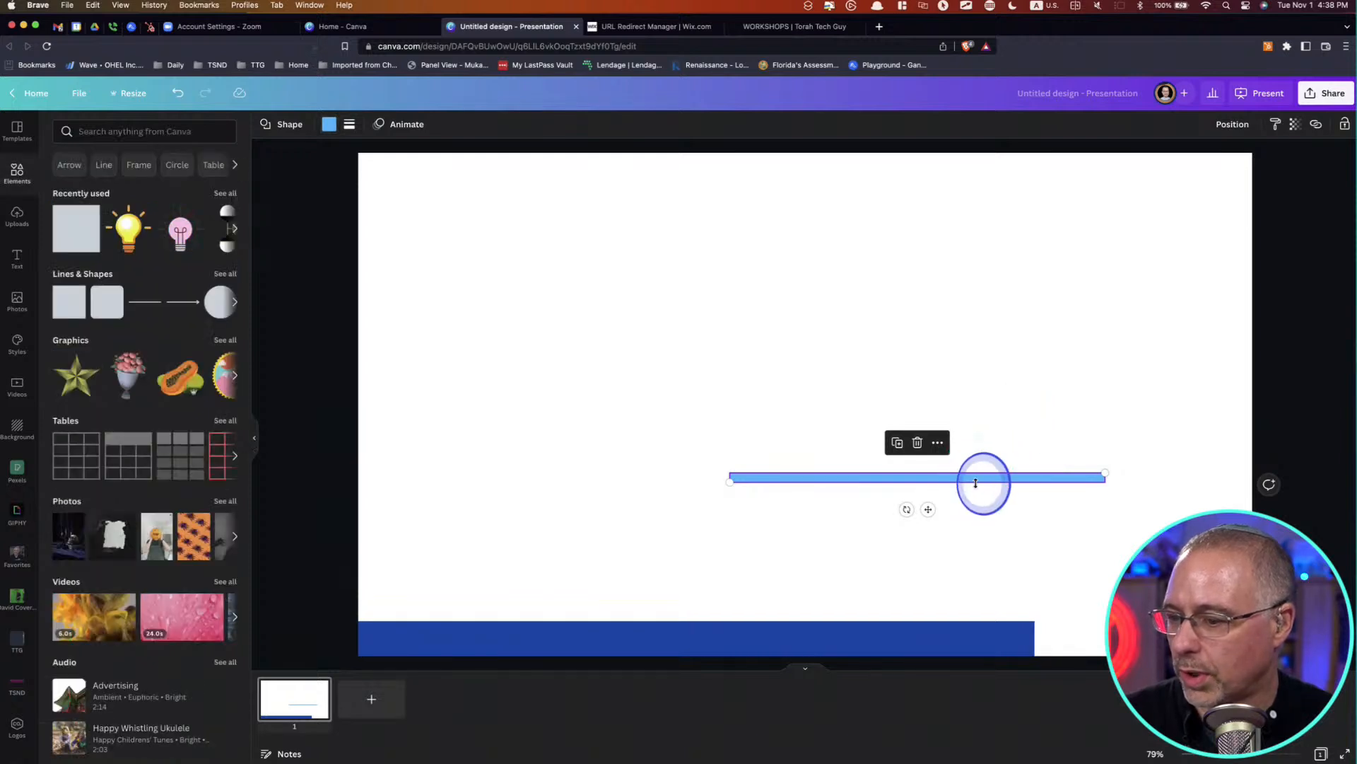
left_click_drag(983, 483, 578, 613)
- Move both blue bars together slightly up, leaving a small gap above the page's bottom edge
left_click(718, 539)
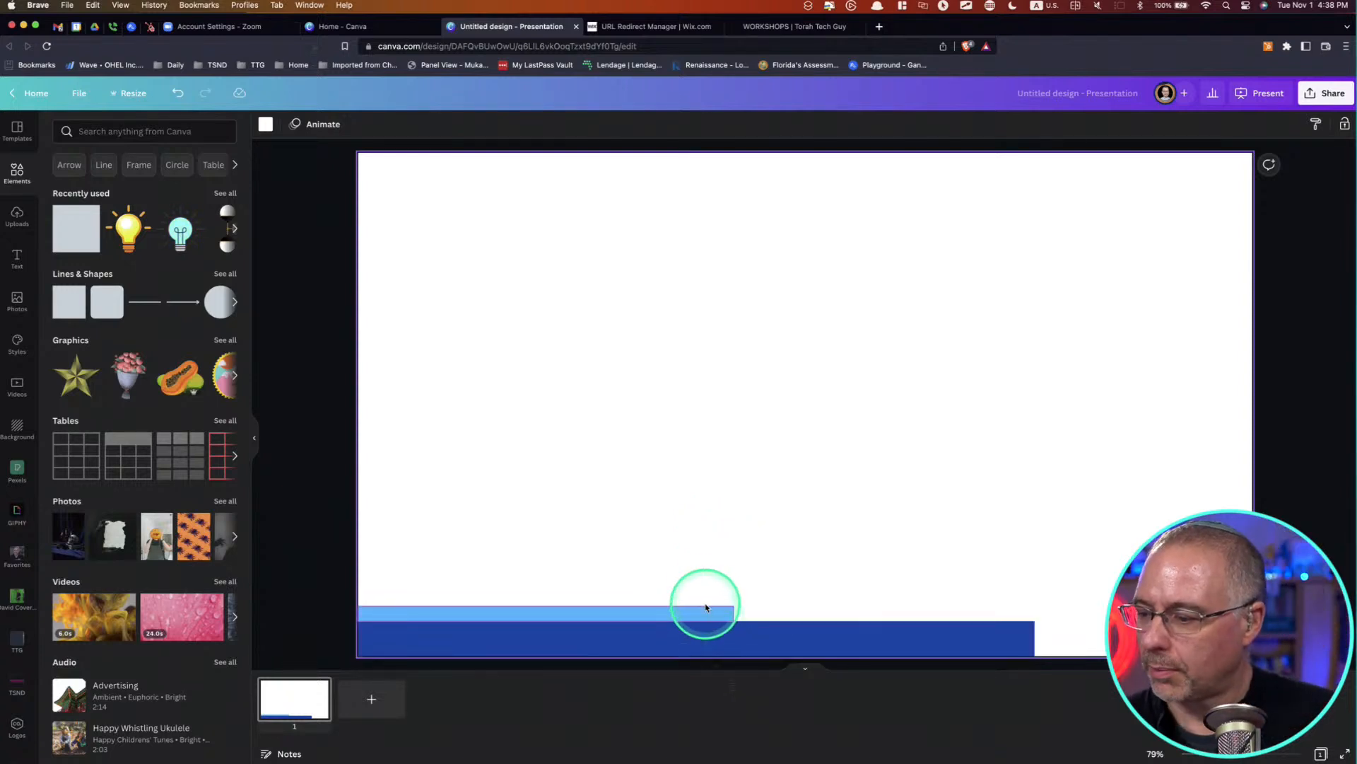
left_click_drag(700, 628, 697, 624)
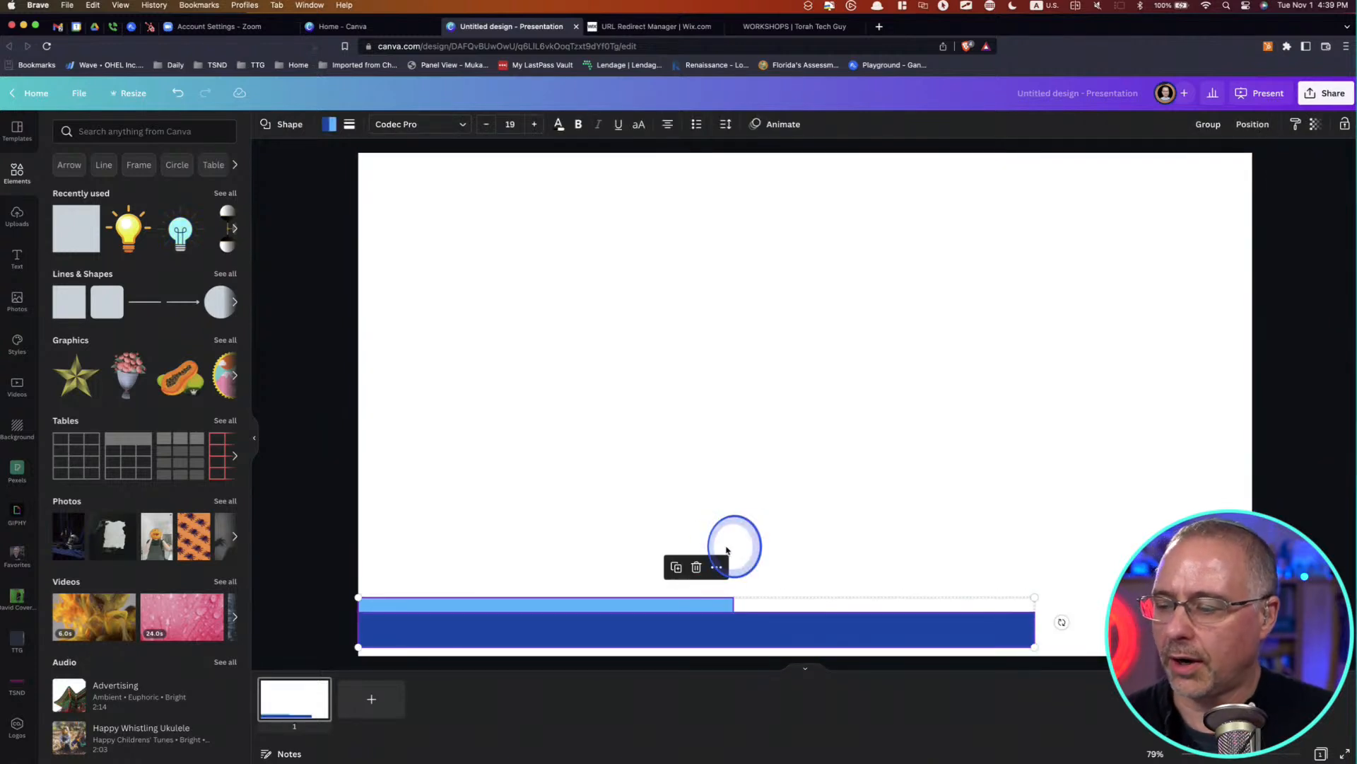
left_click(728, 548)
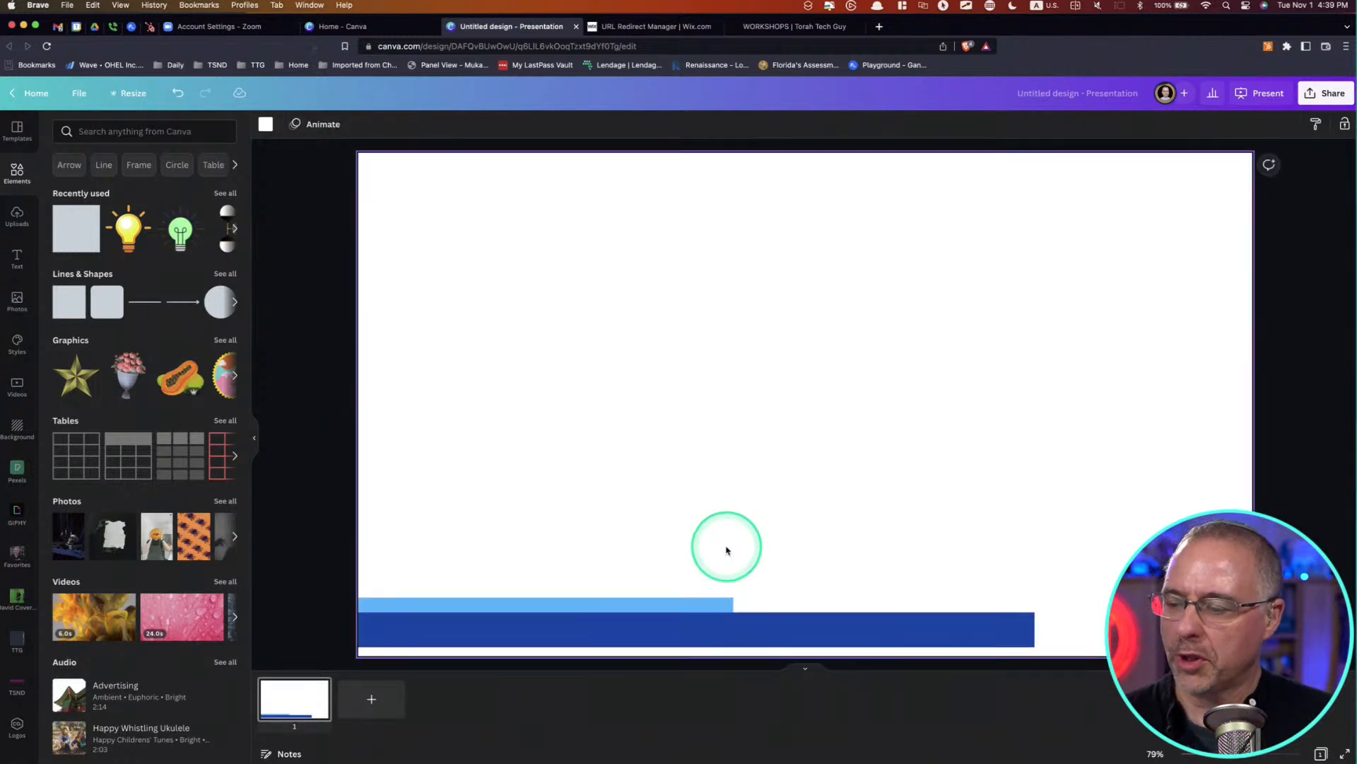
- Add a subheading text containing the rabbi's name and color it white
left_click(18, 255)
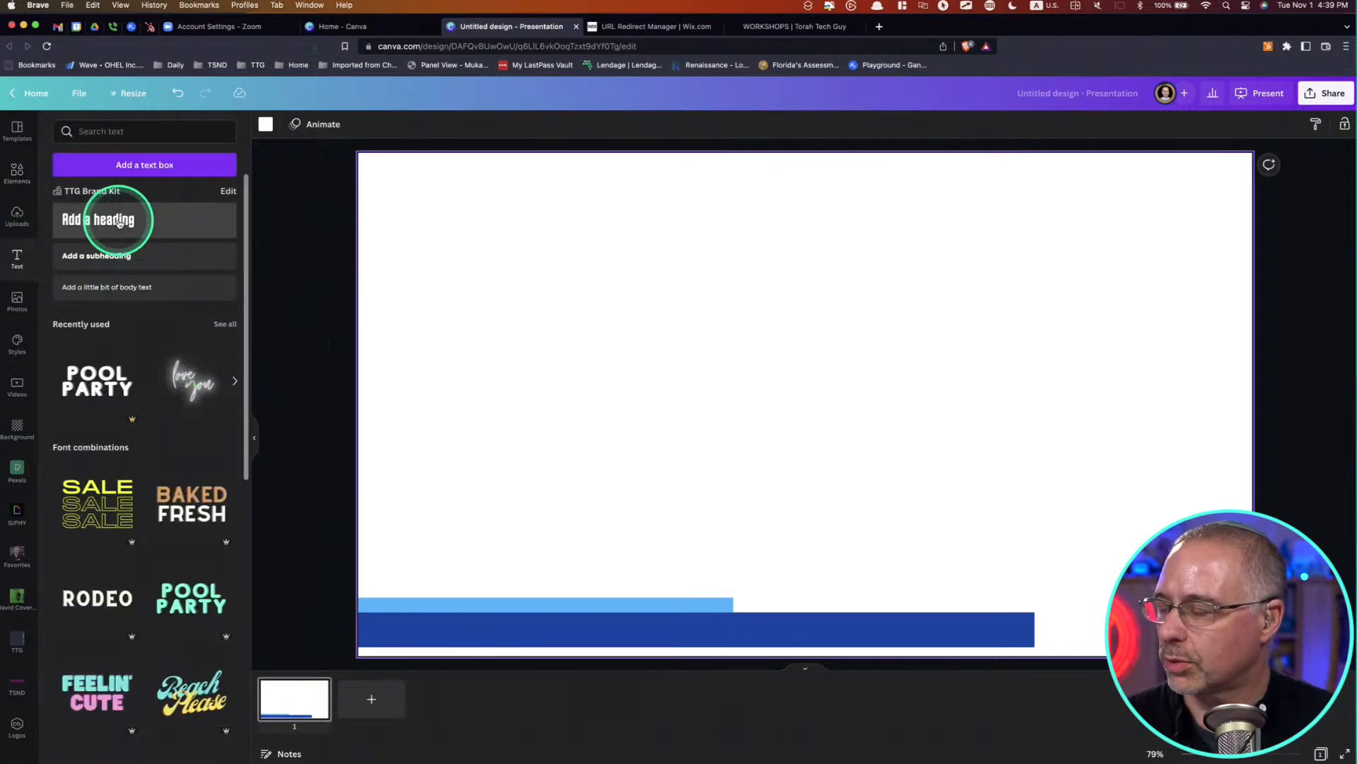
left_click(95, 256)
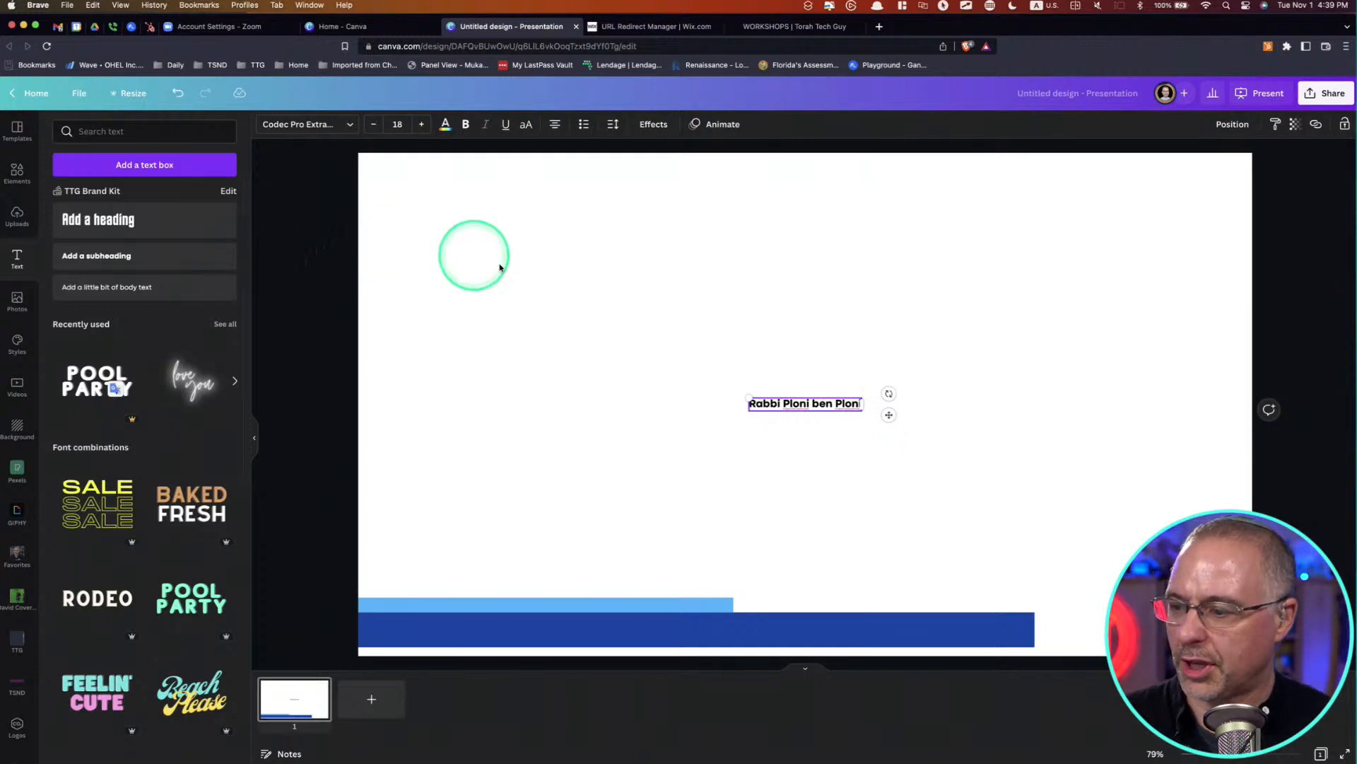
left_click_drag(839, 415, 757, 358)
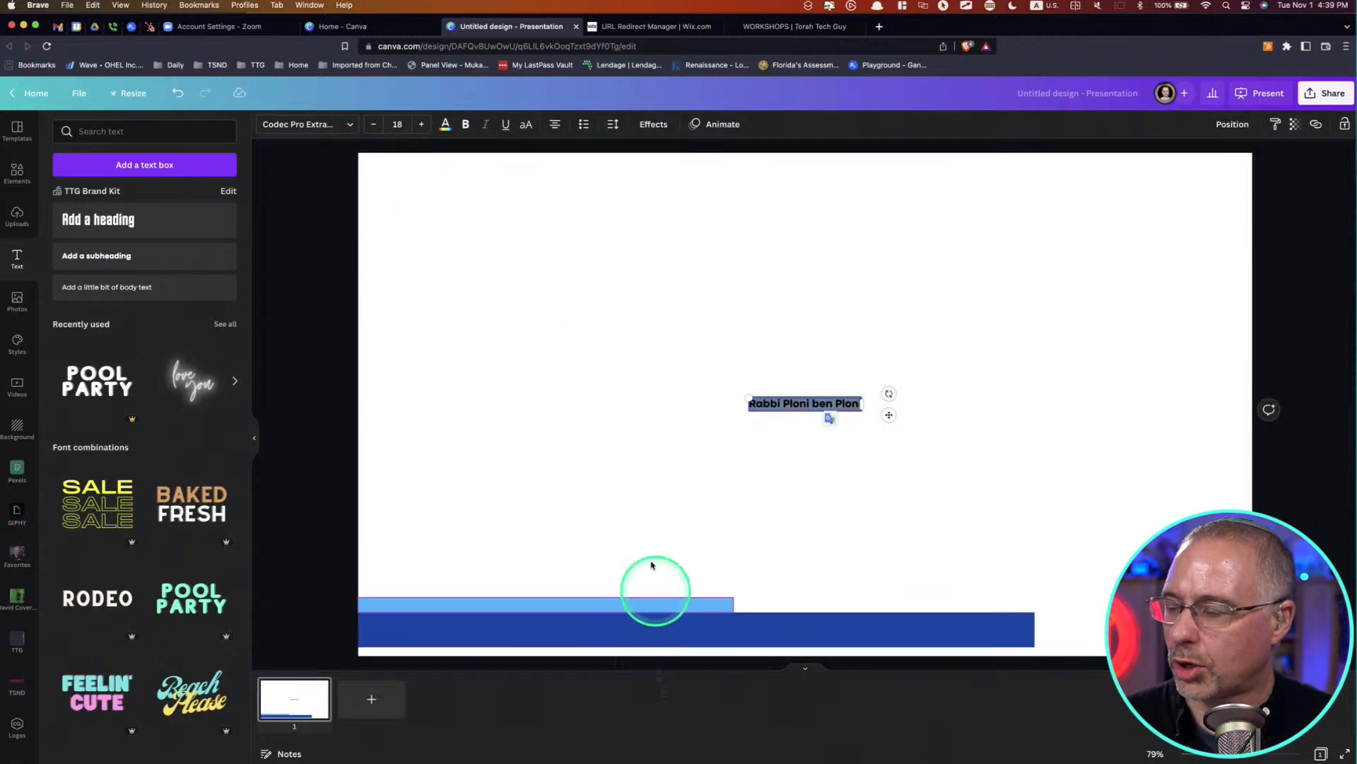
left_click(399, 125)
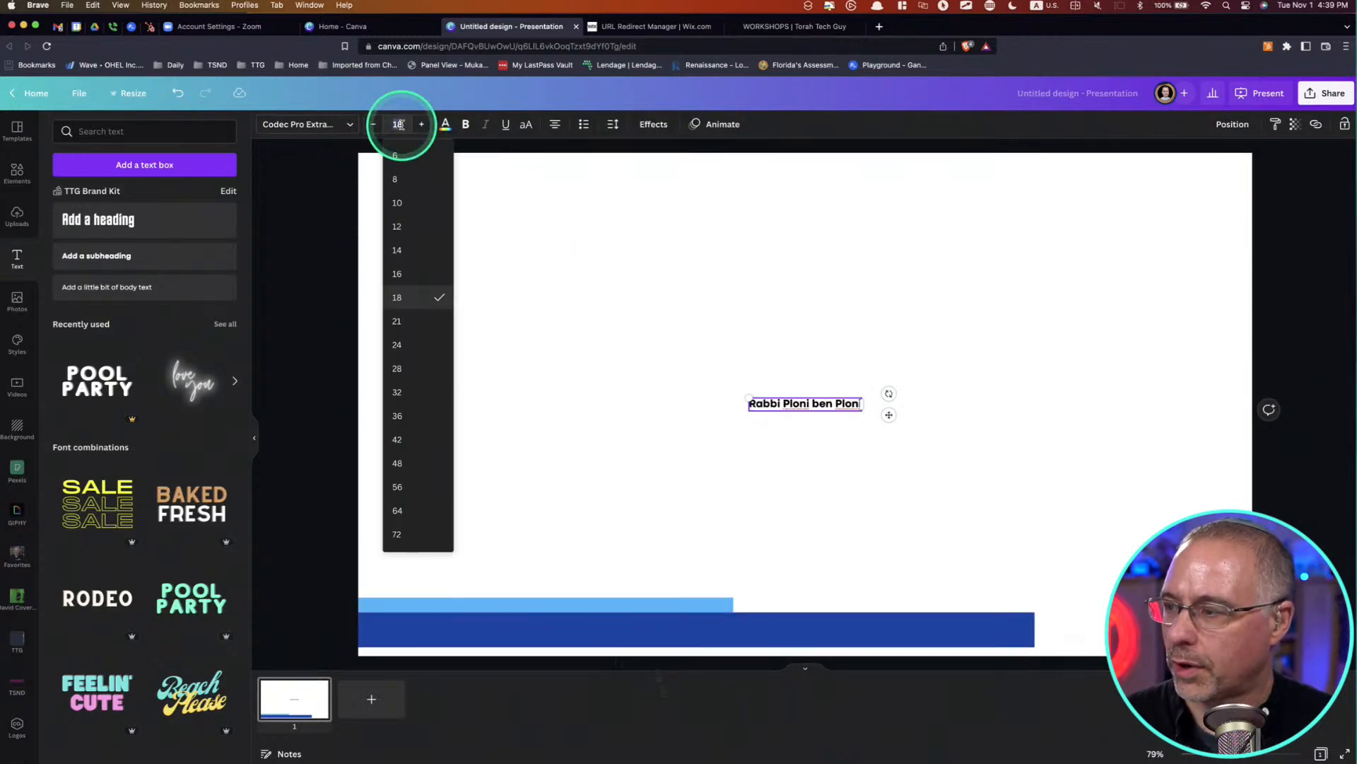
left_click(445, 124)
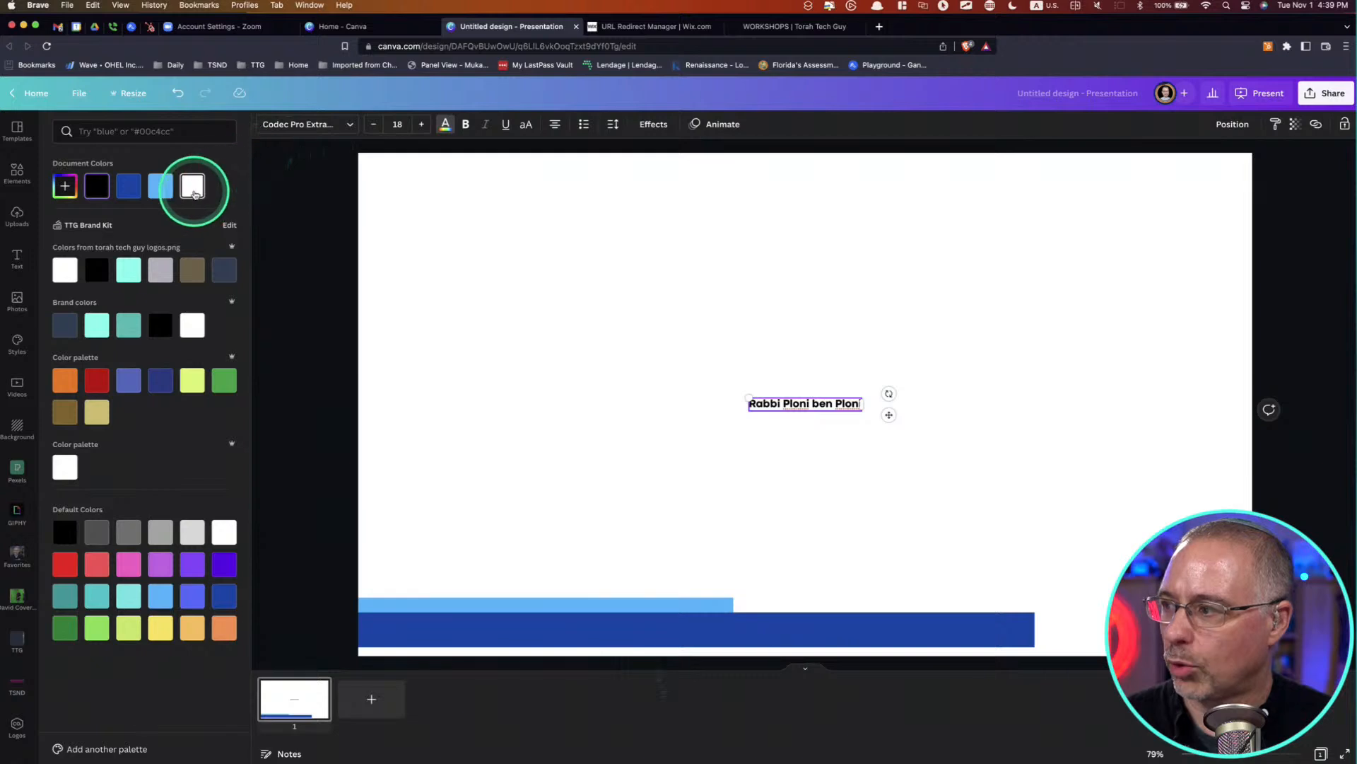
left_click(192, 188)
- Set the name text's font size to 36 and place it at the left end of the dark blue bar
left_click(402, 123)
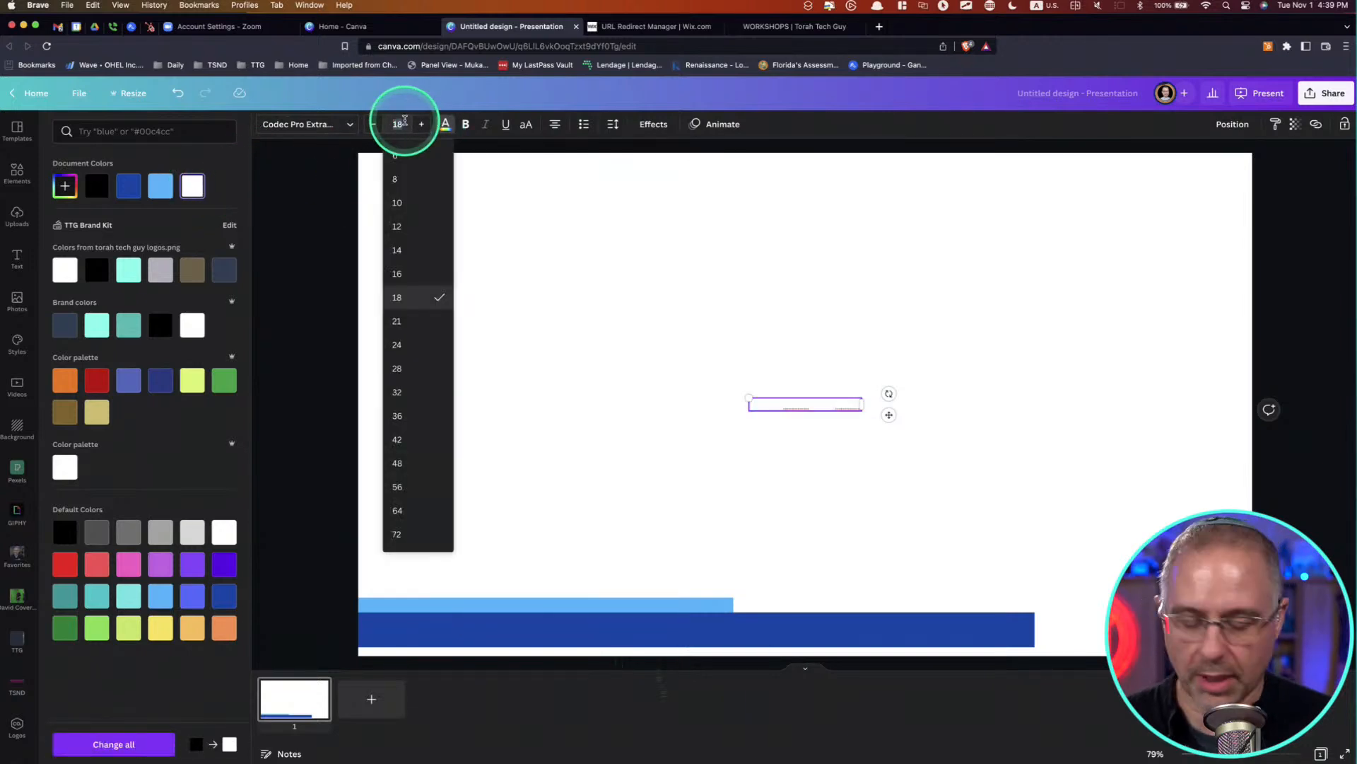
type("36")
key("Return")
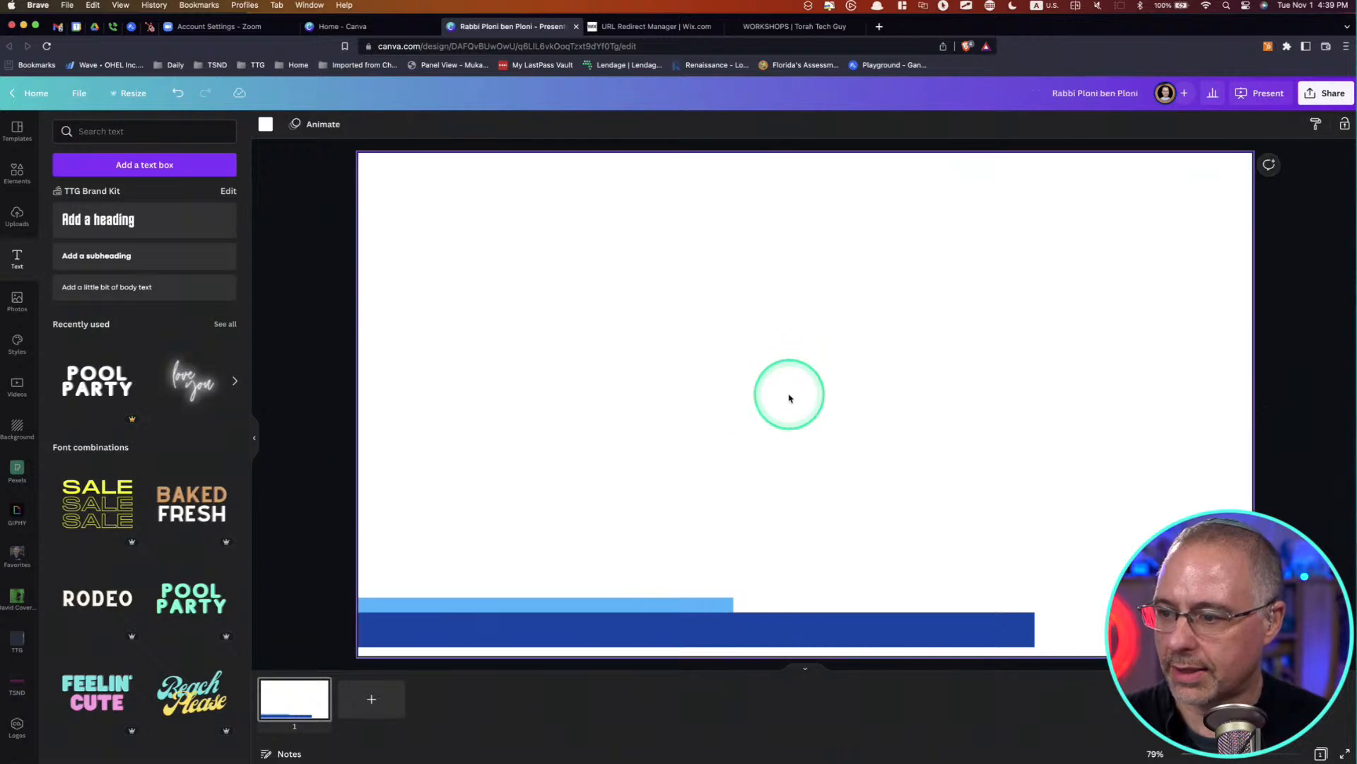
left_click_drag(790, 415, 448, 640)
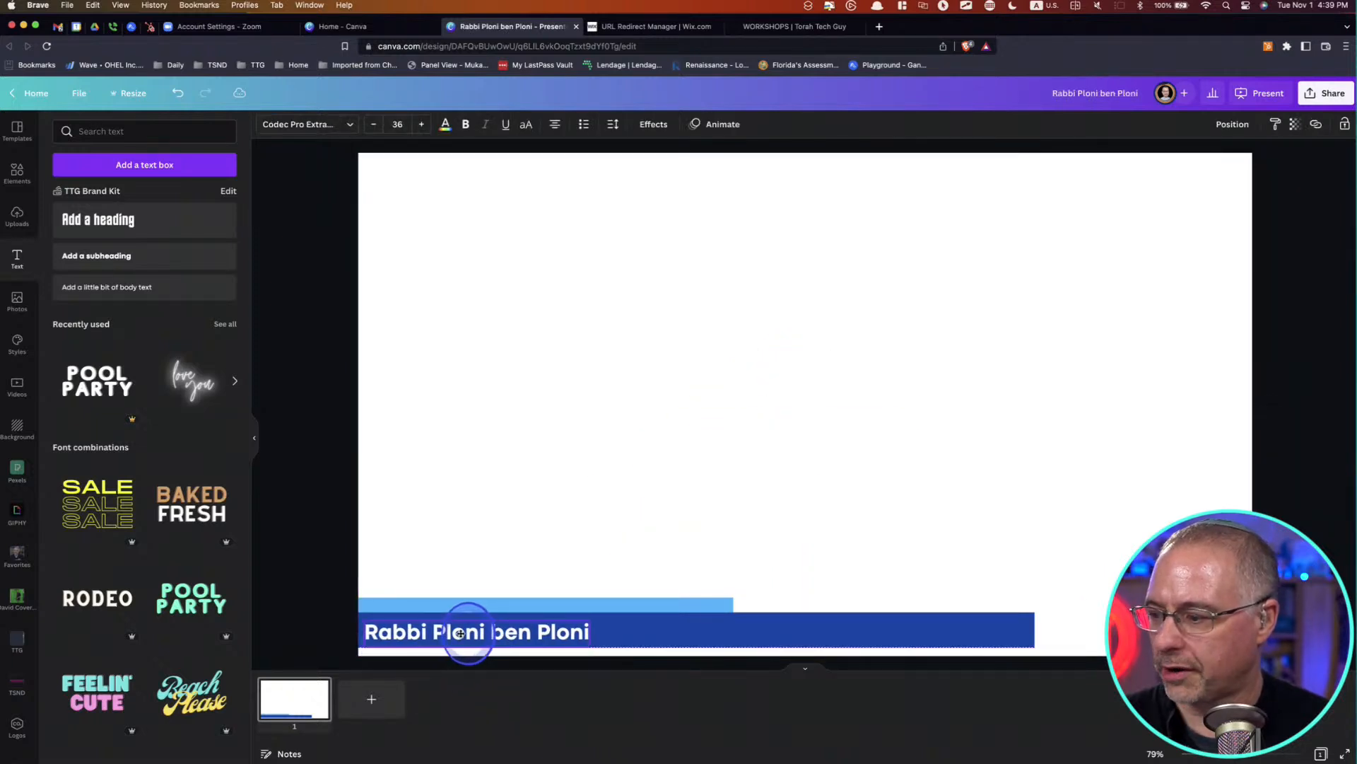
left_click(571, 538)
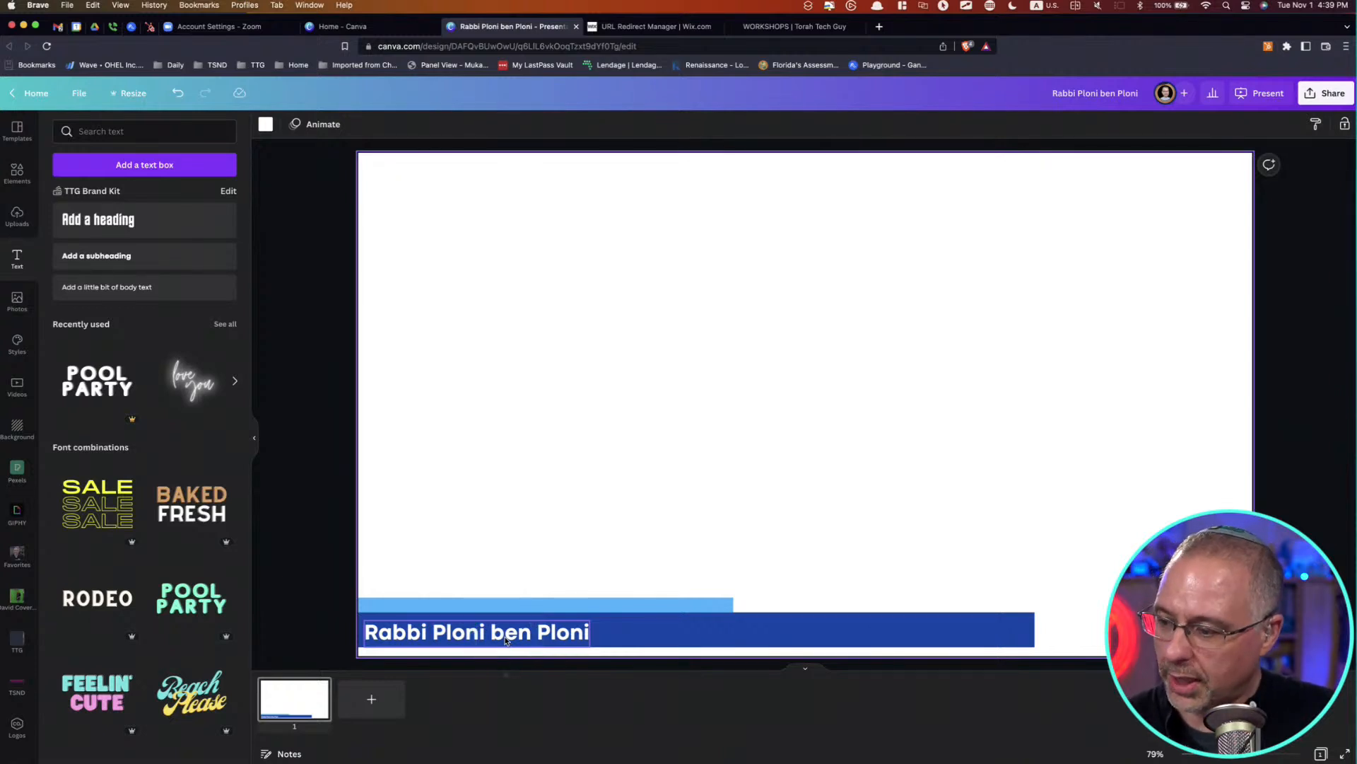
- Duplicate the name text onto the light blue bar and replace the copy's wording with "iTemple Zoomagogue"
left_click_drag(506, 639, 534, 614)
double_click(534, 613)
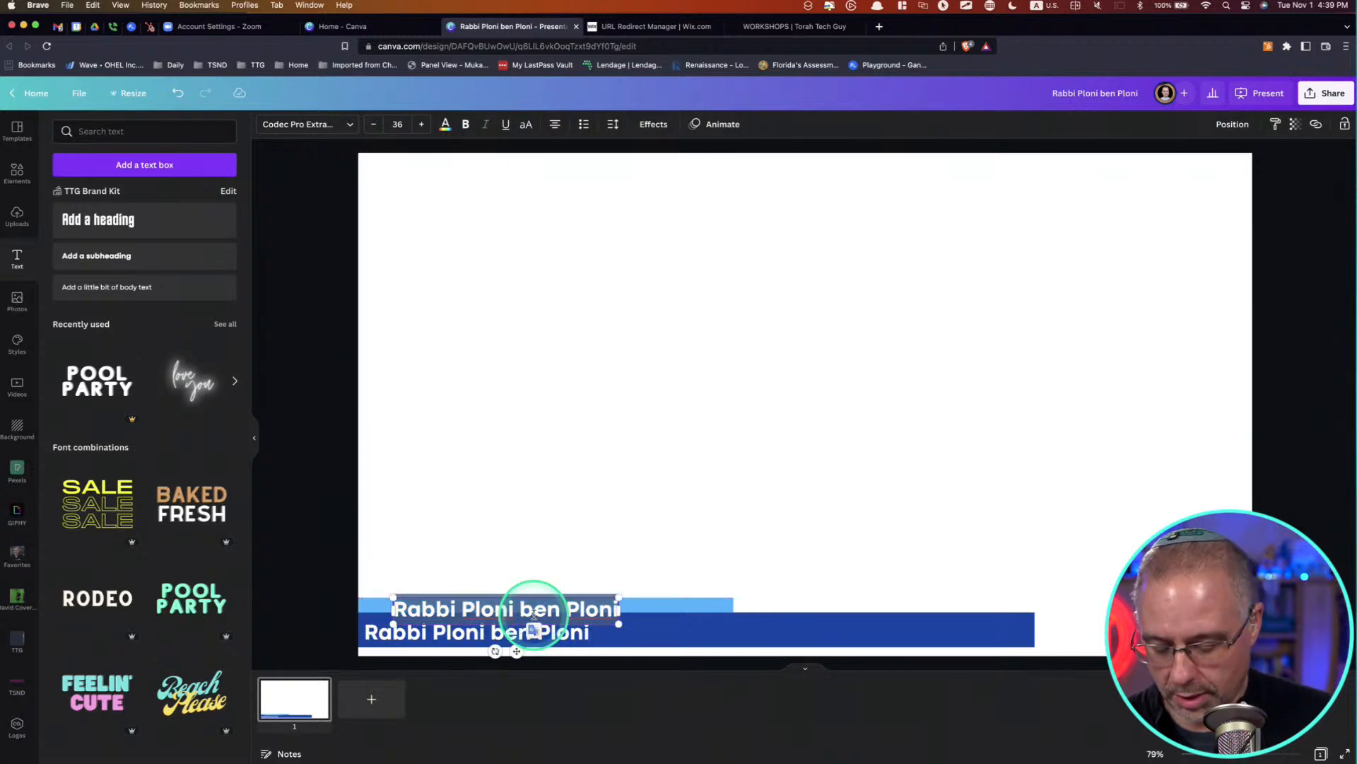
type("iTemple")
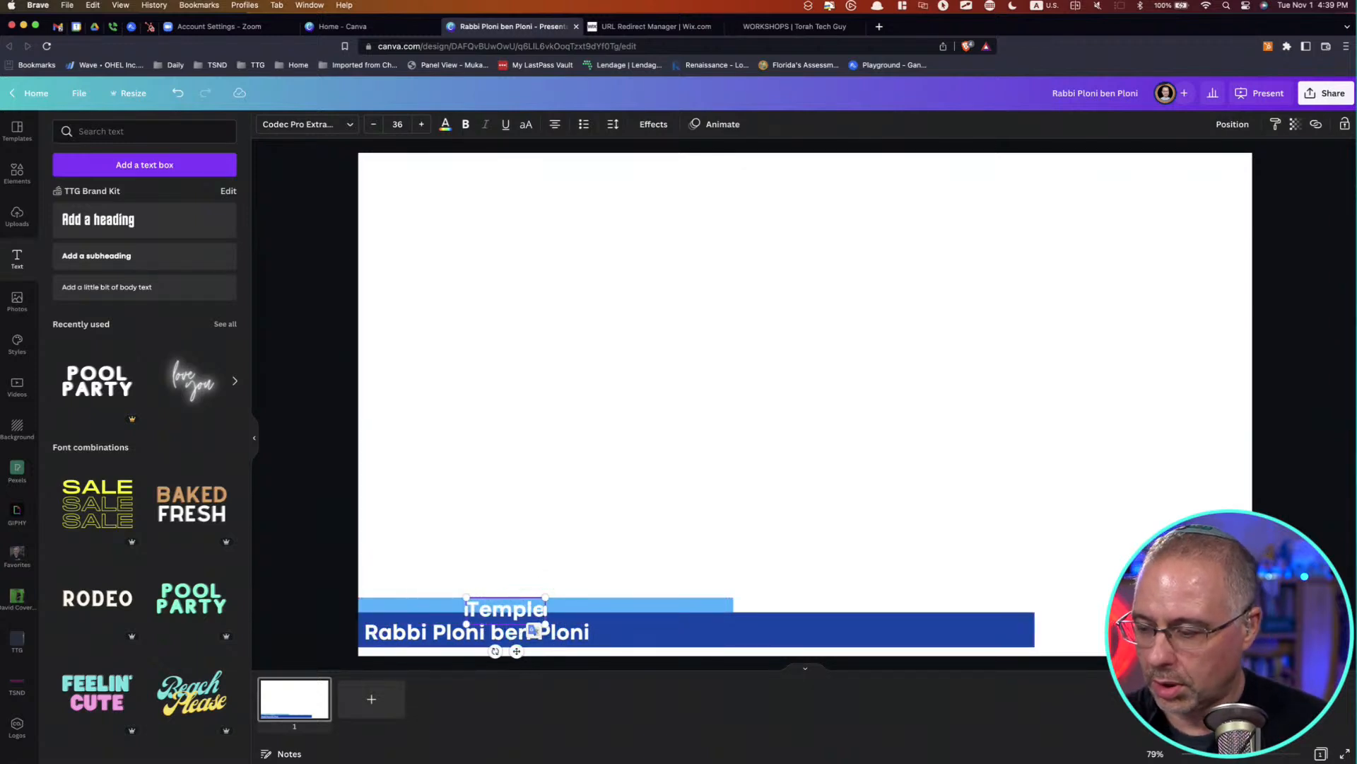
type(" Zoomagogue")
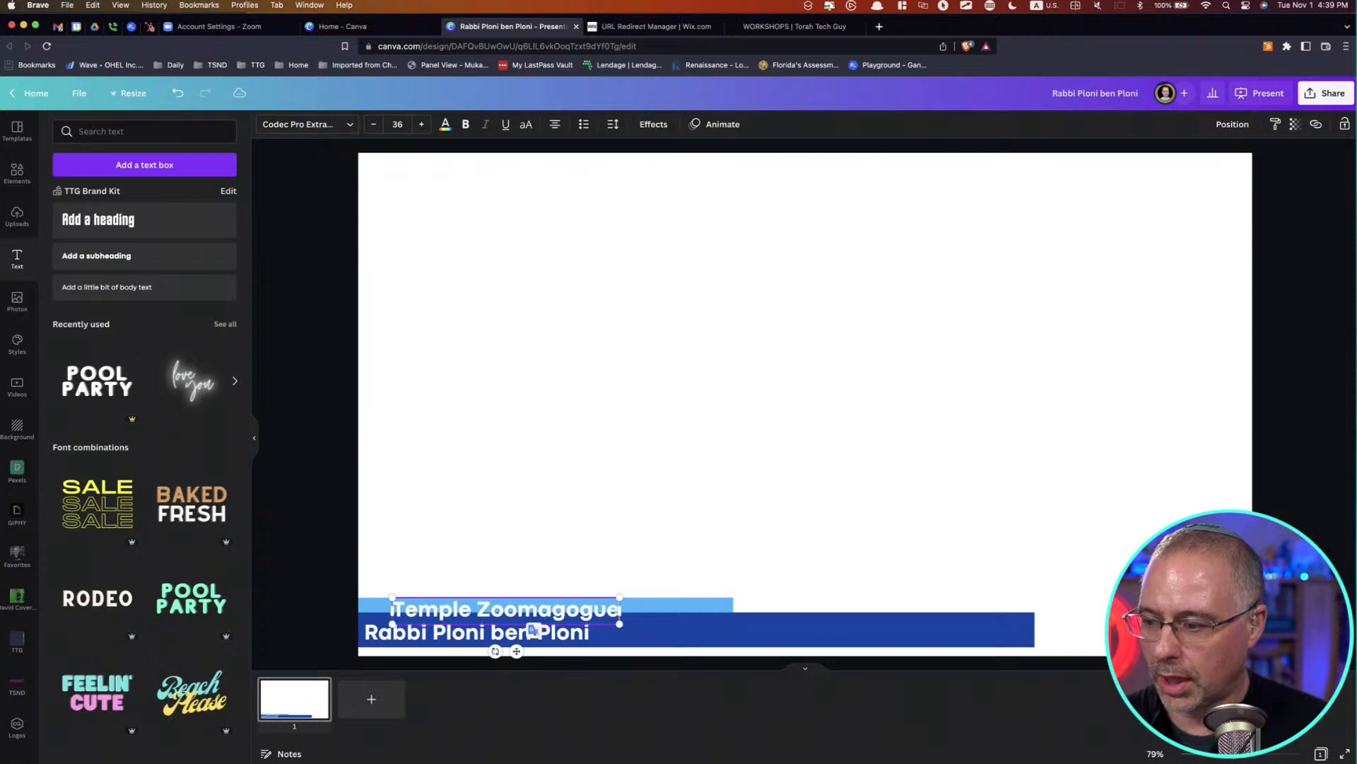
- Set the font size of the "Temple Zoomagogue" text to 24
left_click(544, 549)
double_click(540, 610)
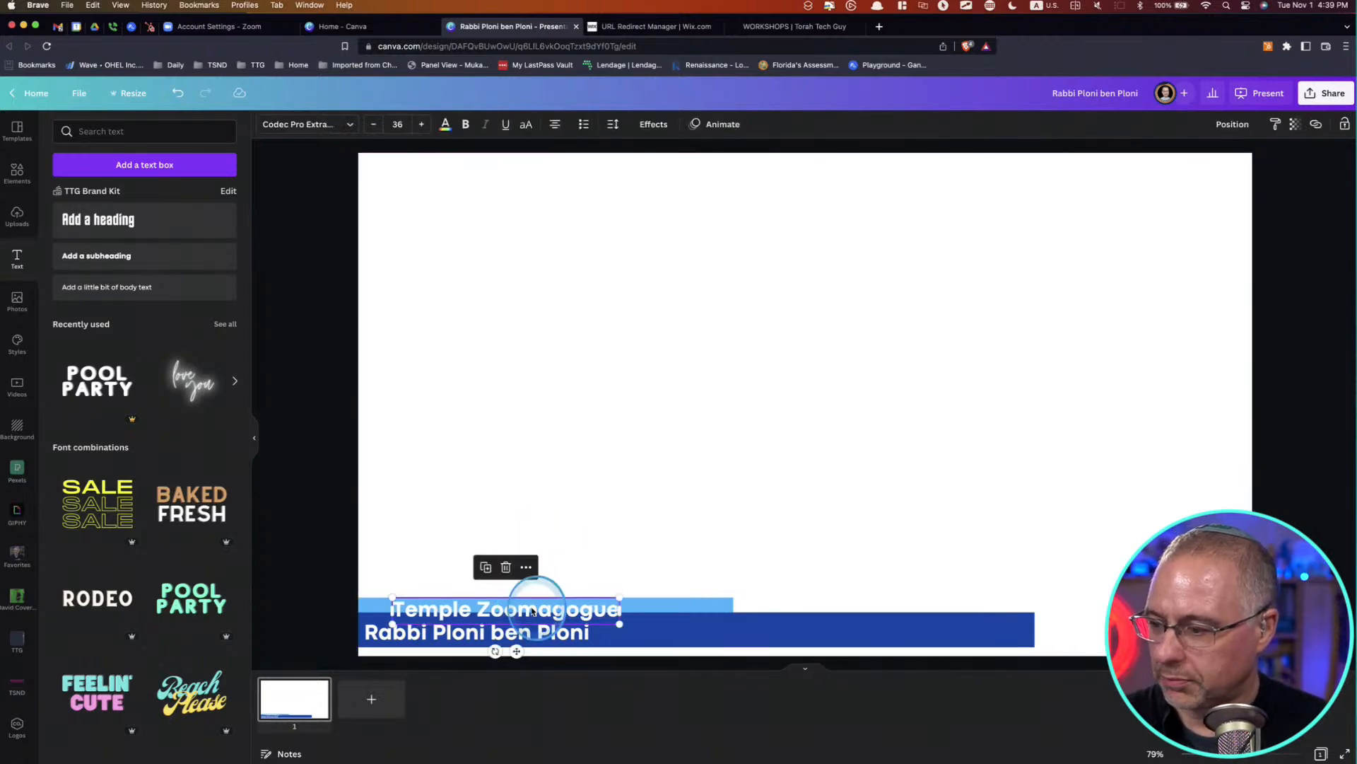
left_click(397, 124)
type("24")
key("Return")
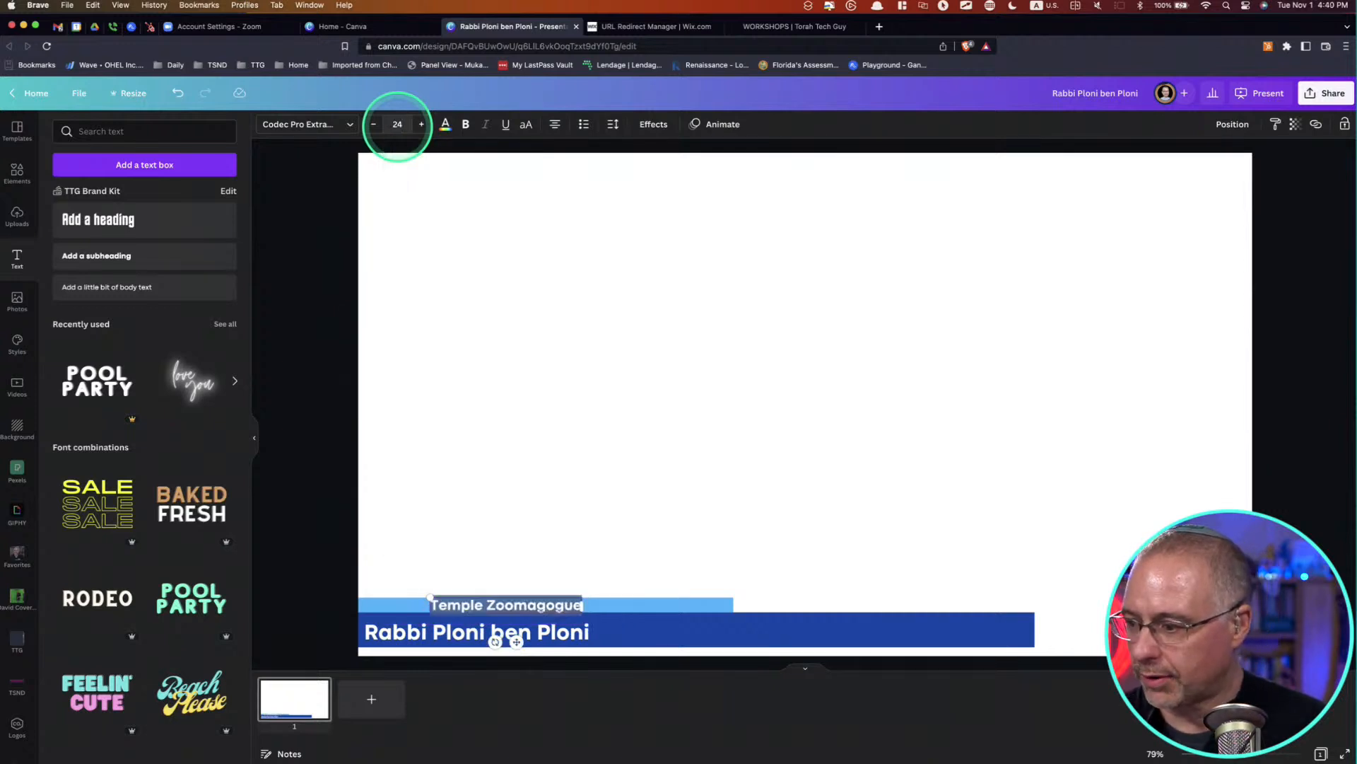
left_click(624, 476)
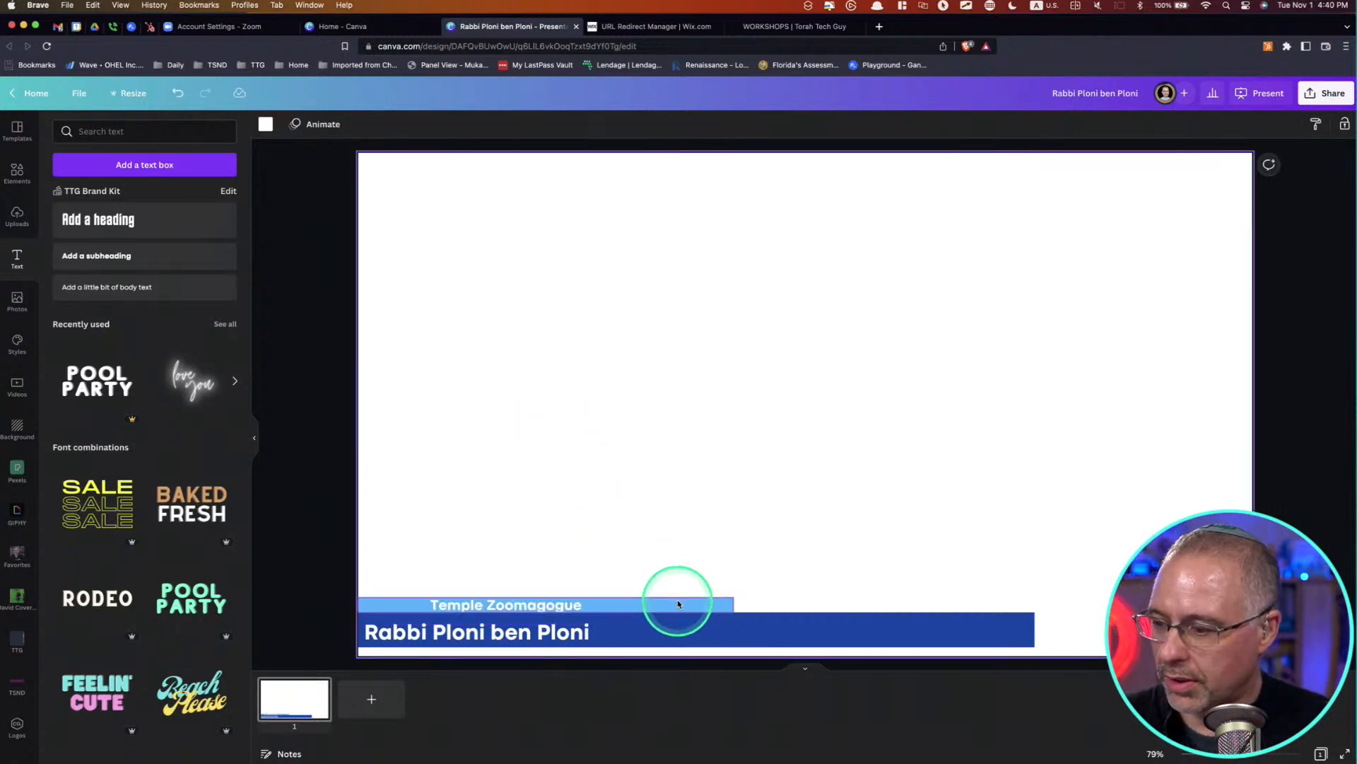
- Move the dark blue bar together with its name text so they sit directly above the light blue bar
left_click(667, 631)
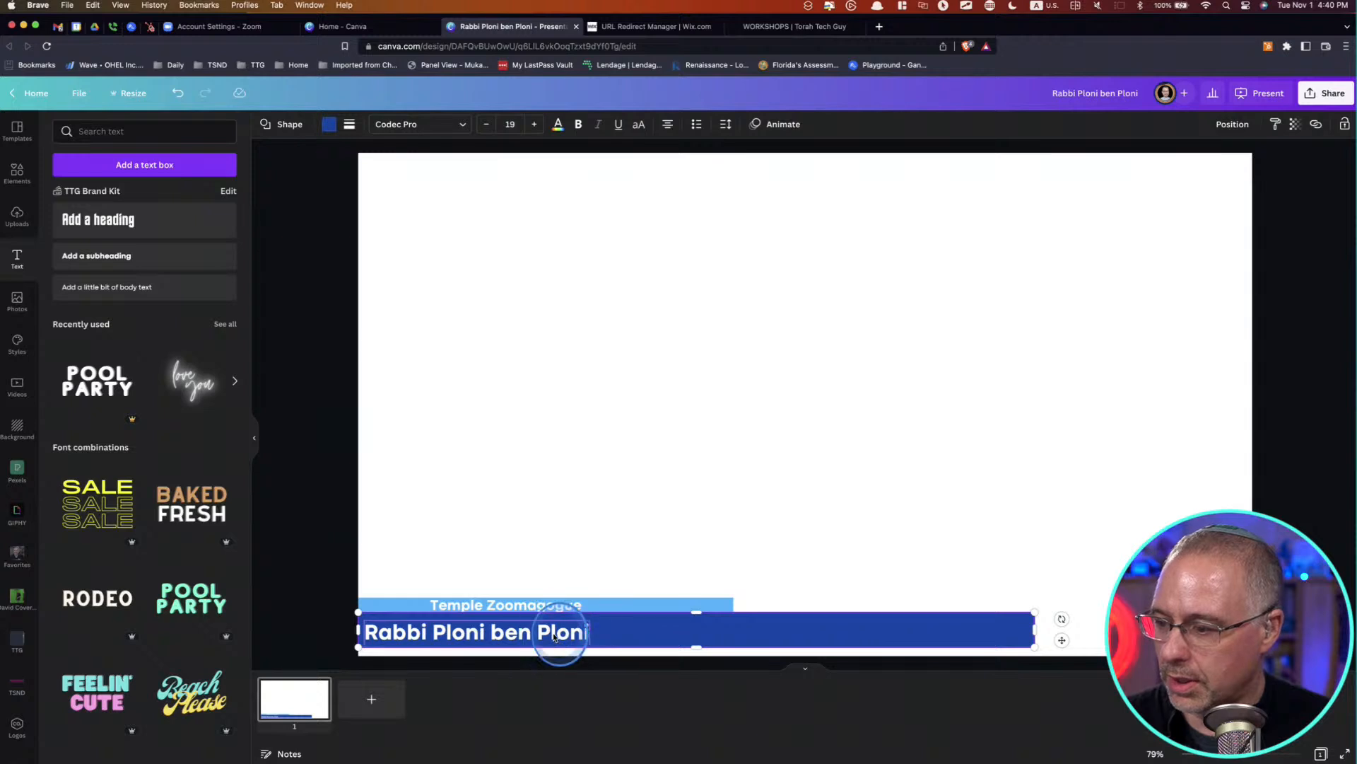
left_click_drag(631, 639, 634, 589)
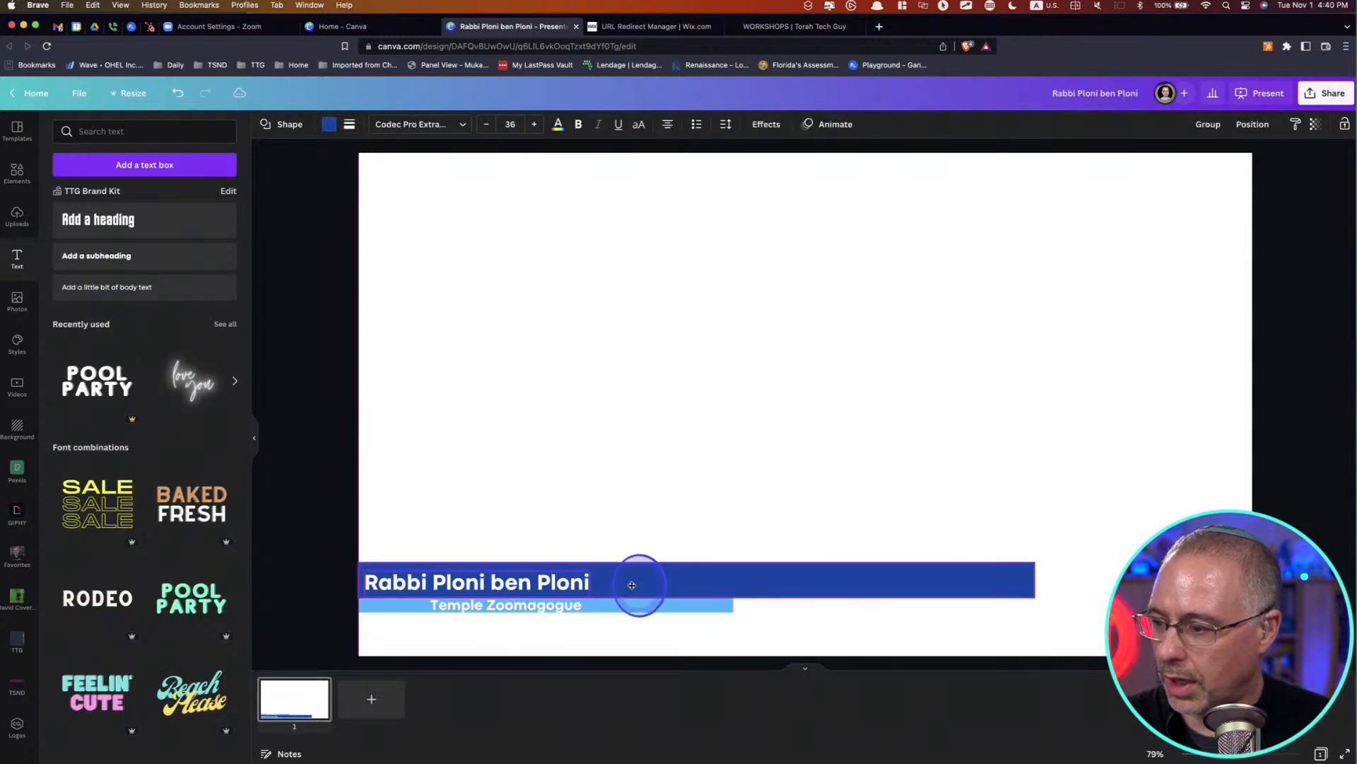
left_click(625, 638)
- Align the "Temple Zoomagogue" text with the name's left edge and make the light blue bar slightly taller to fit it
left_click(509, 608)
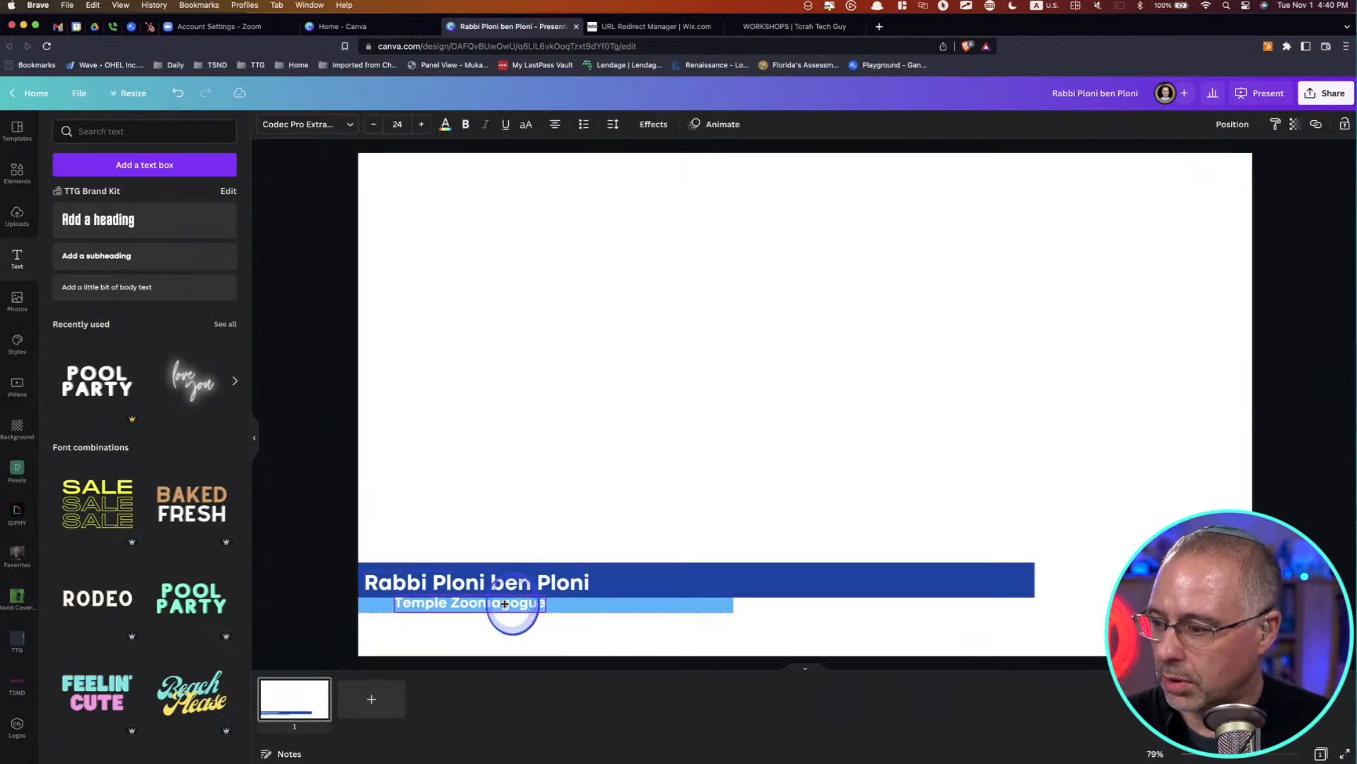
left_click(566, 639)
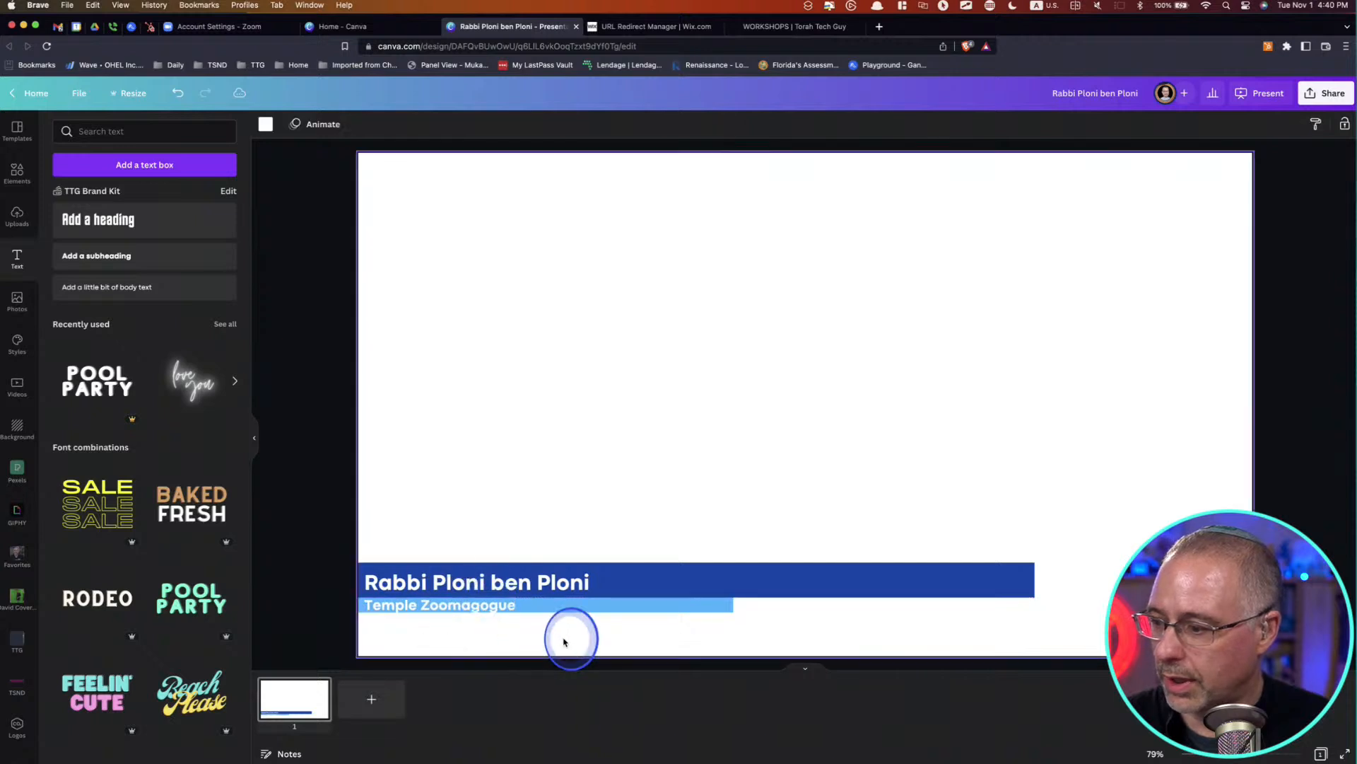
left_click(555, 608)
left_click_drag(544, 613, 548, 619)
left_click(495, 609)
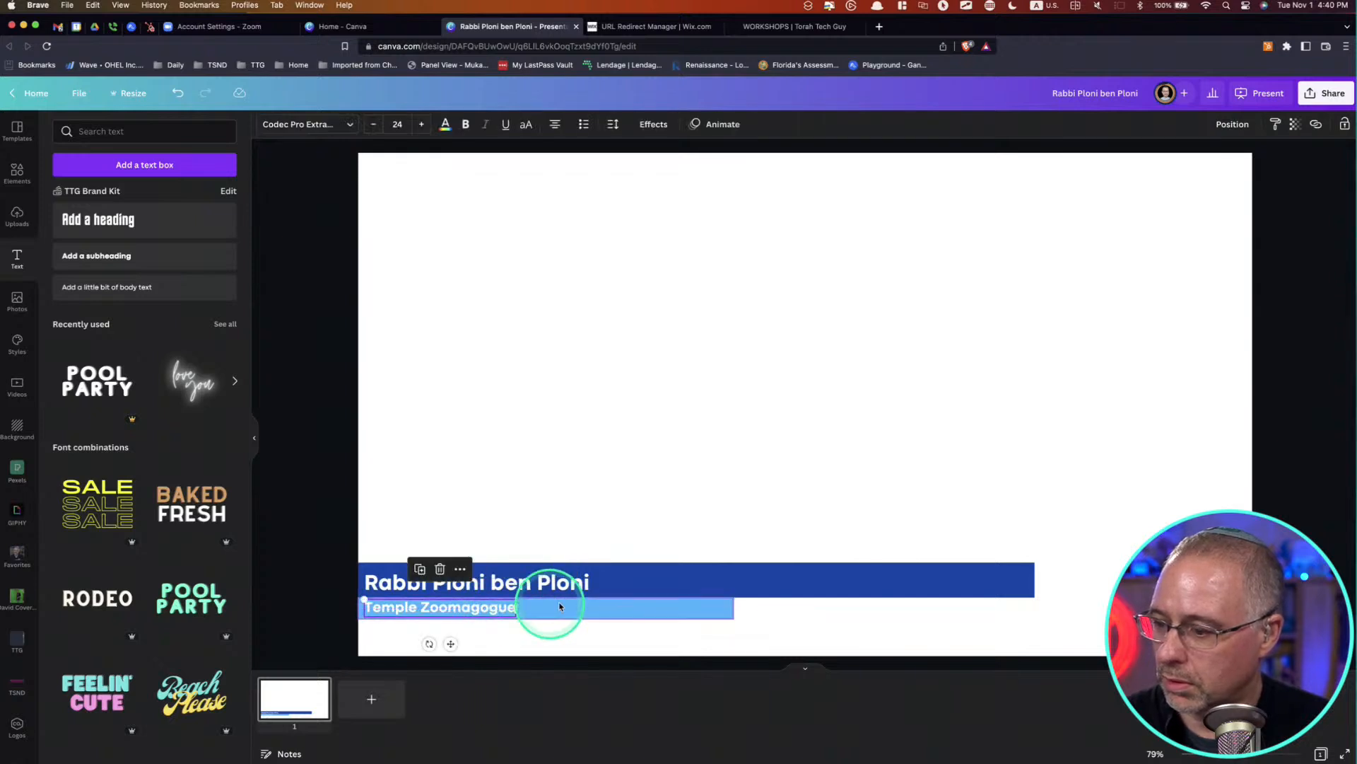
- Move both bars and their texts together down, leaving a small gap above the page's bottom edge
left_click(915, 589)
left_click_drag(942, 494, 507, 620)
left_click(579, 533)
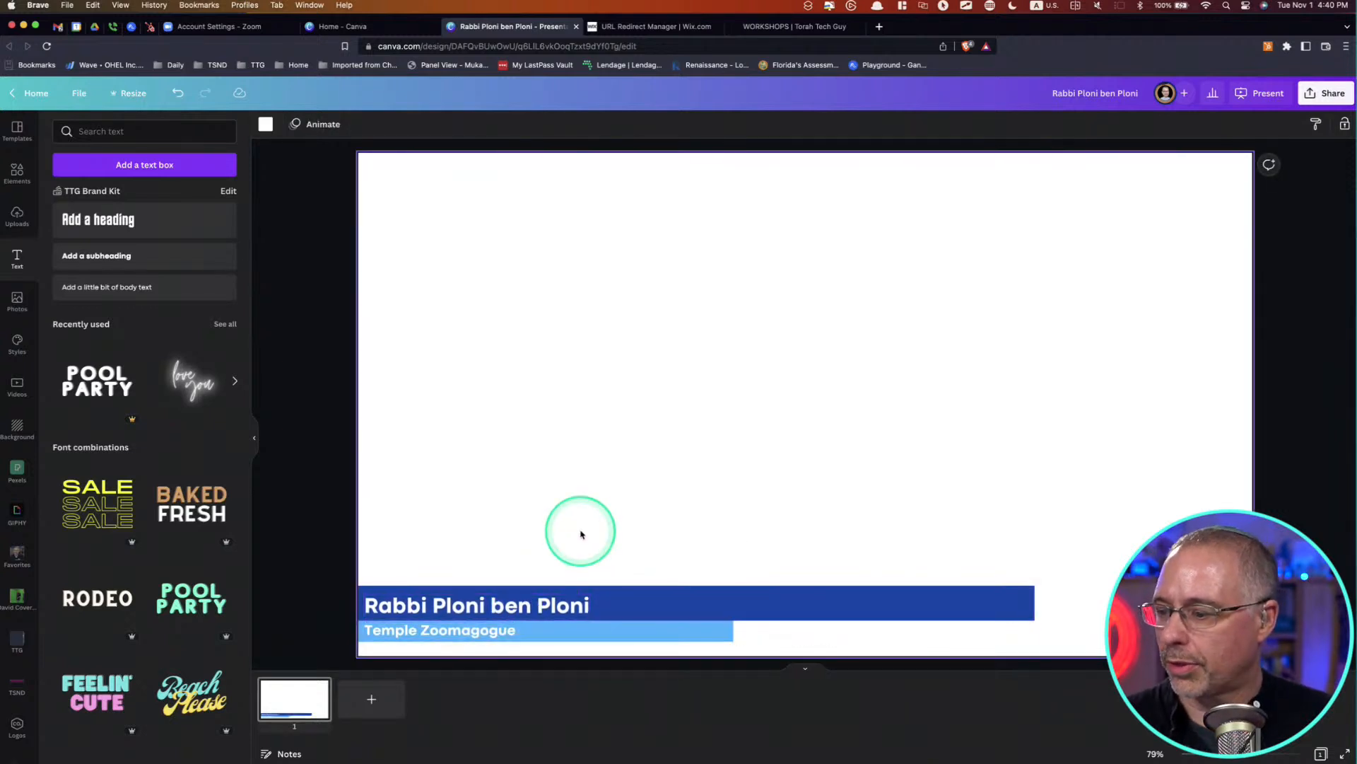
- Shorten the dark blue bar to end just past the light blue one, and shift the whole graphic slightly in from the page's left edge
left_click(1026, 601)
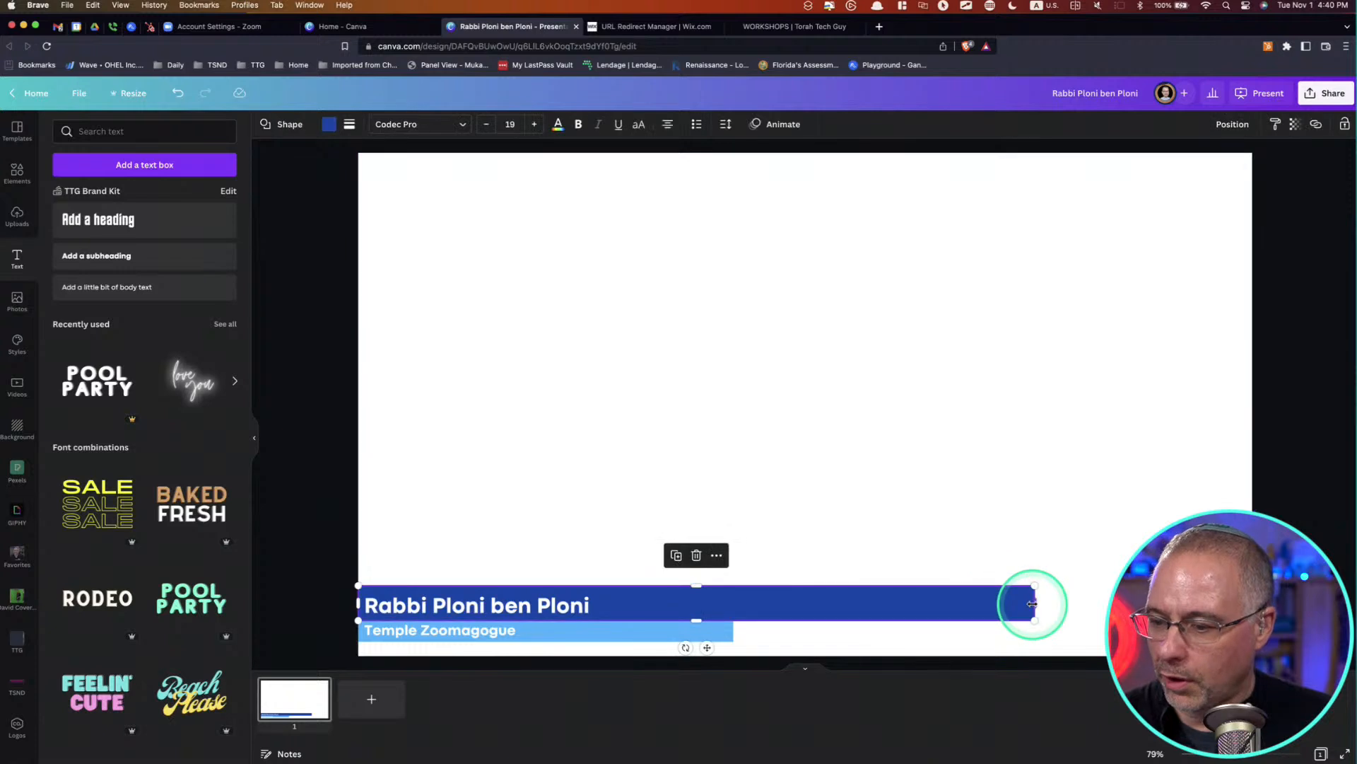
left_click_drag(1035, 603, 748, 617)
left_click(734, 541)
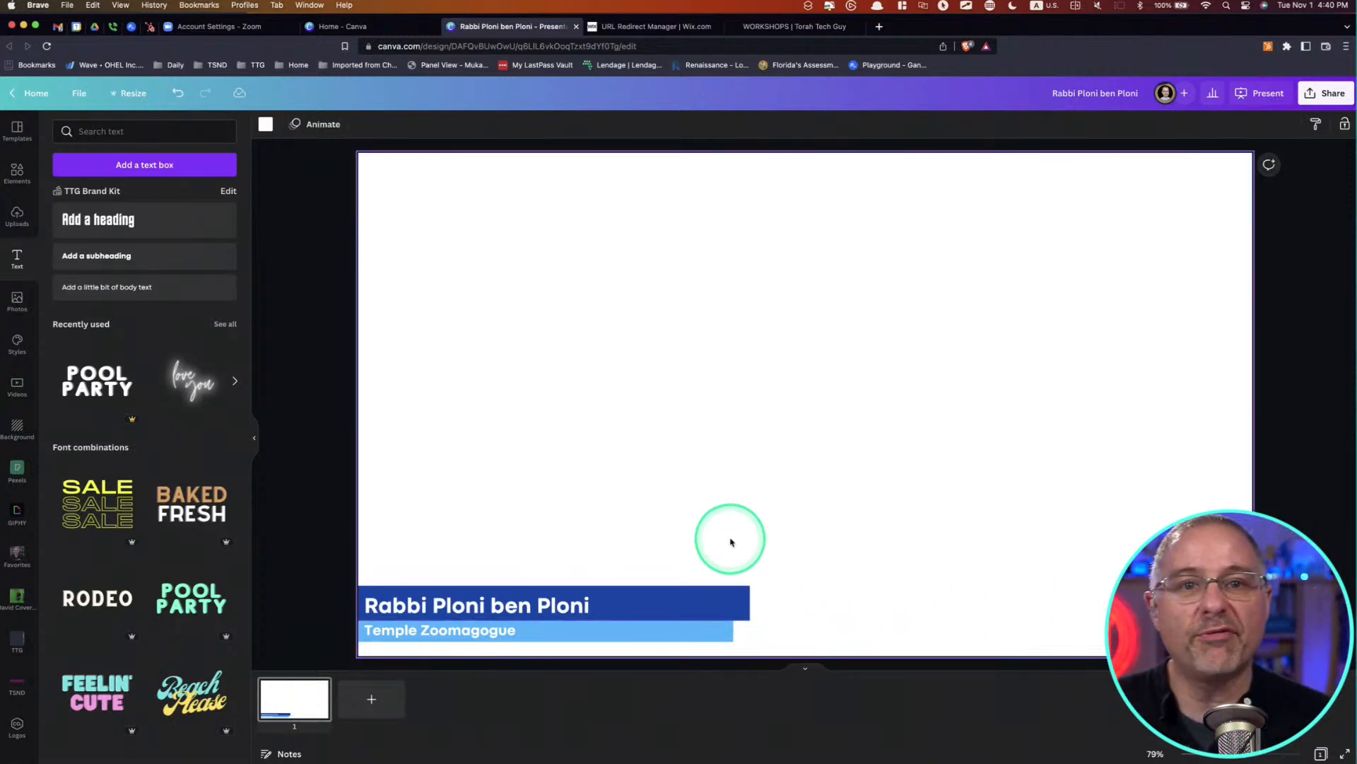
left_click_drag(324, 530, 546, 626)
left_click(663, 528)
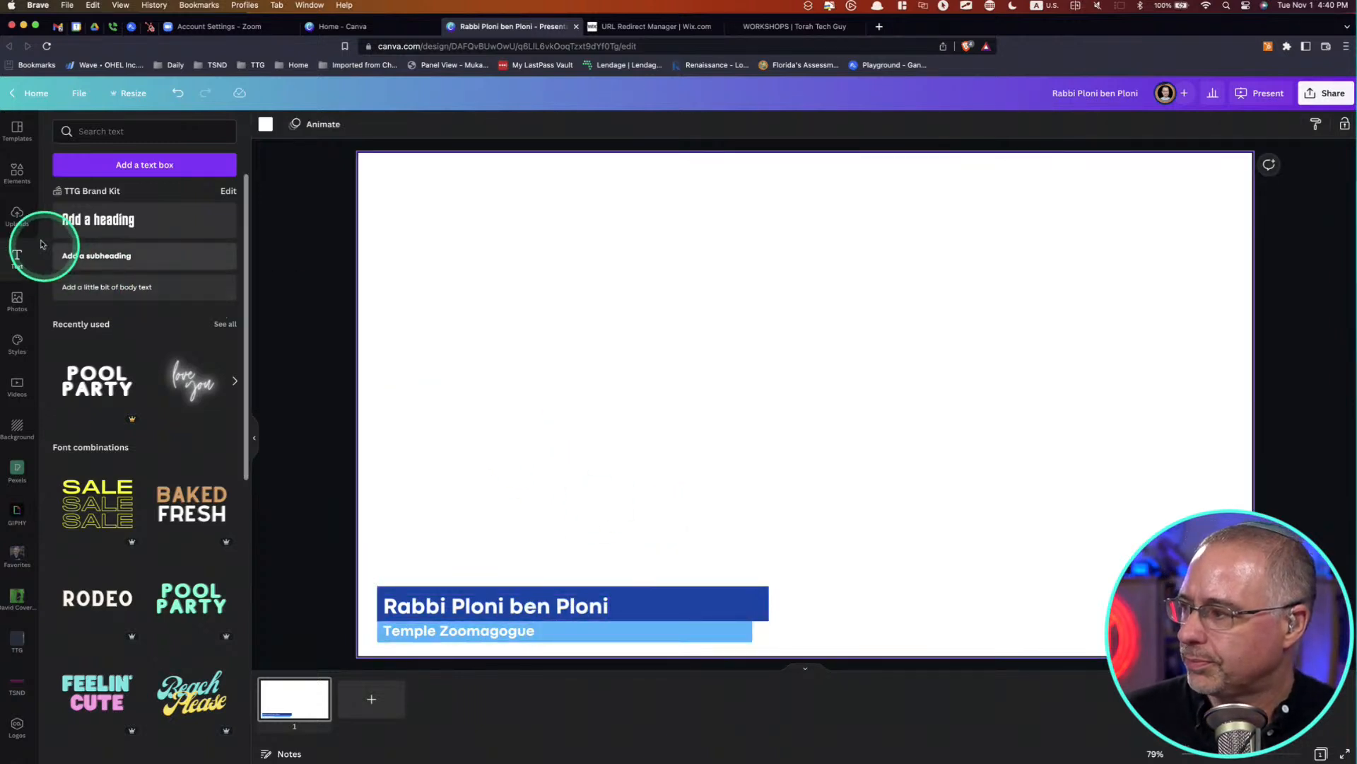
- Add a circle shape, shrink it to about half its size and fill it with white
left_click(16, 173)
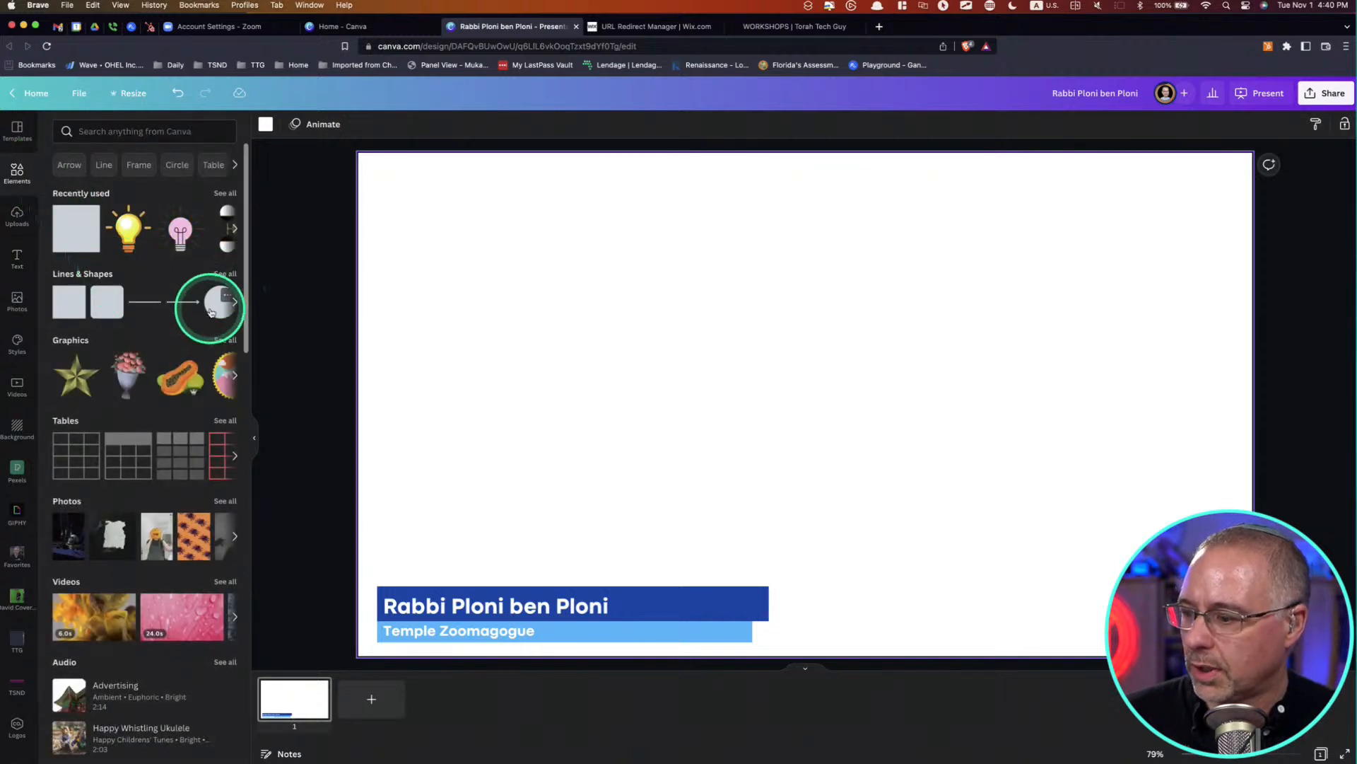
left_click(210, 312)
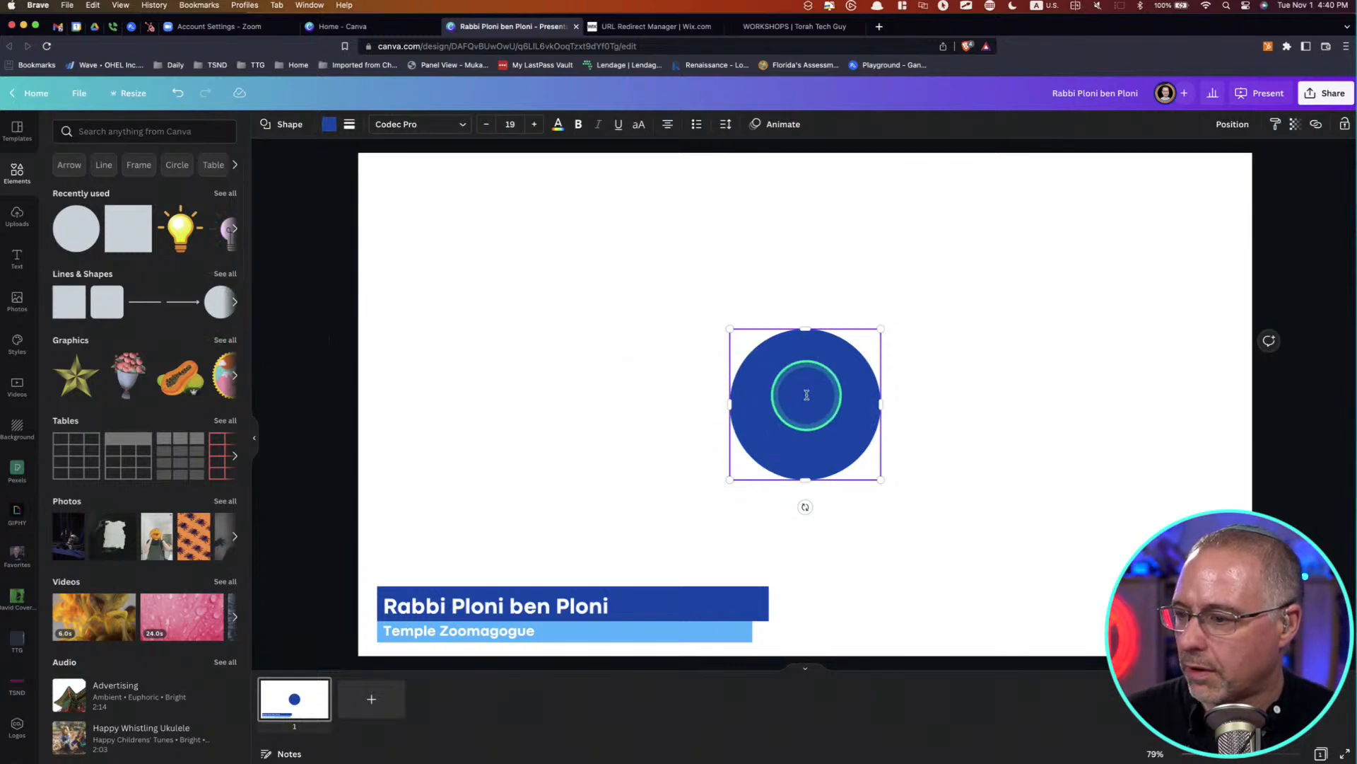
left_click_drag(881, 329, 799, 410)
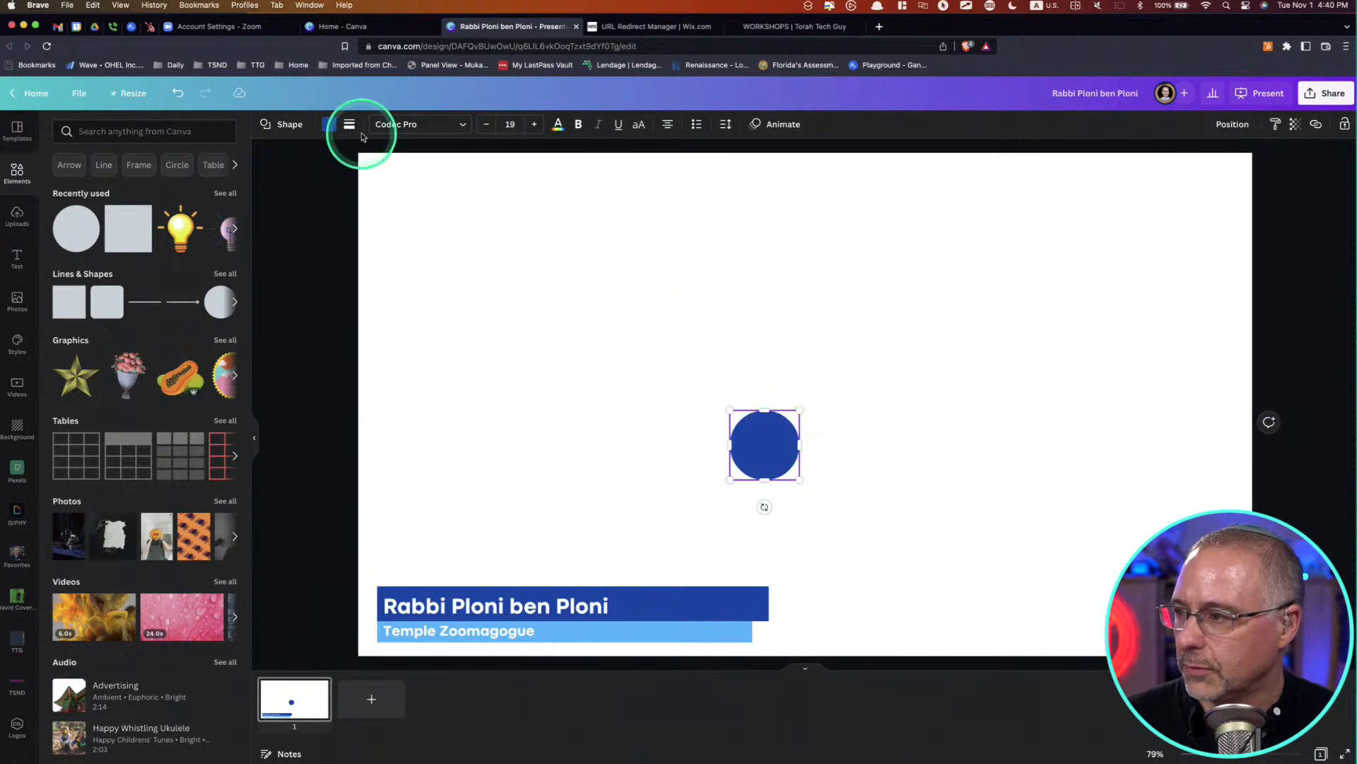
left_click(329, 124)
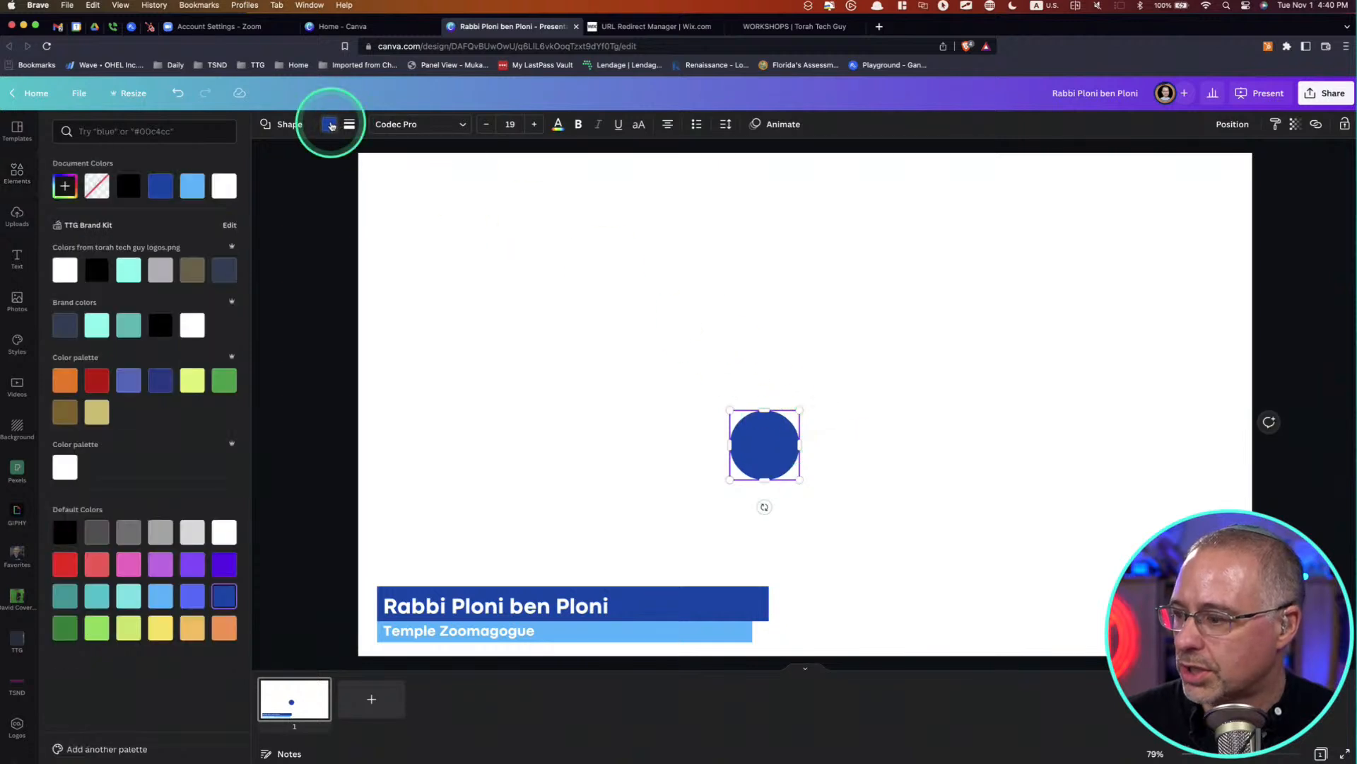
left_click(220, 186)
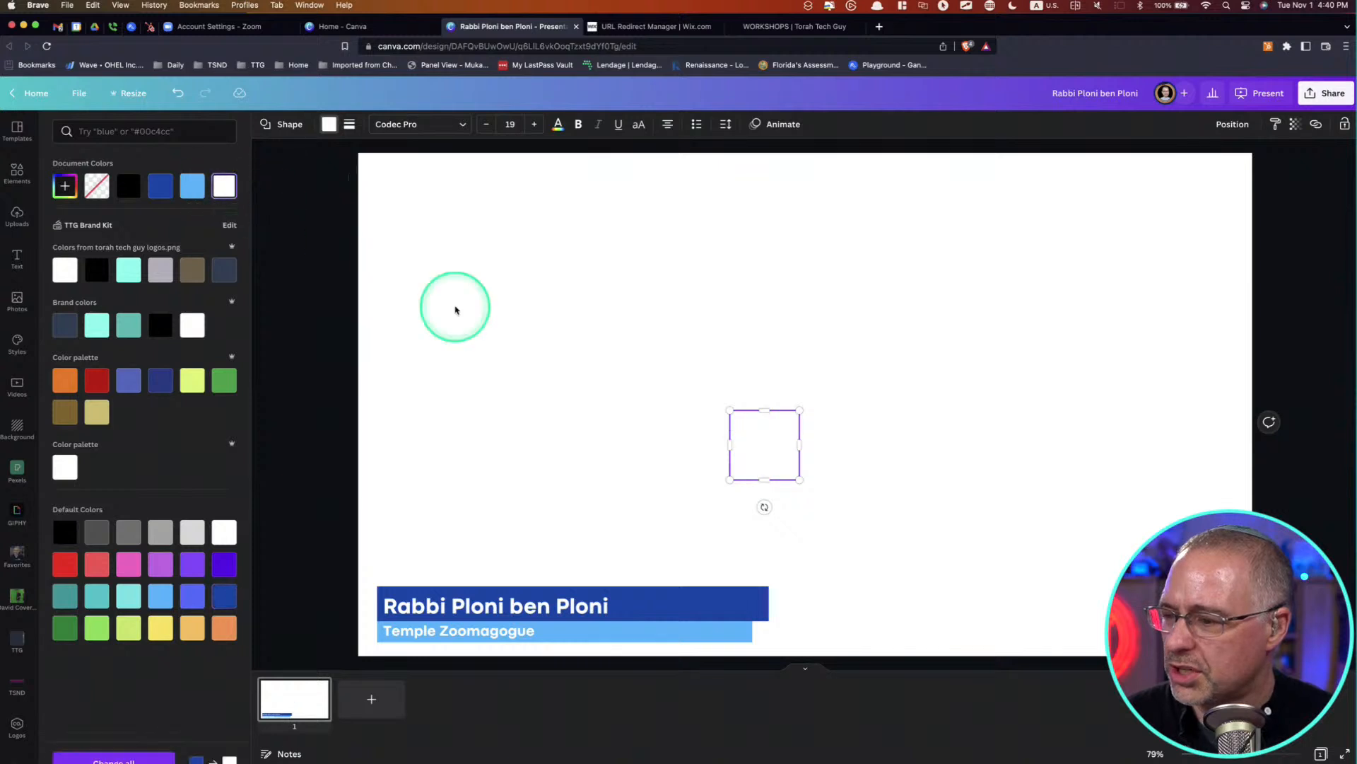
- Place the white circle at the left end of the blue bars, partly off the page, and send it to the back
left_click(800, 435)
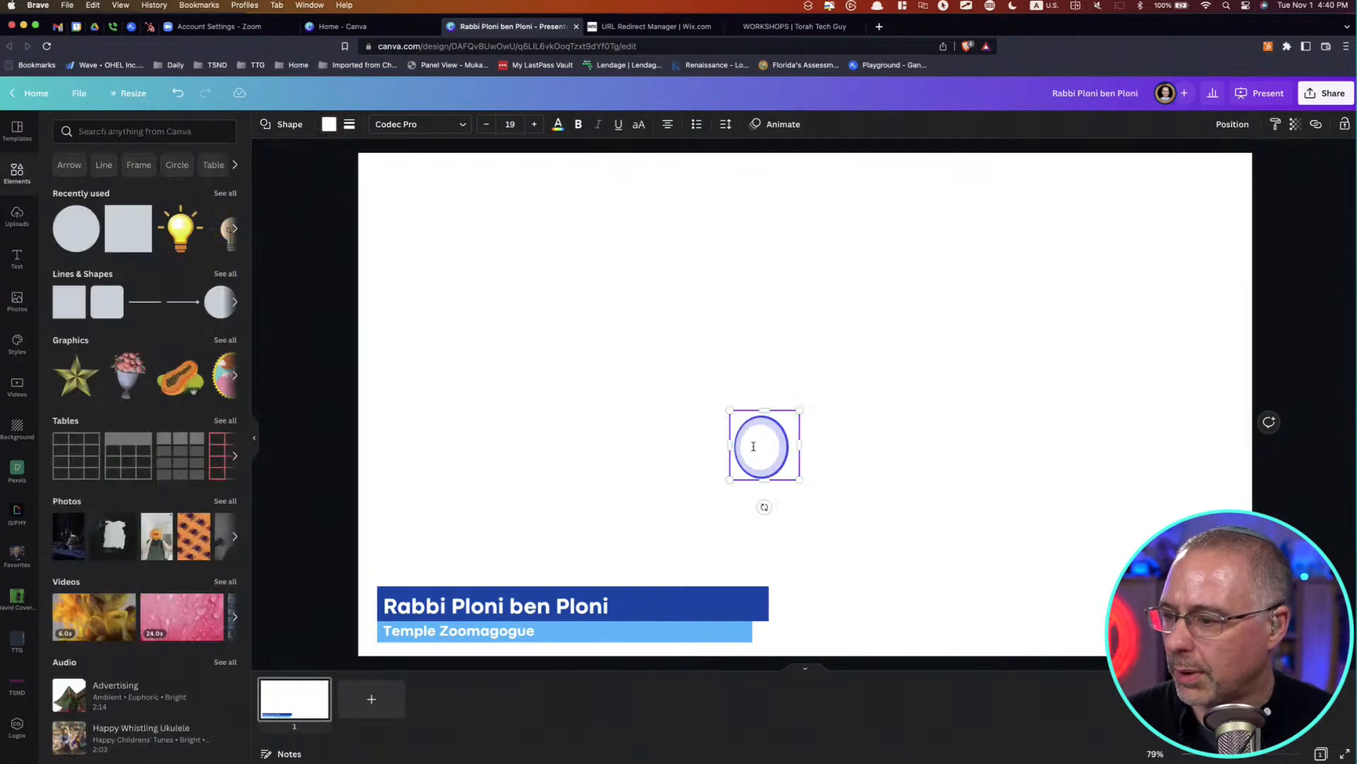
left_click_drag(754, 447, 358, 614)
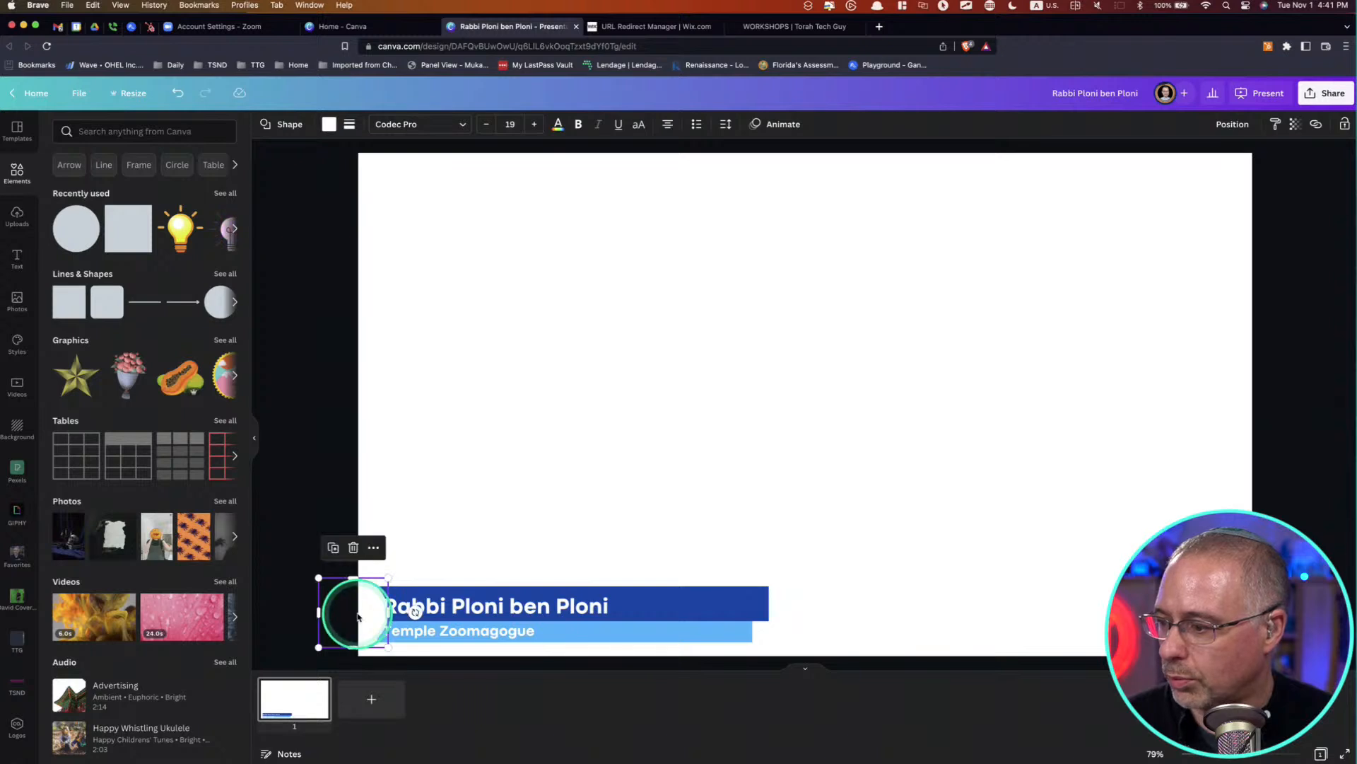
right_click(358, 616)
left_click(494, 485)
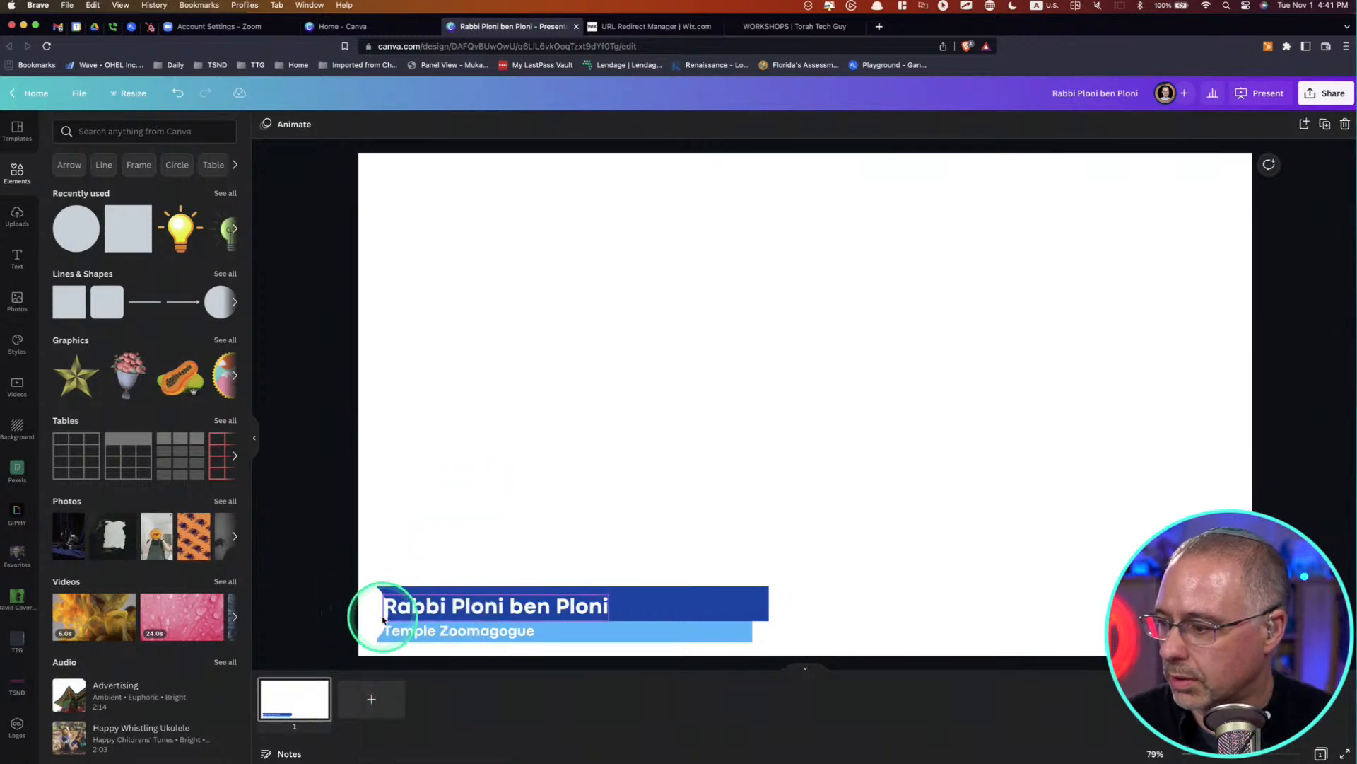
left_click(370, 625)
right_click(371, 625)
left_click(417, 615)
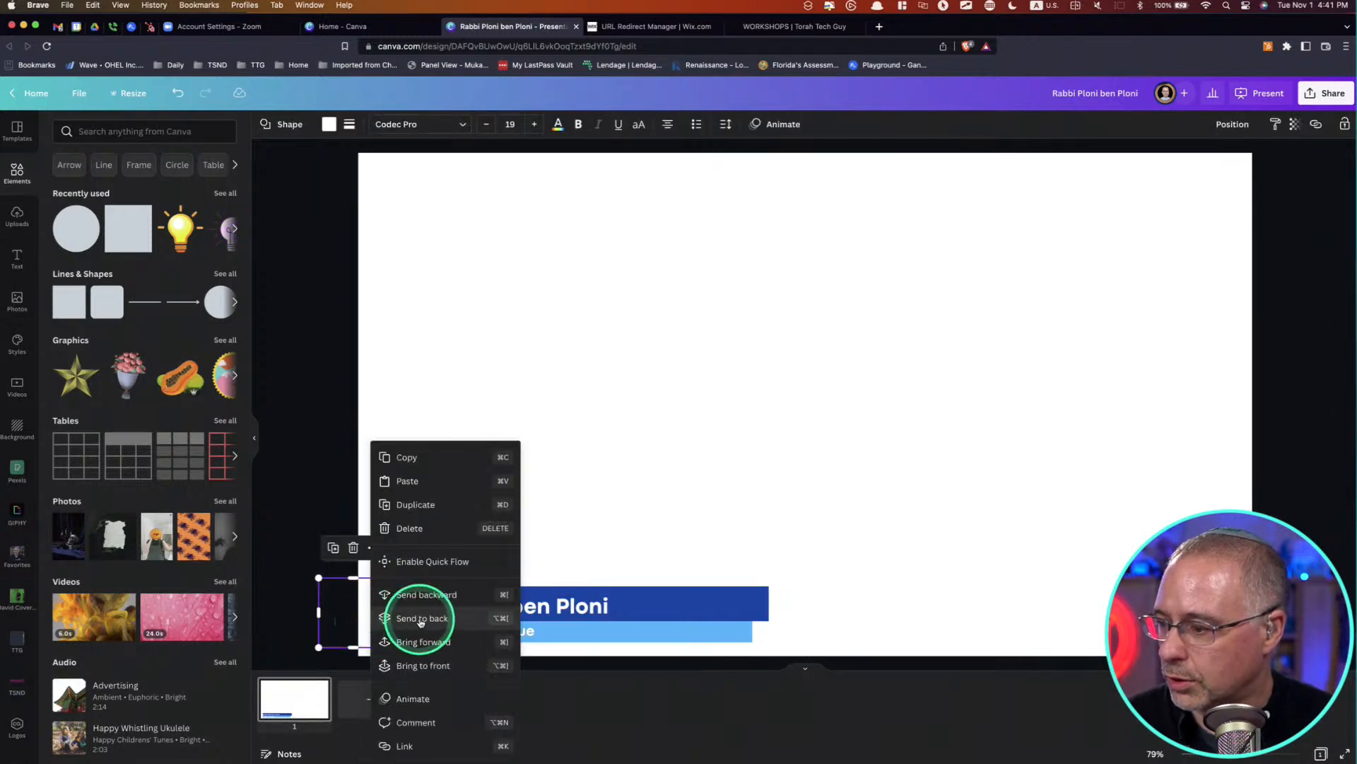
left_click(778, 452)
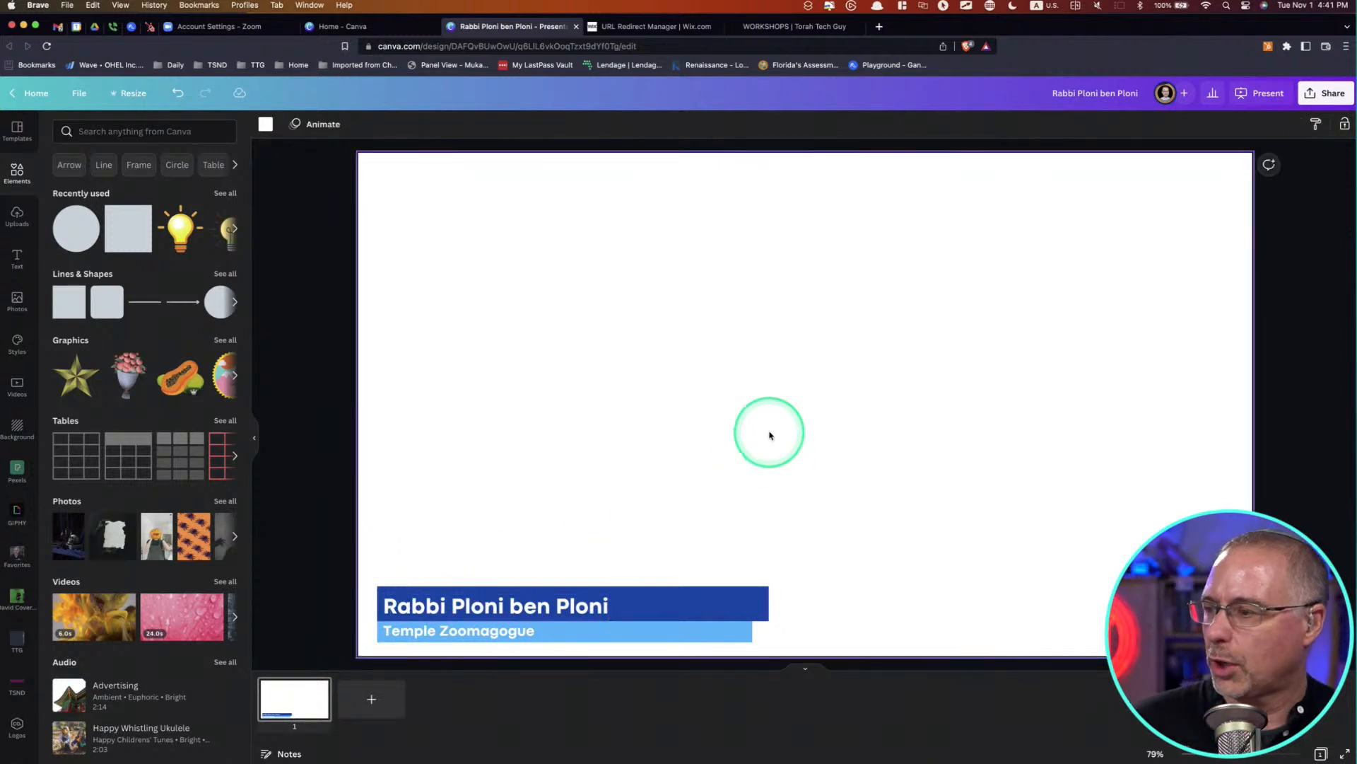
- Give the page a brown background, then enlarge the white circle and center it vertically behind the bars' left end
left_click(266, 124)
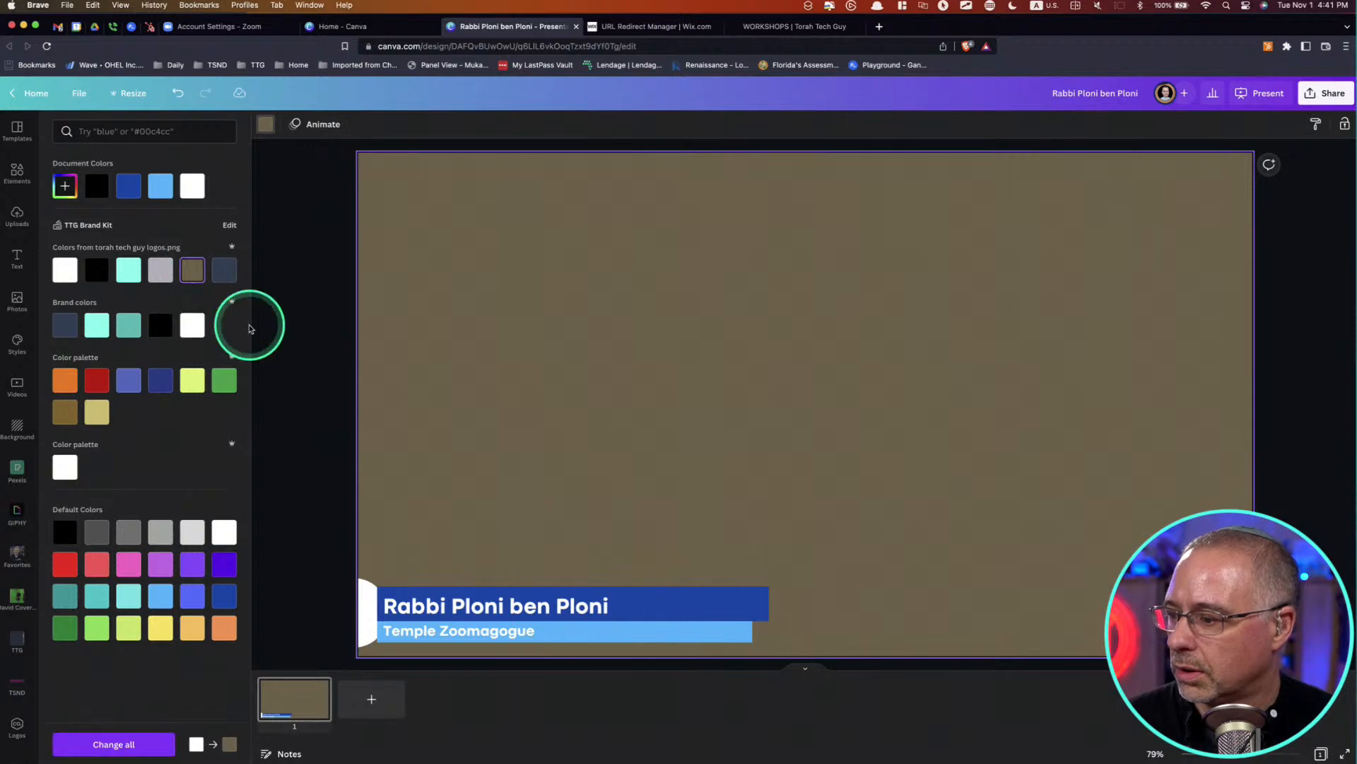
left_click_drag(362, 612, 383, 584)
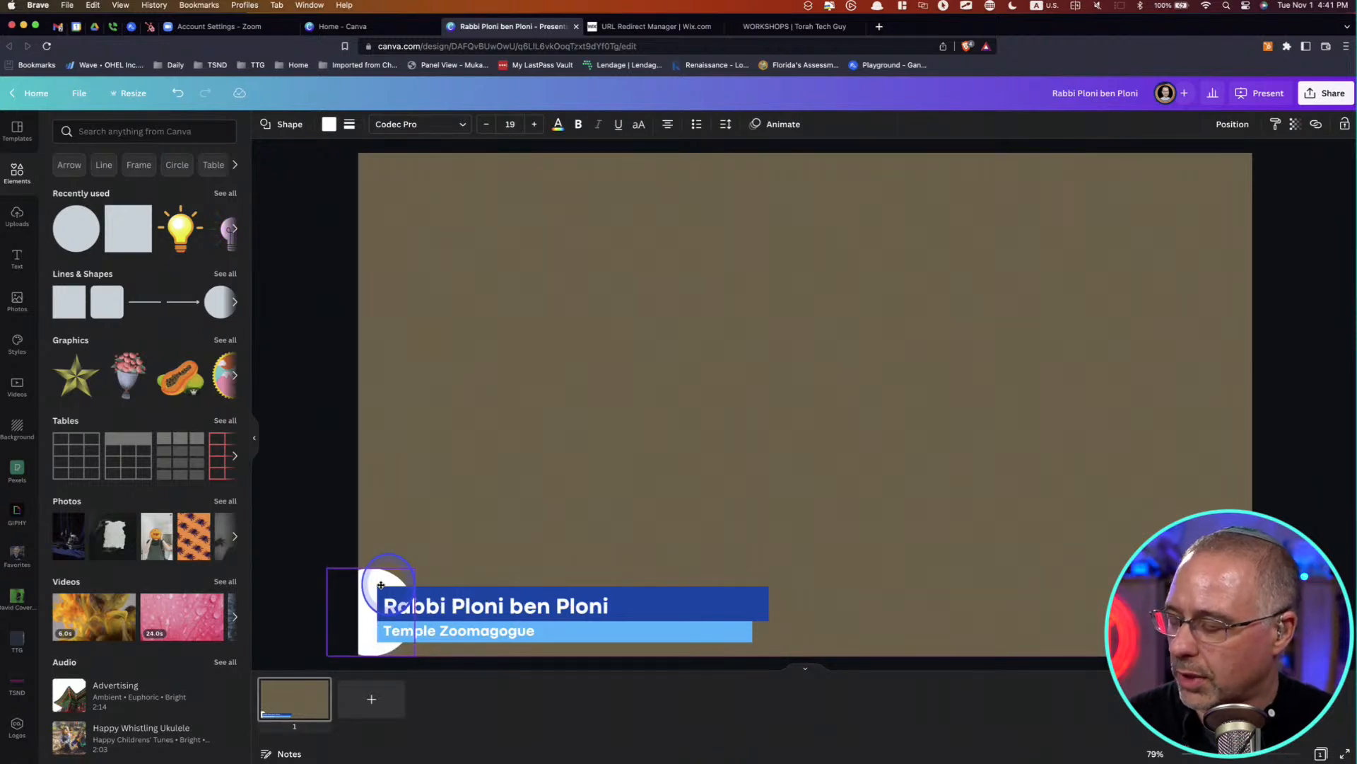
left_click(465, 468)
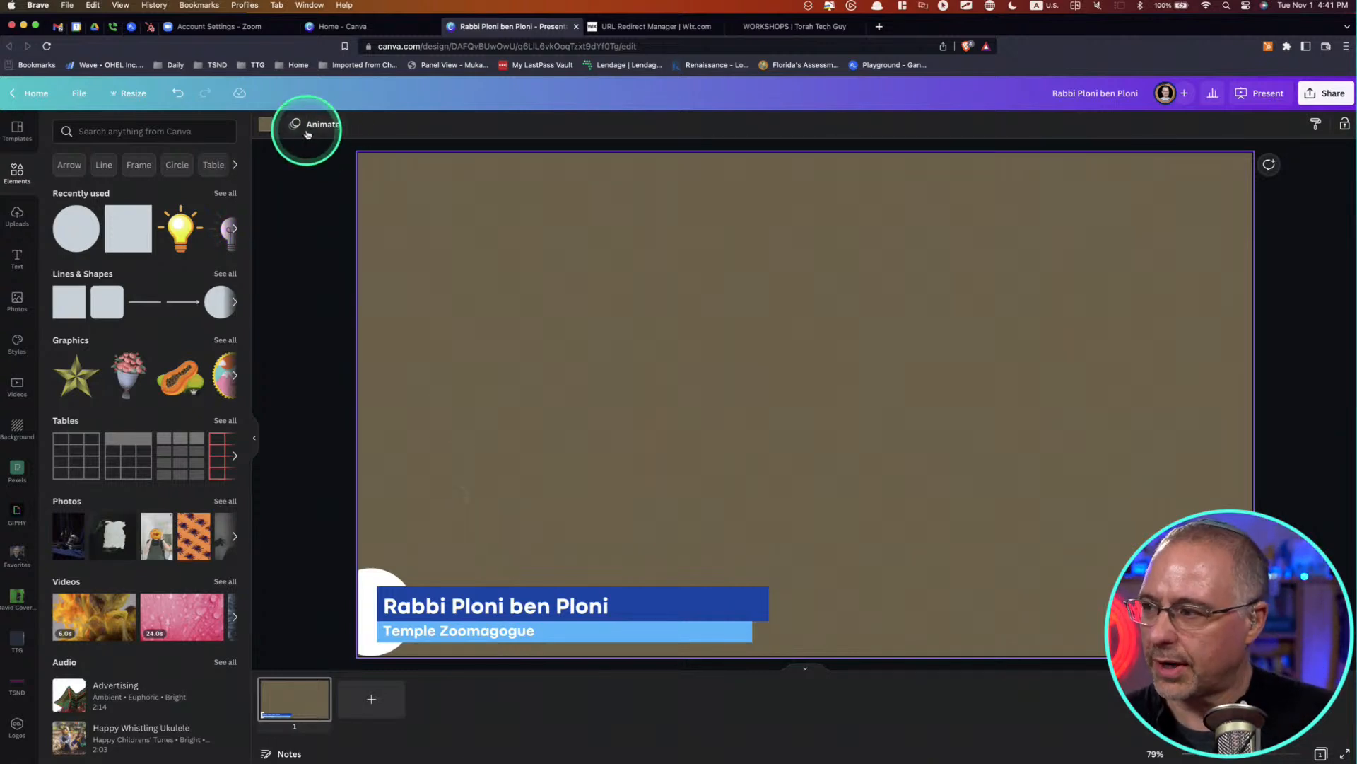
- Set the page's background color to white
left_click(264, 127)
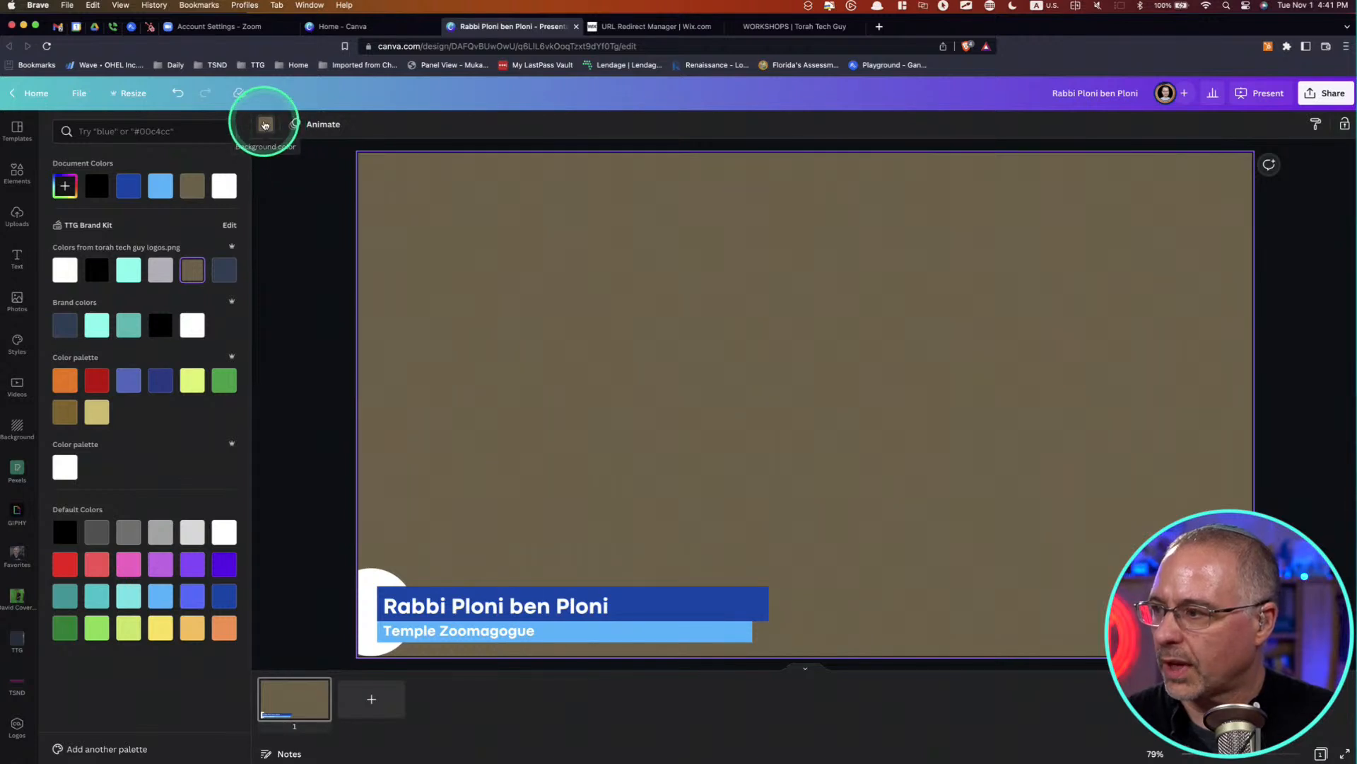
left_click(265, 124)
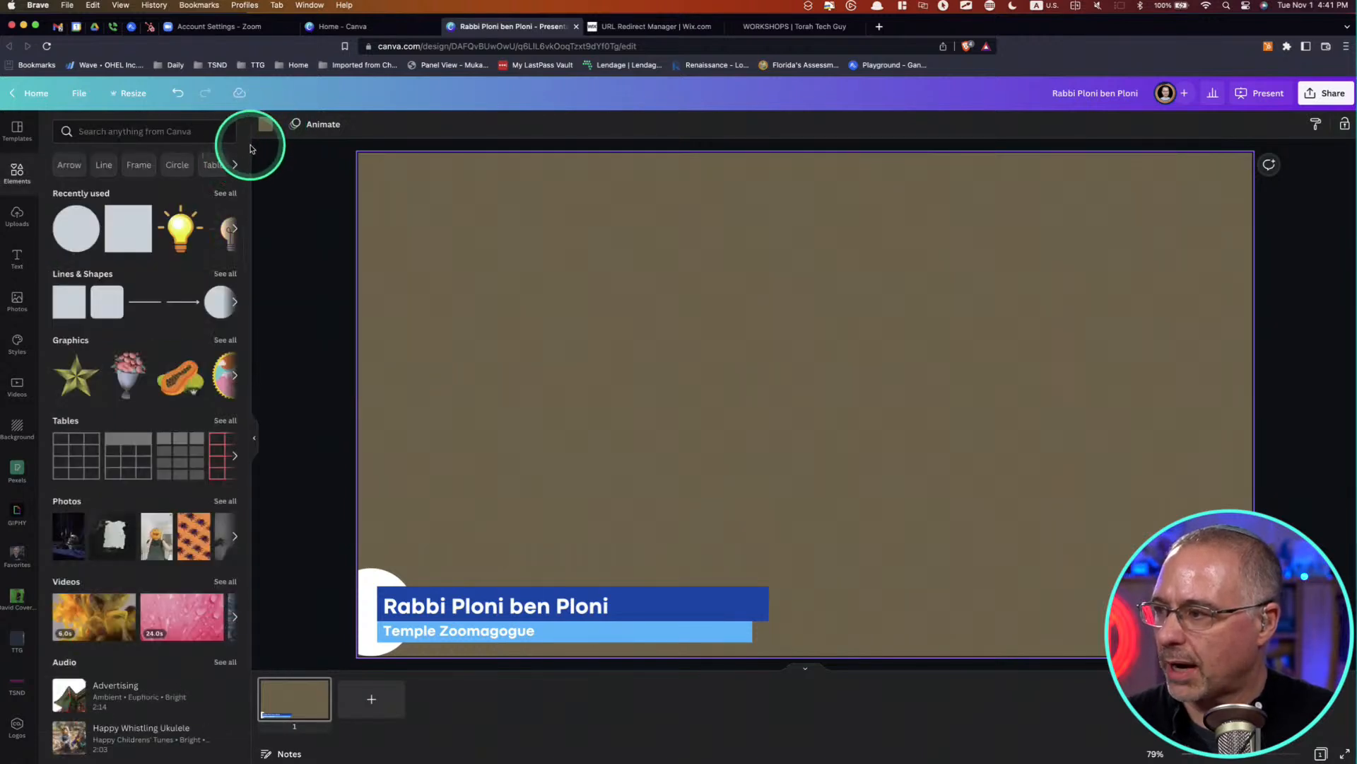
left_click(265, 125)
left_click(224, 186)
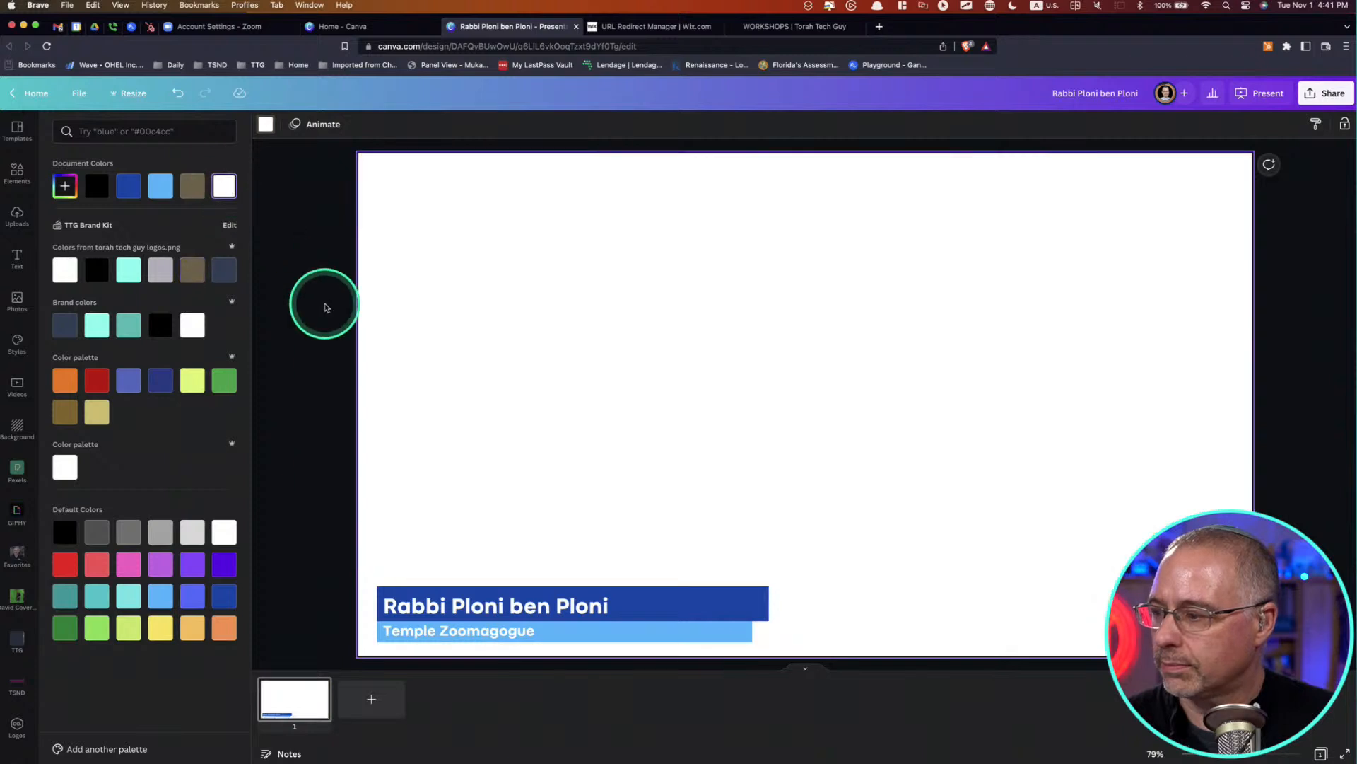
left_click(326, 315)
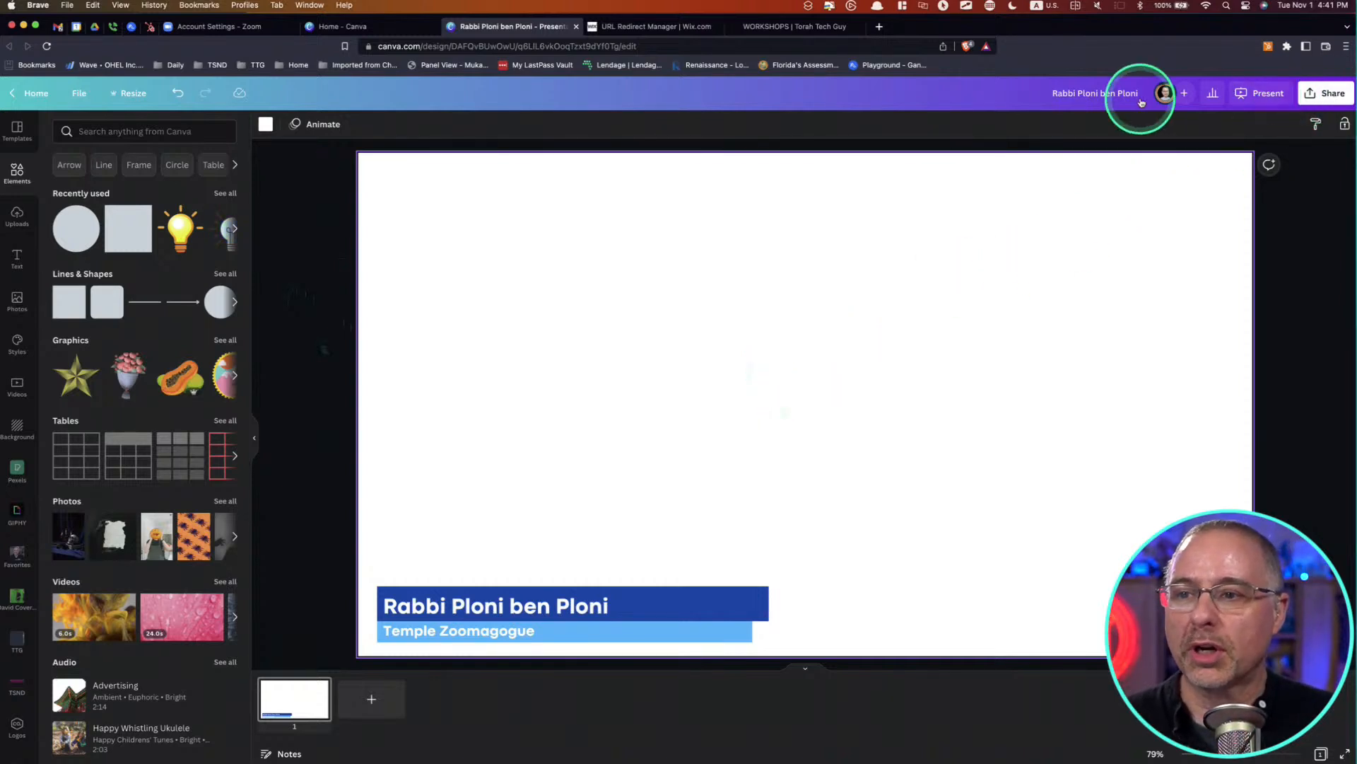
- Download the design as a PNG with a transparent background, saving it in the Downloads folder
left_click(1330, 92)
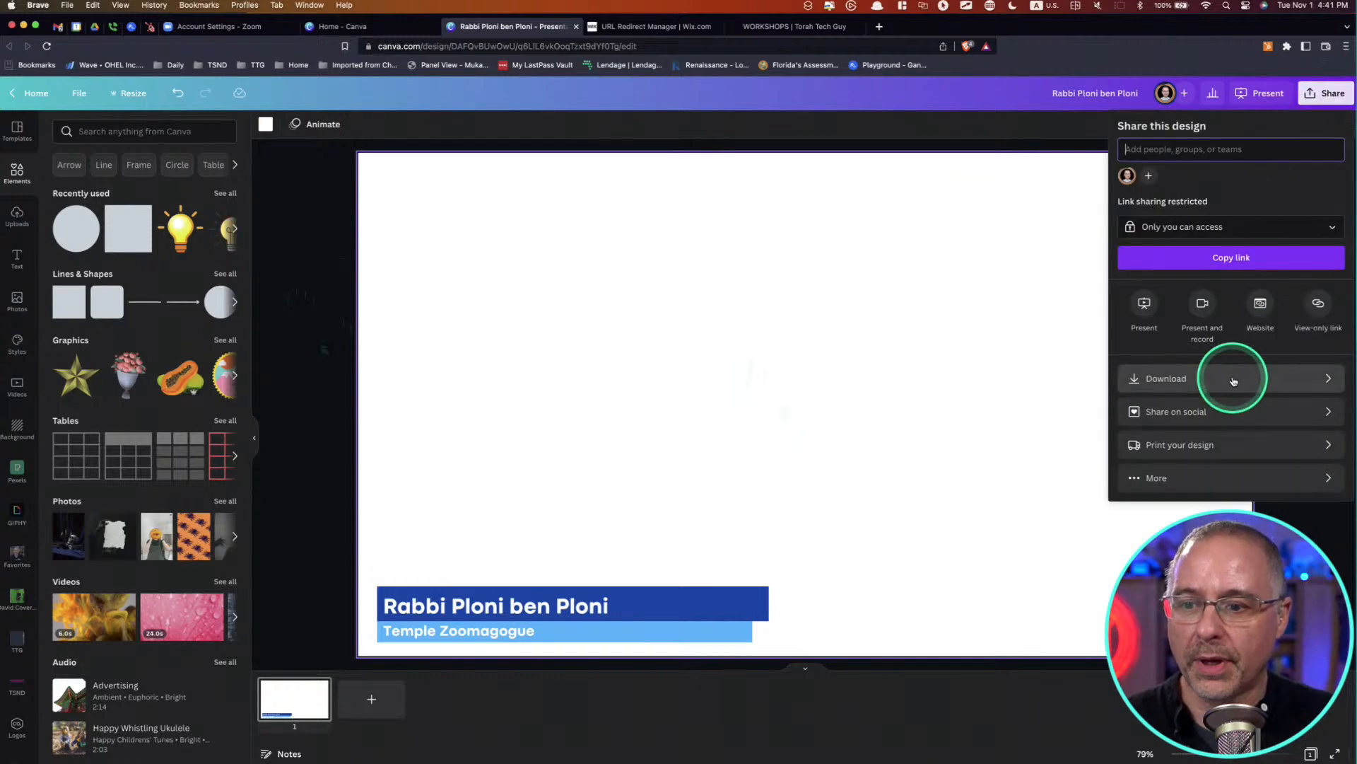
left_click(1230, 377)
left_click(1219, 177)
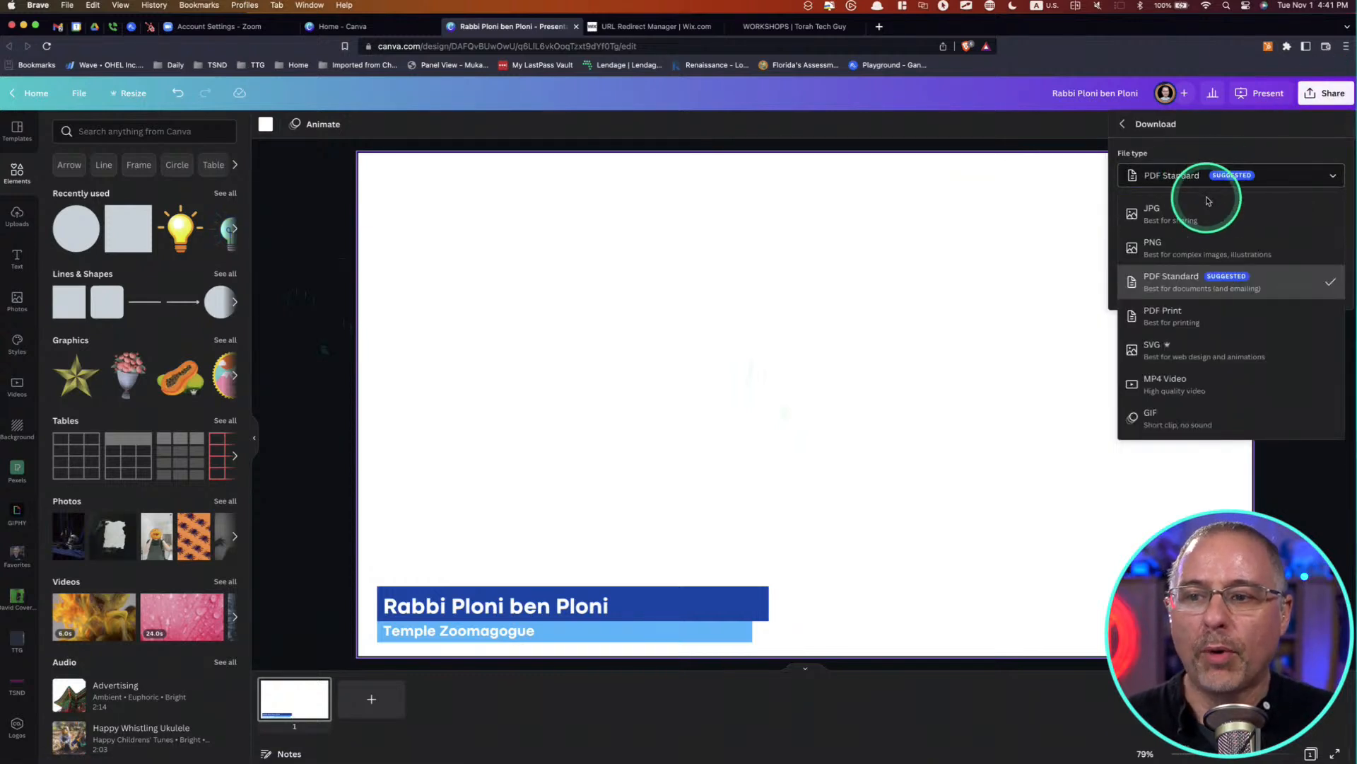
left_click(1153, 250)
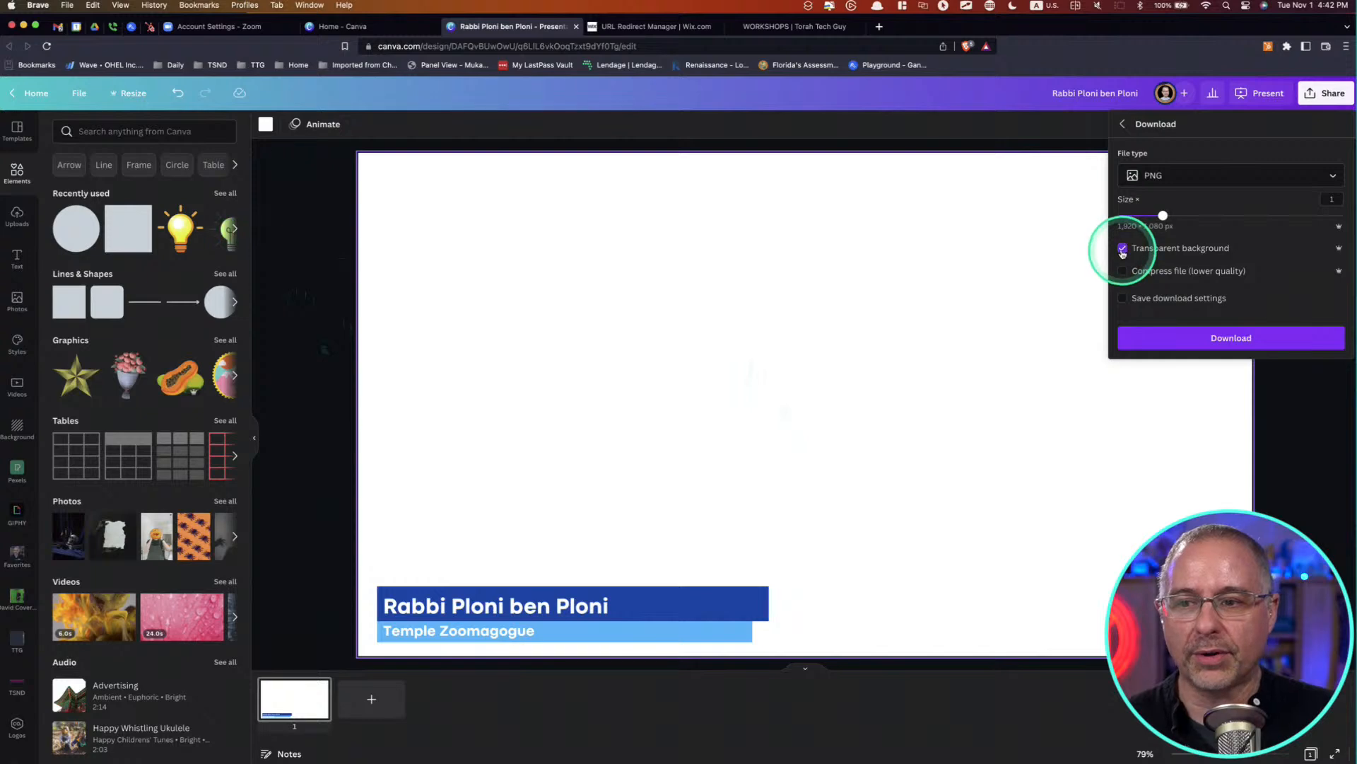
left_click(1234, 338)
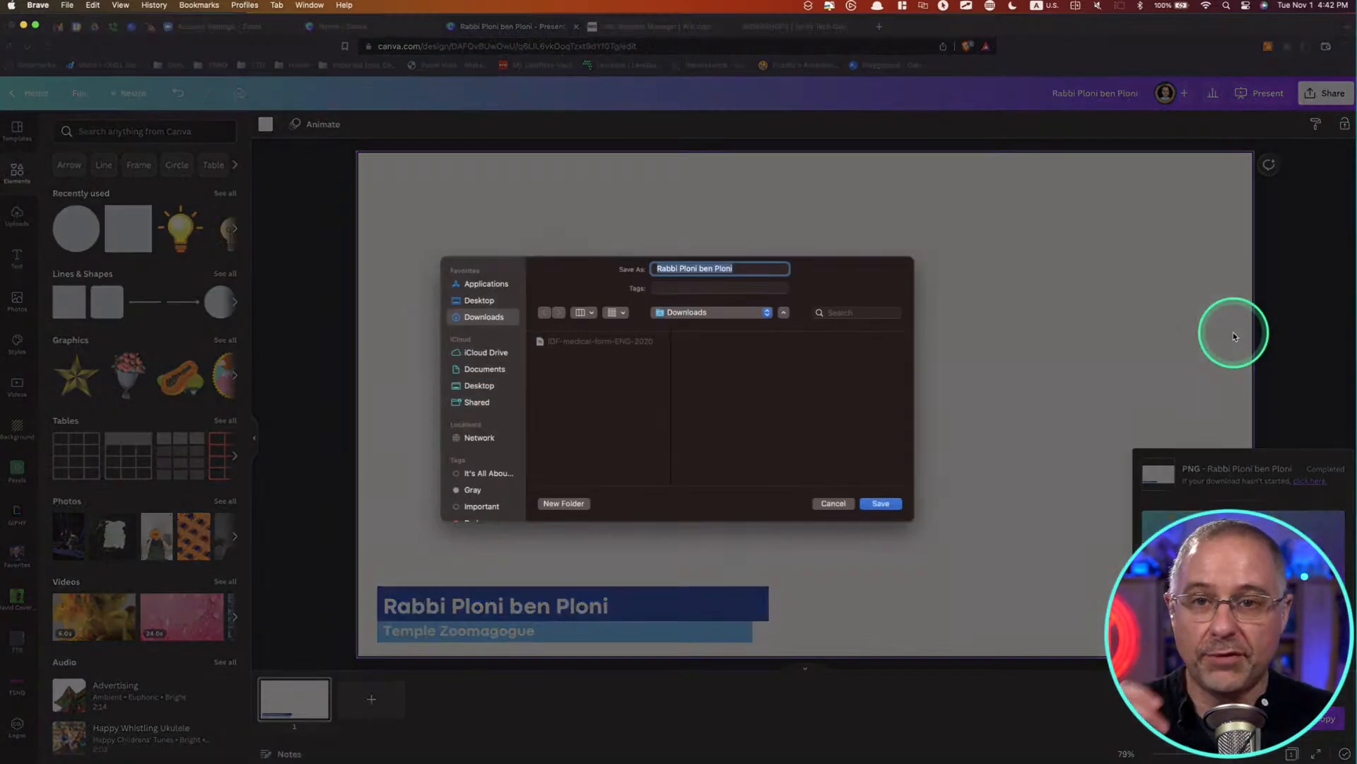
left_click(883, 504)
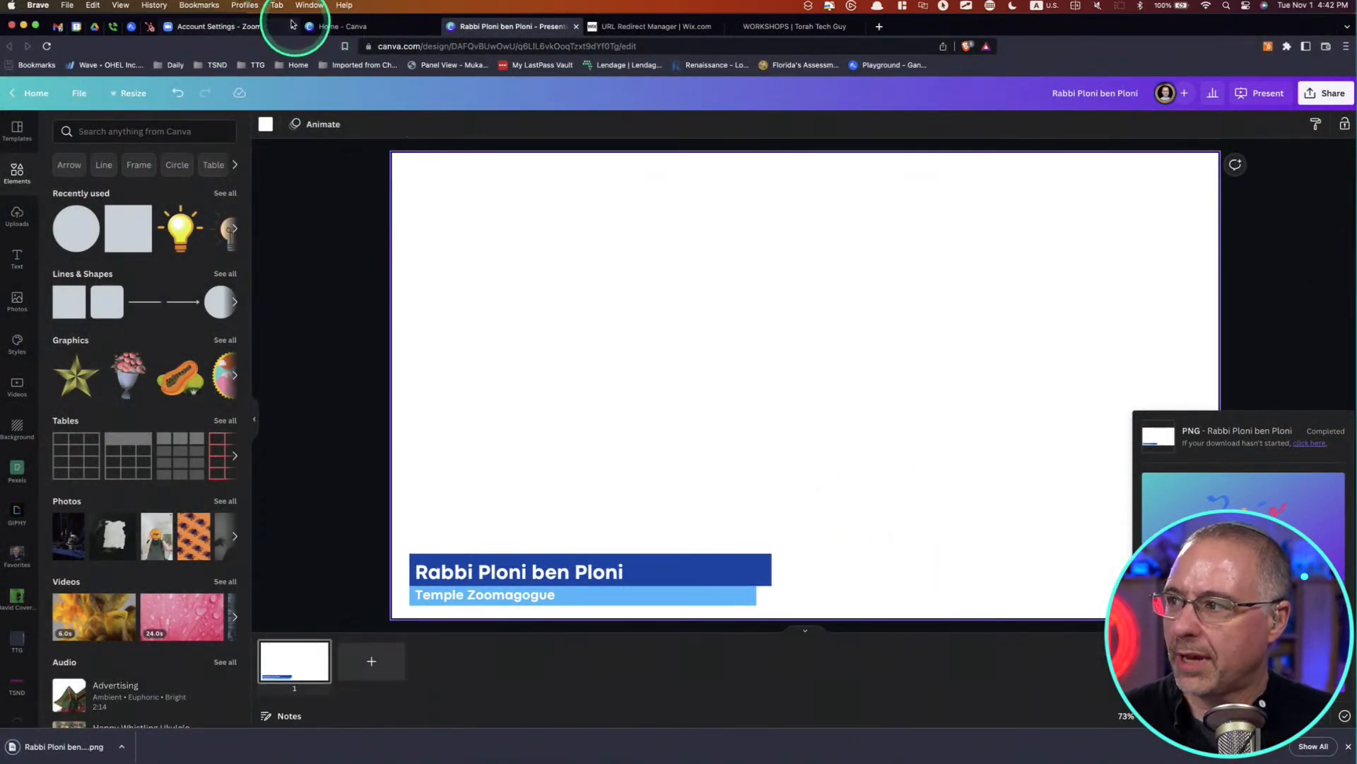
- Switch to the Zoom account settings page with the custom video filters
left_click(241, 27)
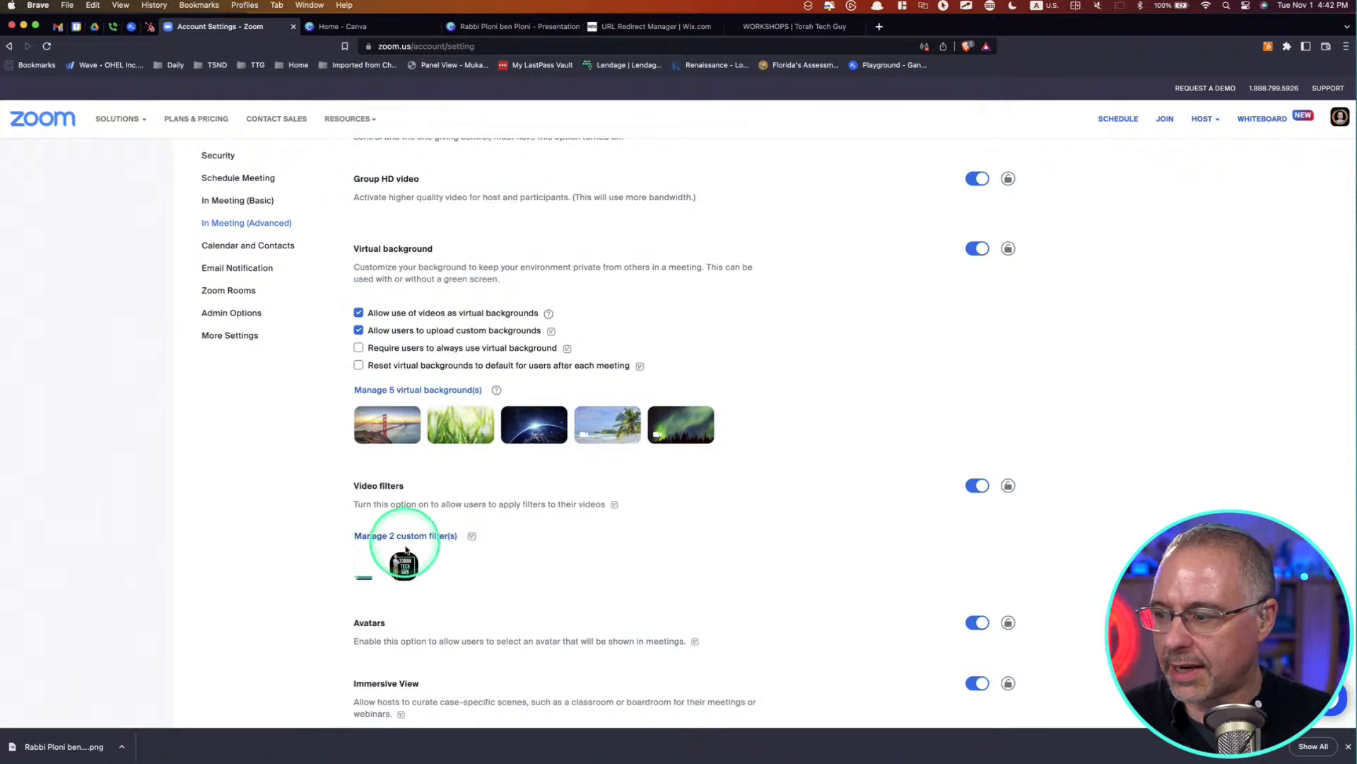
- Upload the exported lower-third PNG from the Downloads folder as a new custom video filter
left_click(399, 538)
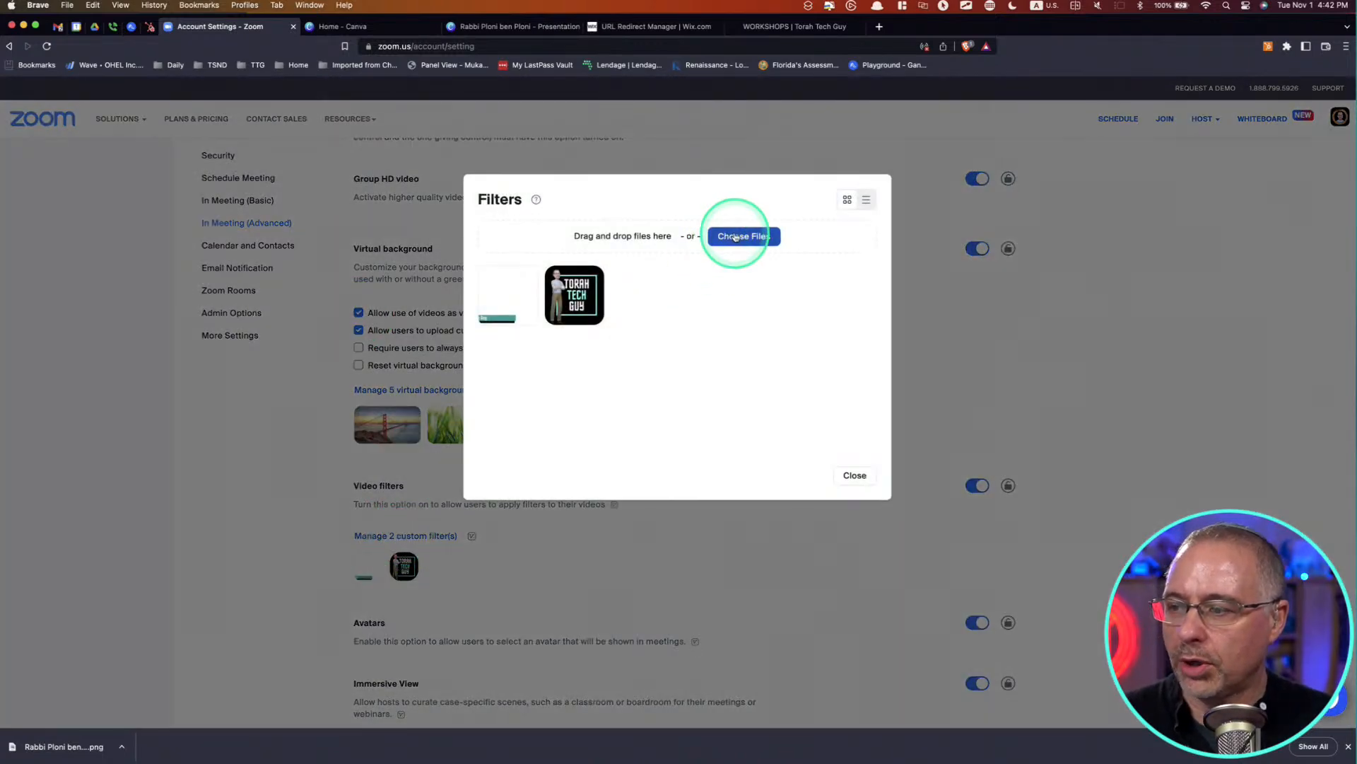
left_click(735, 237)
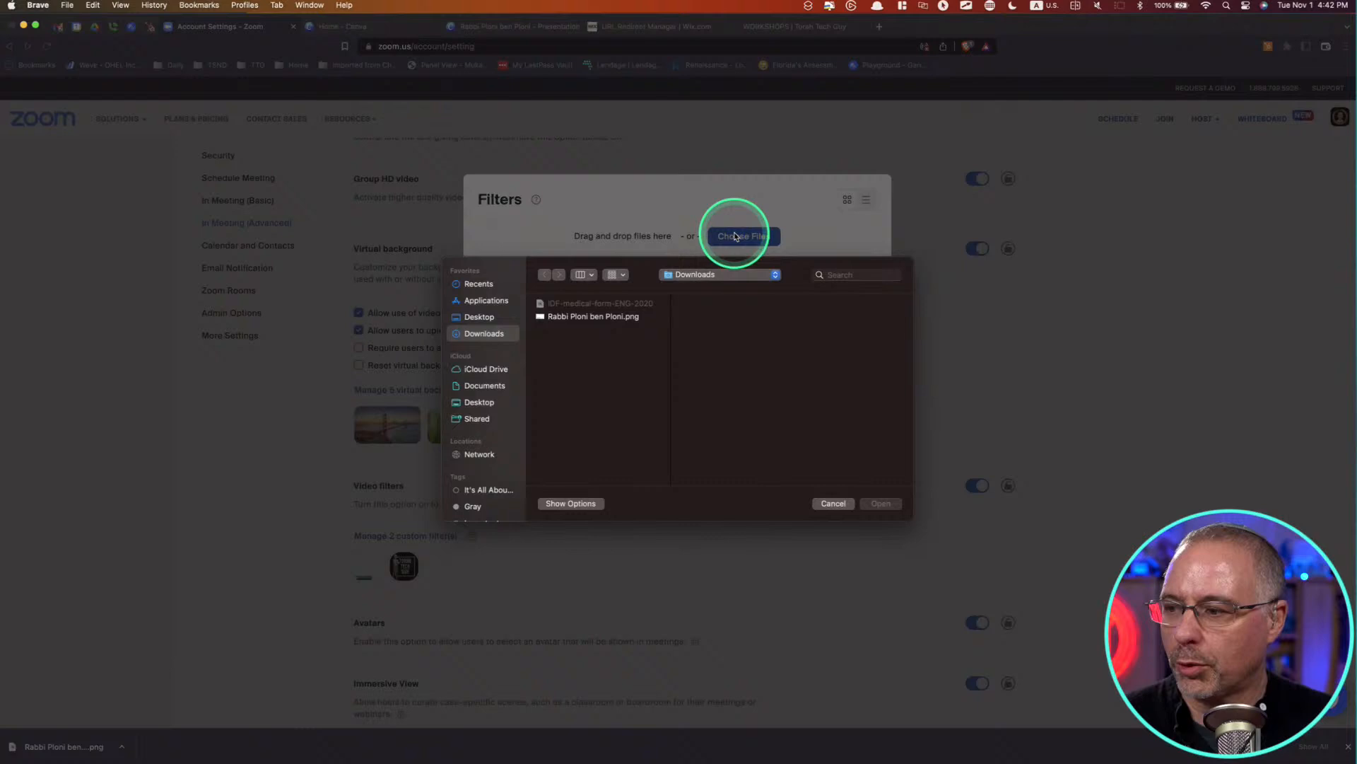
double_click(597, 318)
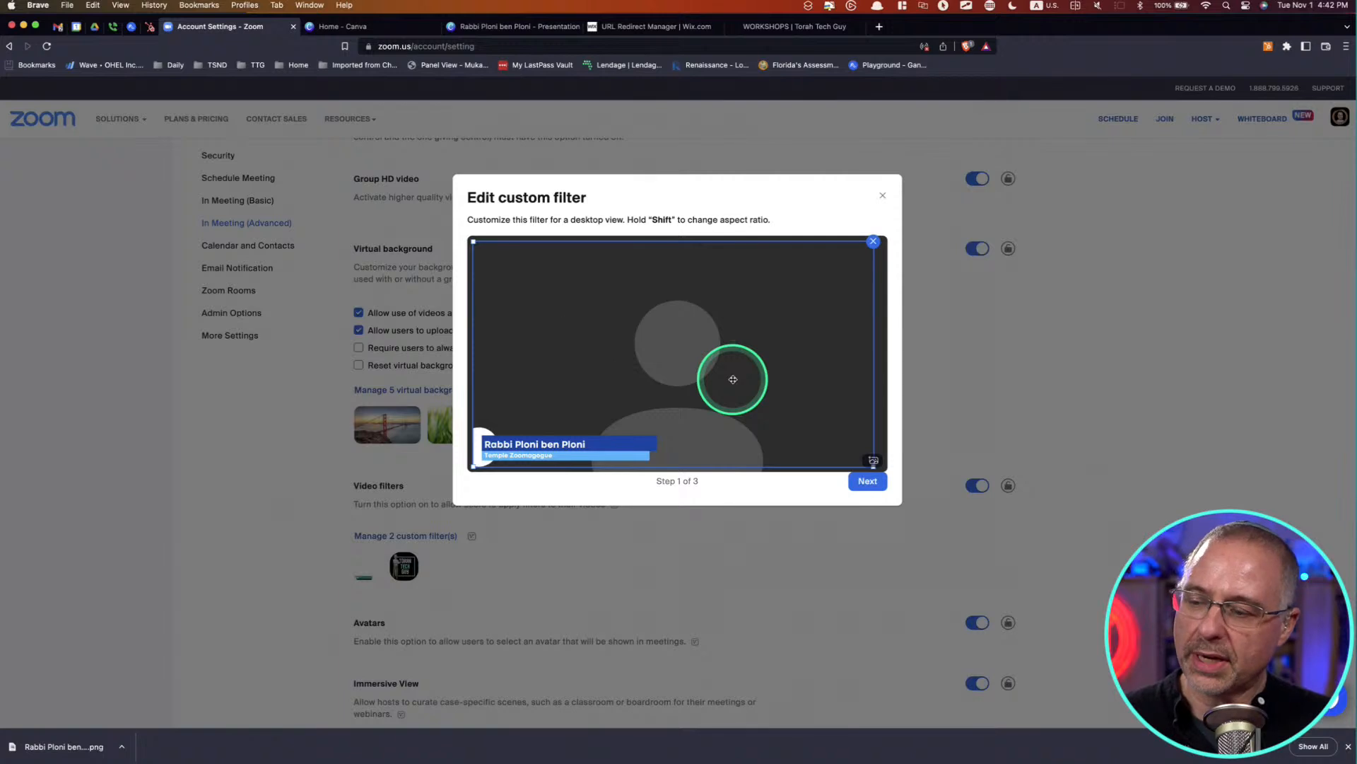
- Reposition and enlarge the lower-third graphic to fill the desktop view's frame, and continue to the mobile view
mouse_move(626, 413)
left_mouse_down()
mouse_move(640, 394)
mouse_move(621, 417)
mouse_move(643, 410)
mouse_move(640, 397)
left_mouse_up()
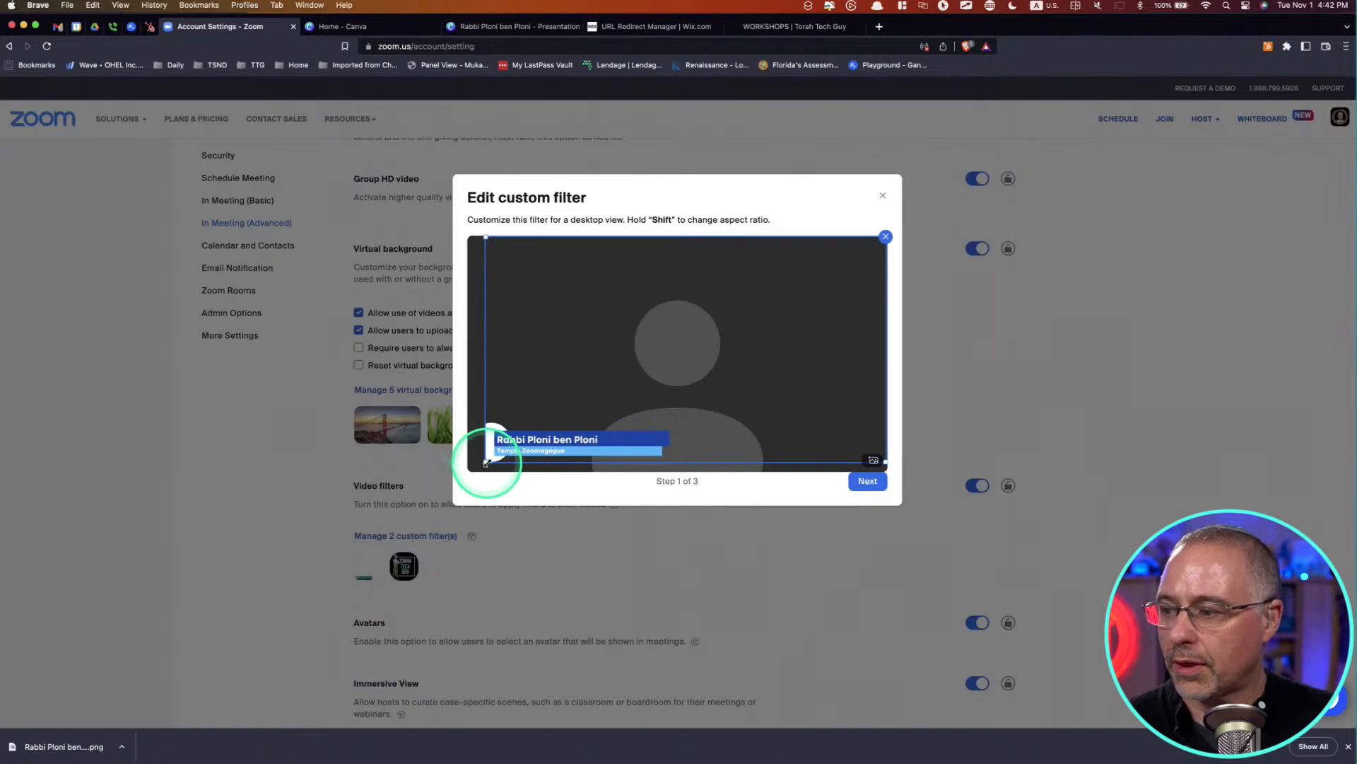
left_click_drag(486, 463, 469, 465)
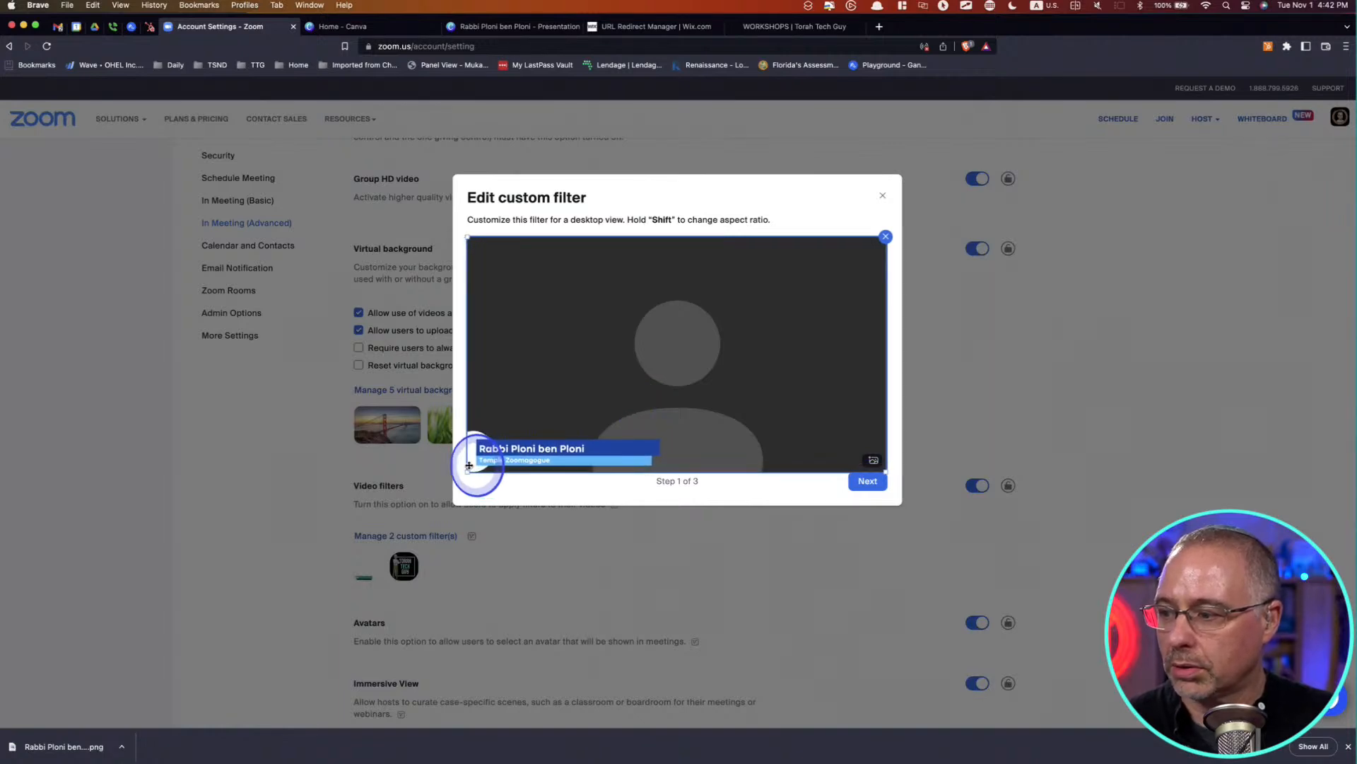
left_click(576, 493)
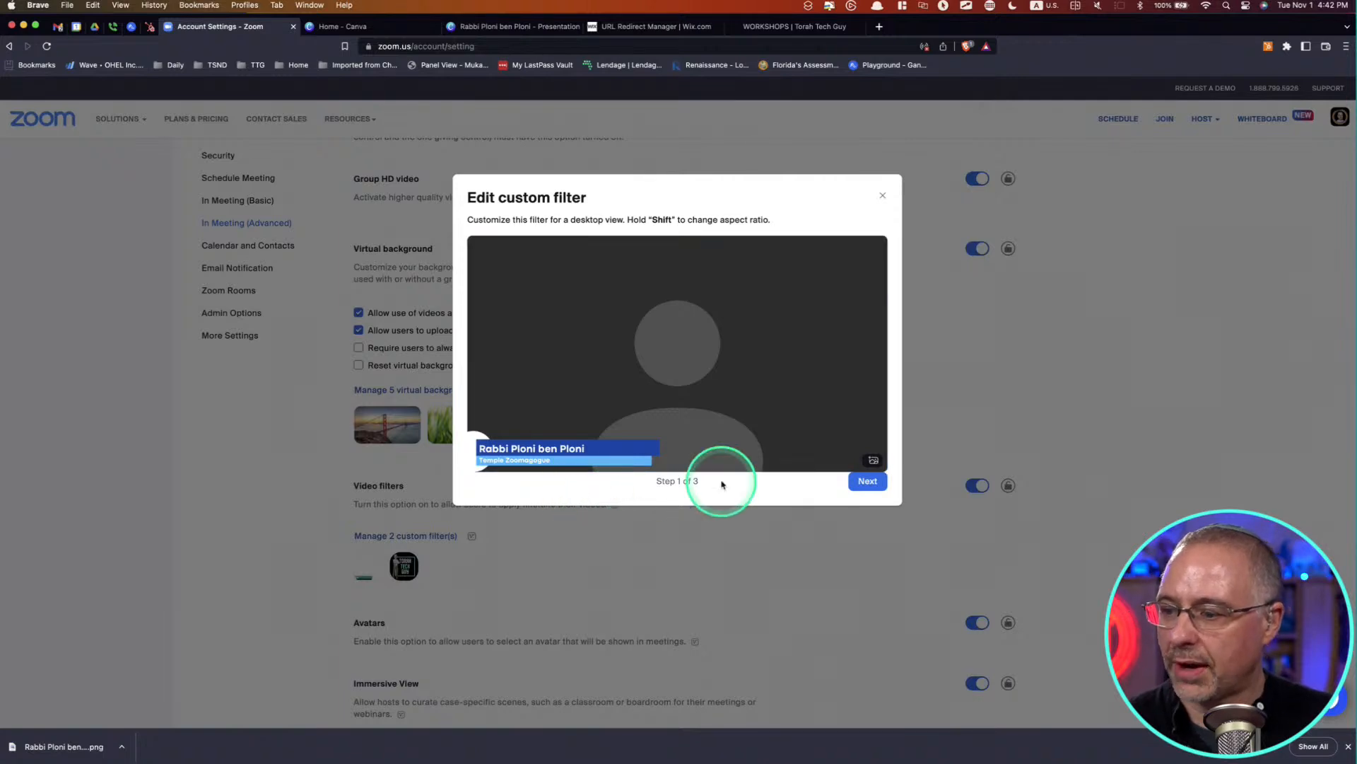
left_click(868, 481)
- Move the graphic to the bottom of the mobile view at full frame width, and save the filter under its suggested name
left_click(607, 328)
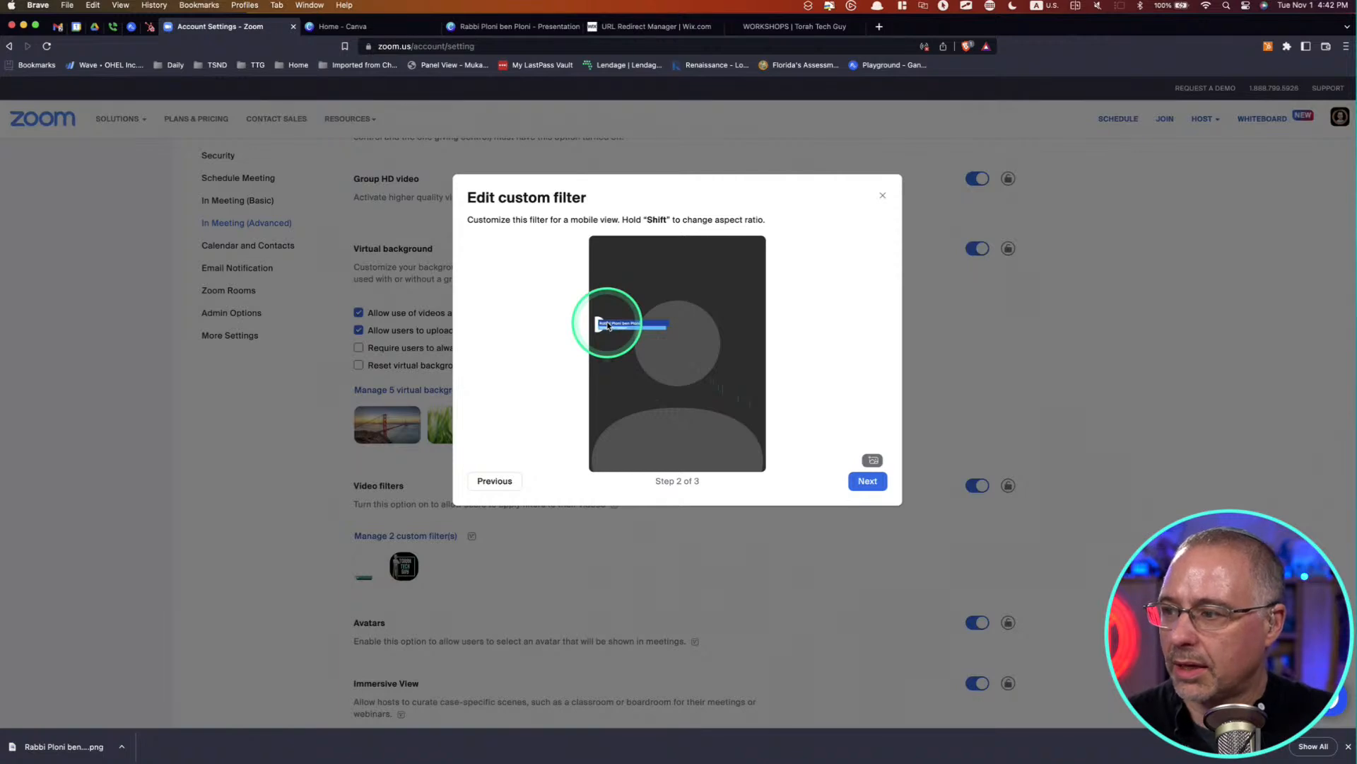
left_click_drag(615, 314, 740, 407)
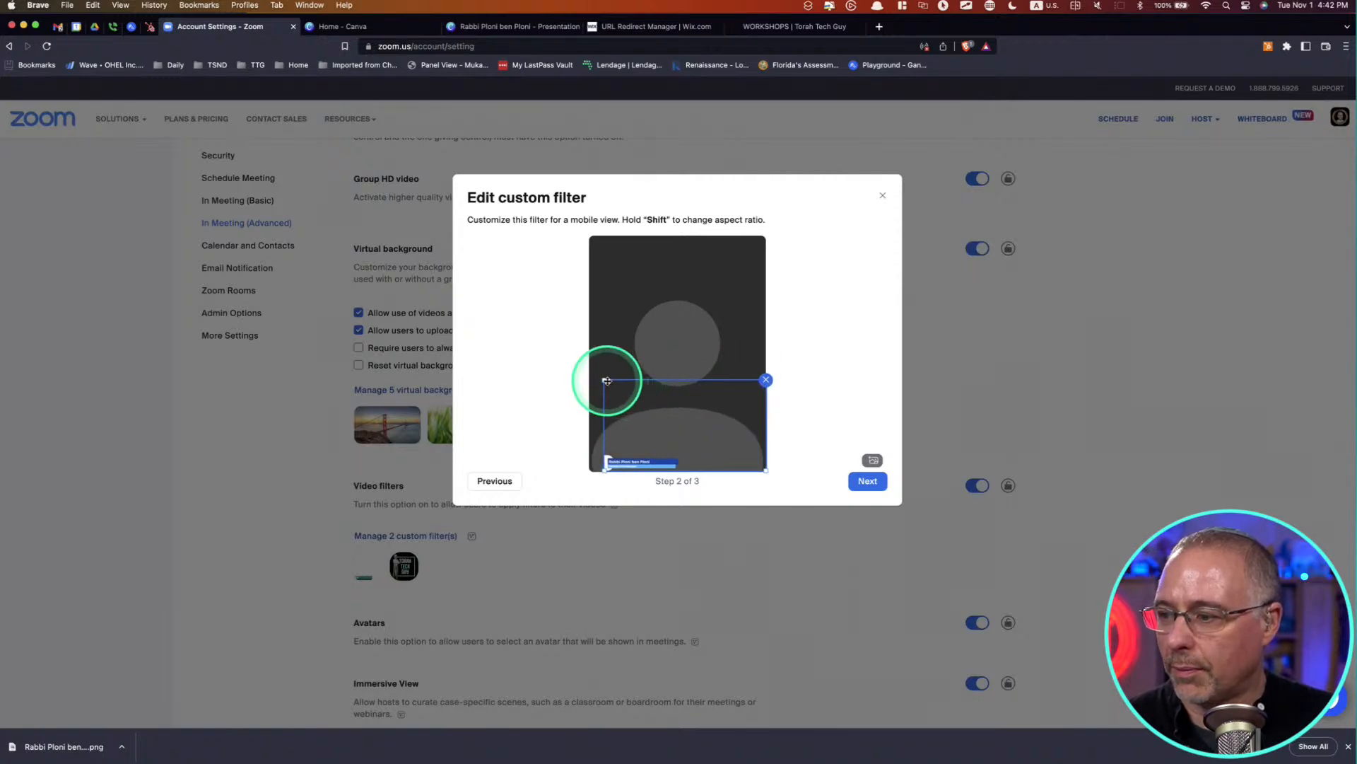
left_click_drag(604, 380, 573, 357)
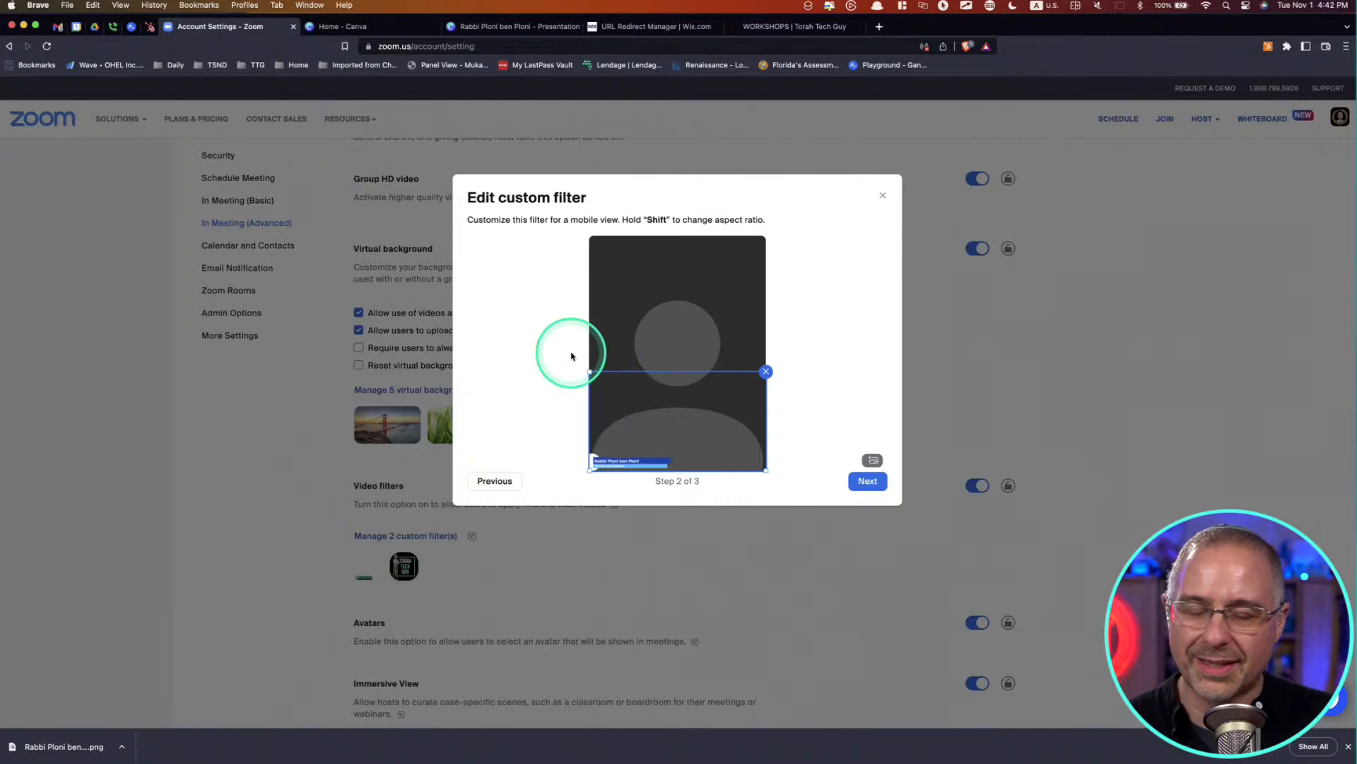
left_click(869, 482)
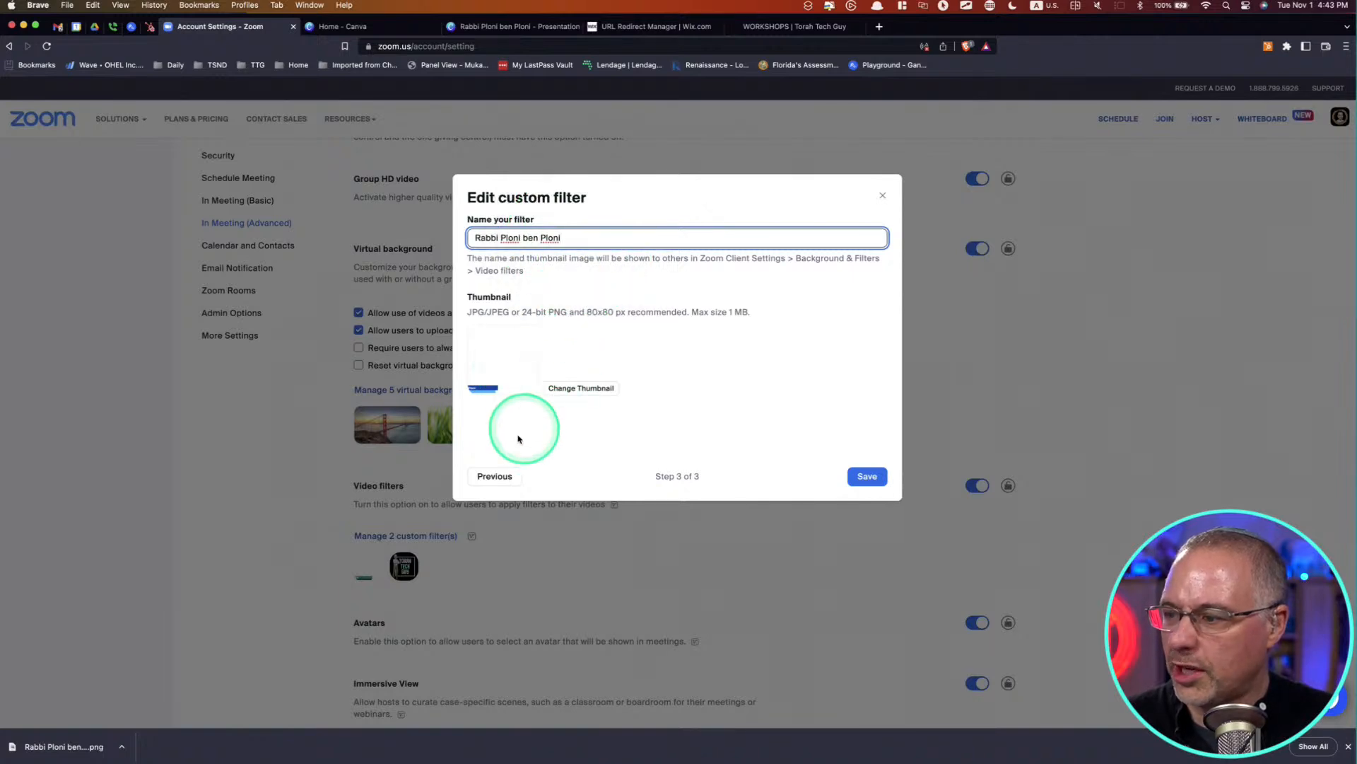
left_click(869, 477)
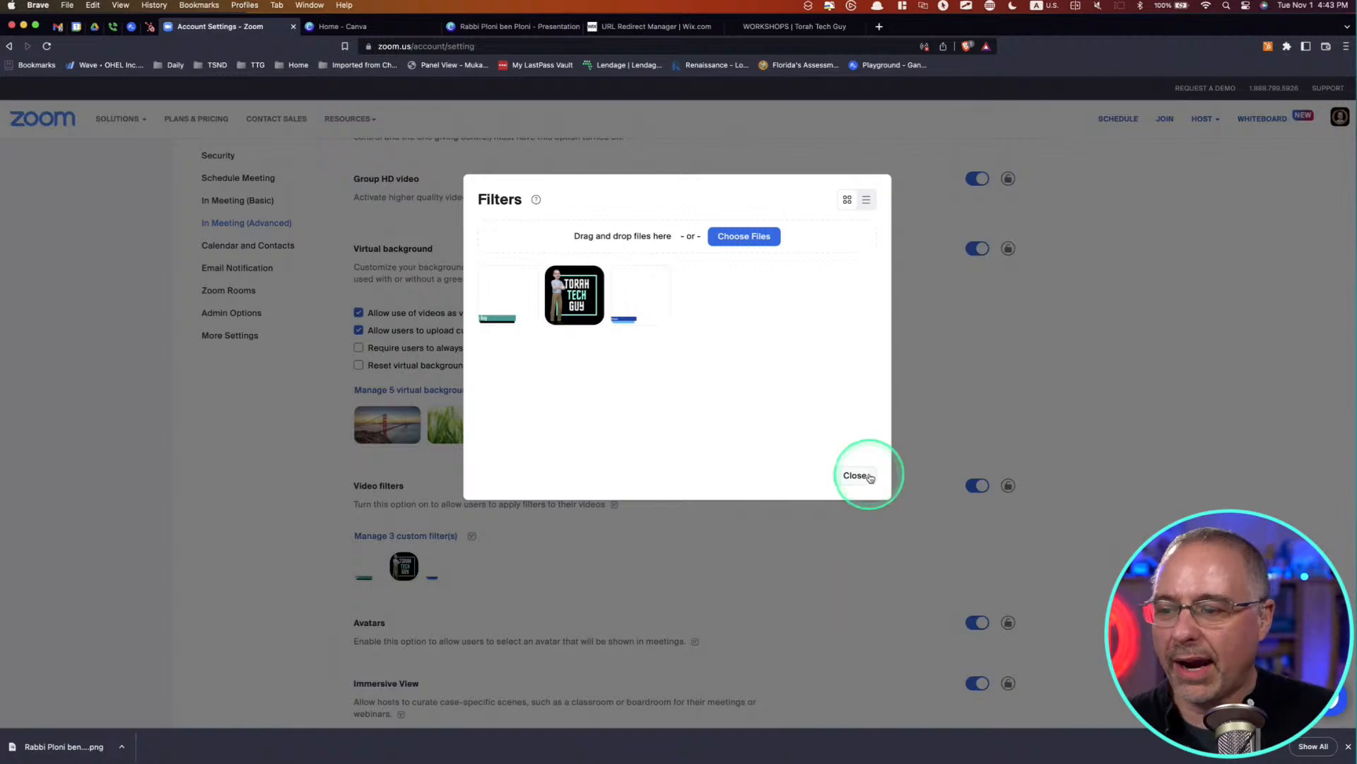
left_click(855, 477)
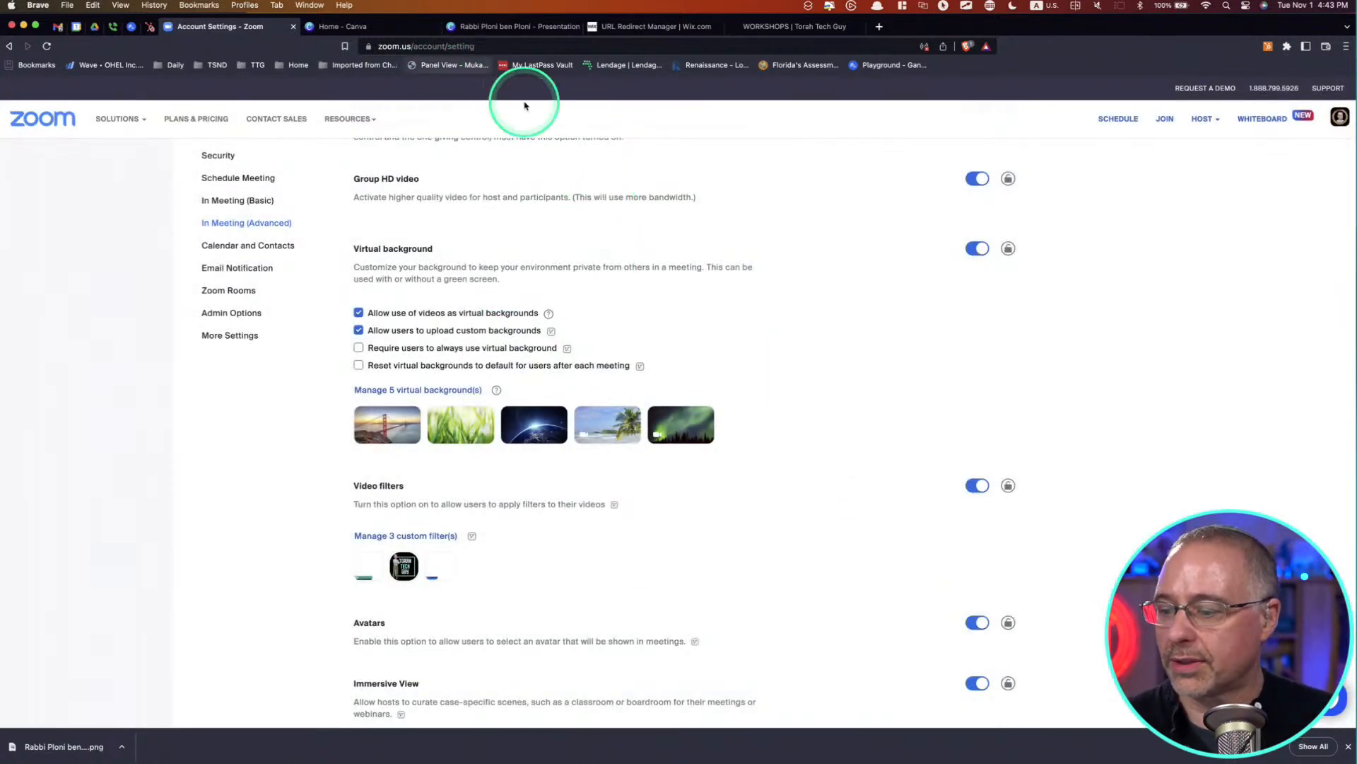
- Switch to the Zoom desktop app and start a new meeting, moving its window toward the middle of the screen
mouse_move(735, 756)
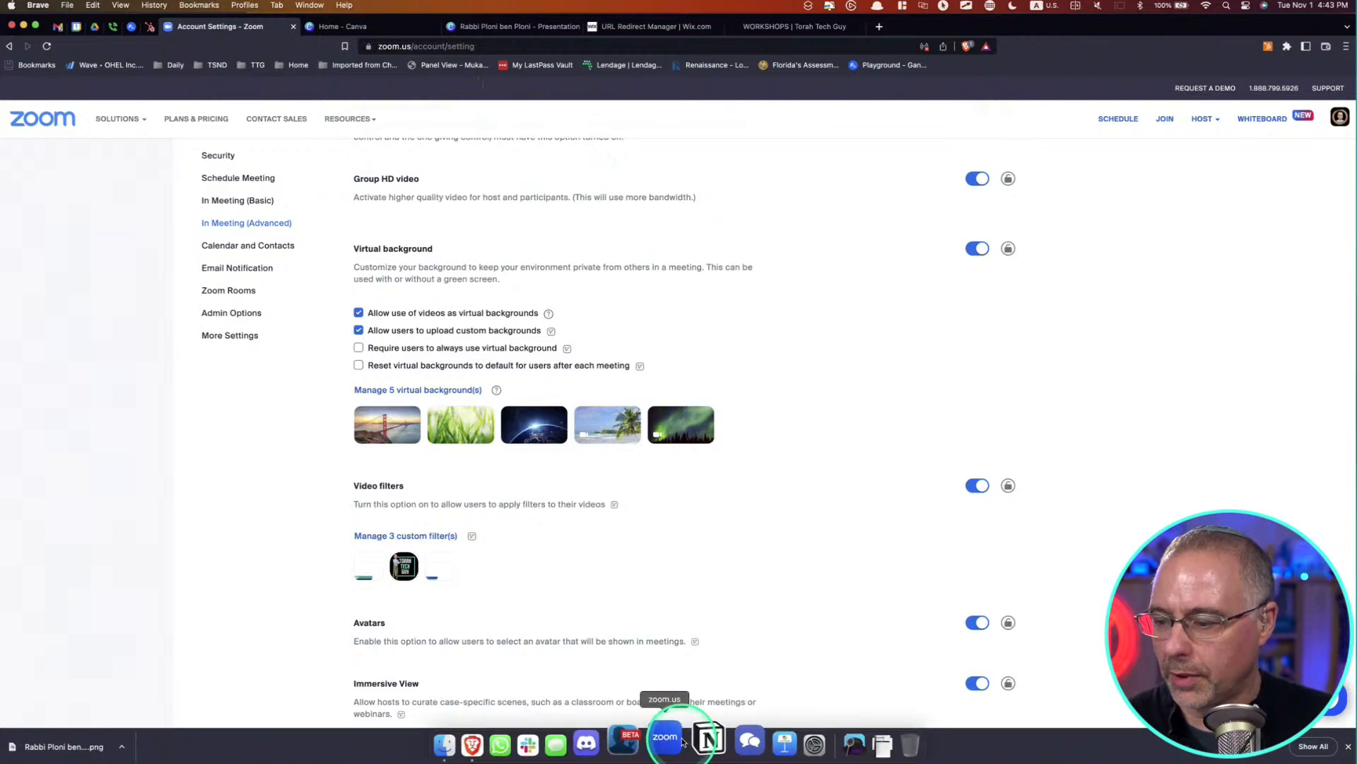
left_click(643, 740)
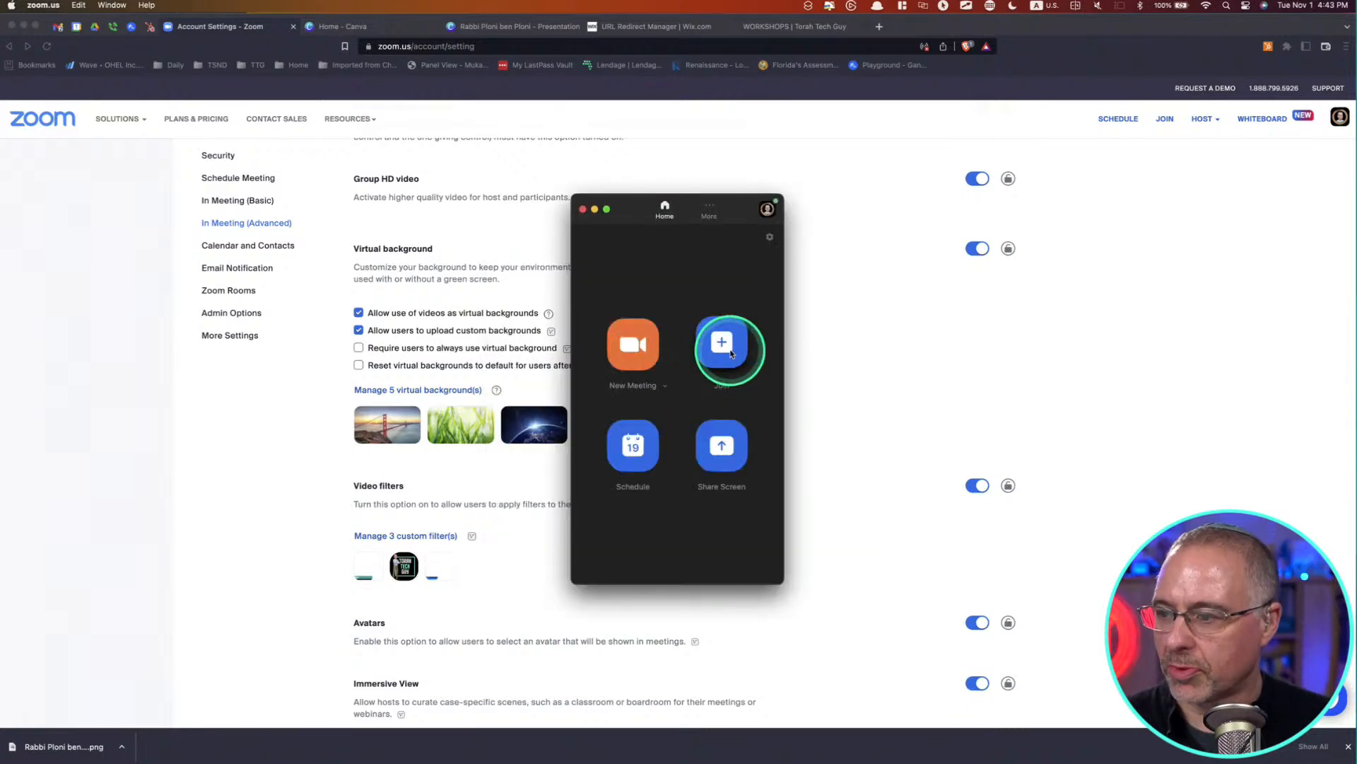
left_click(644, 350)
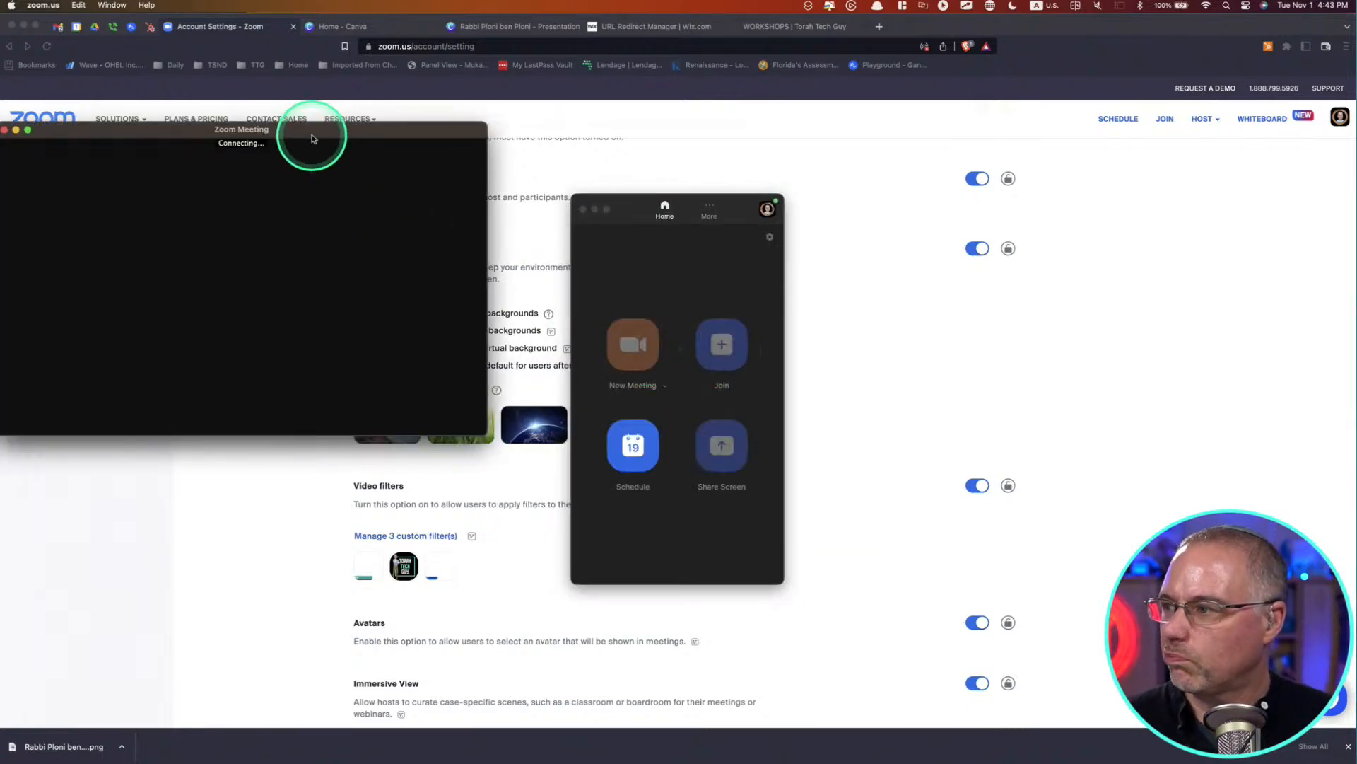
left_click_drag(315, 135, 728, 121)
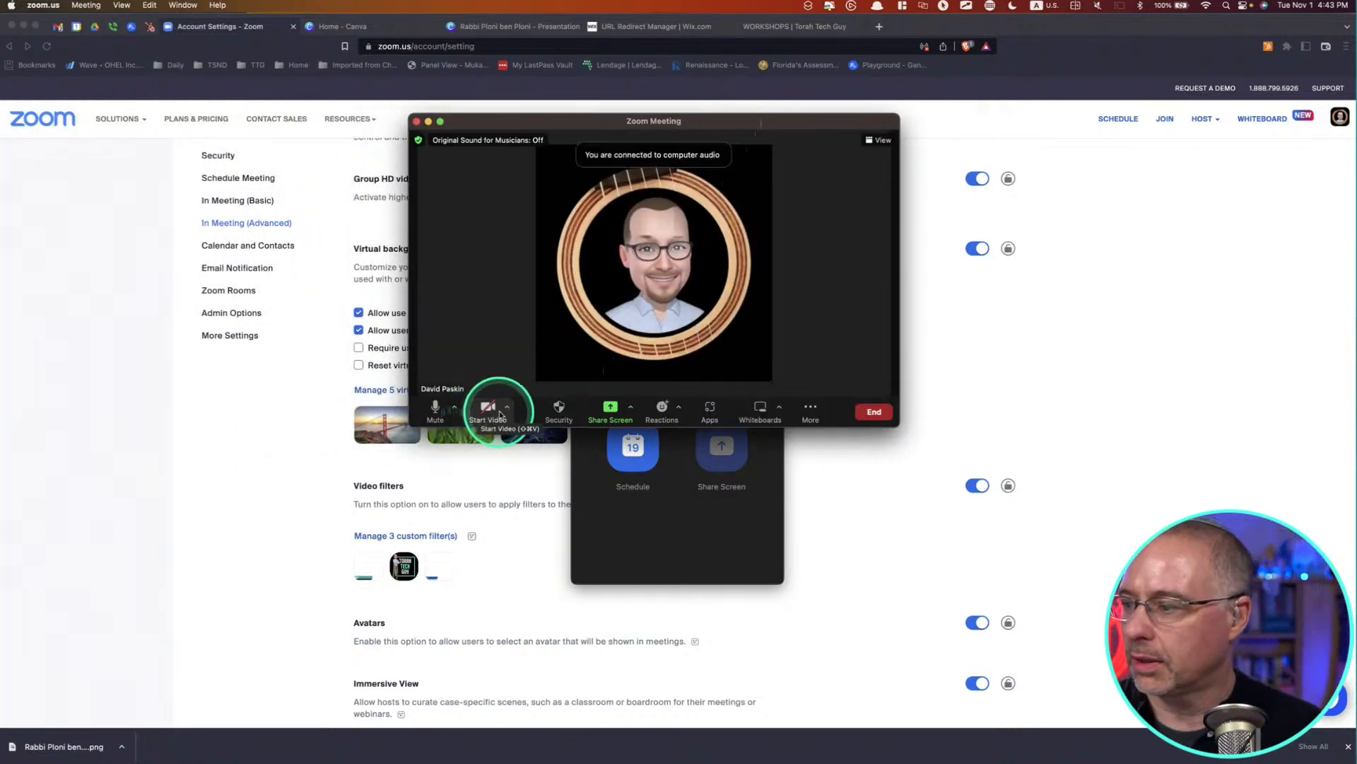
- Try the OBSBOT Tiny Camera as the meeting's camera, and switch back to the FaceTime HD Camera
left_click(507, 409)
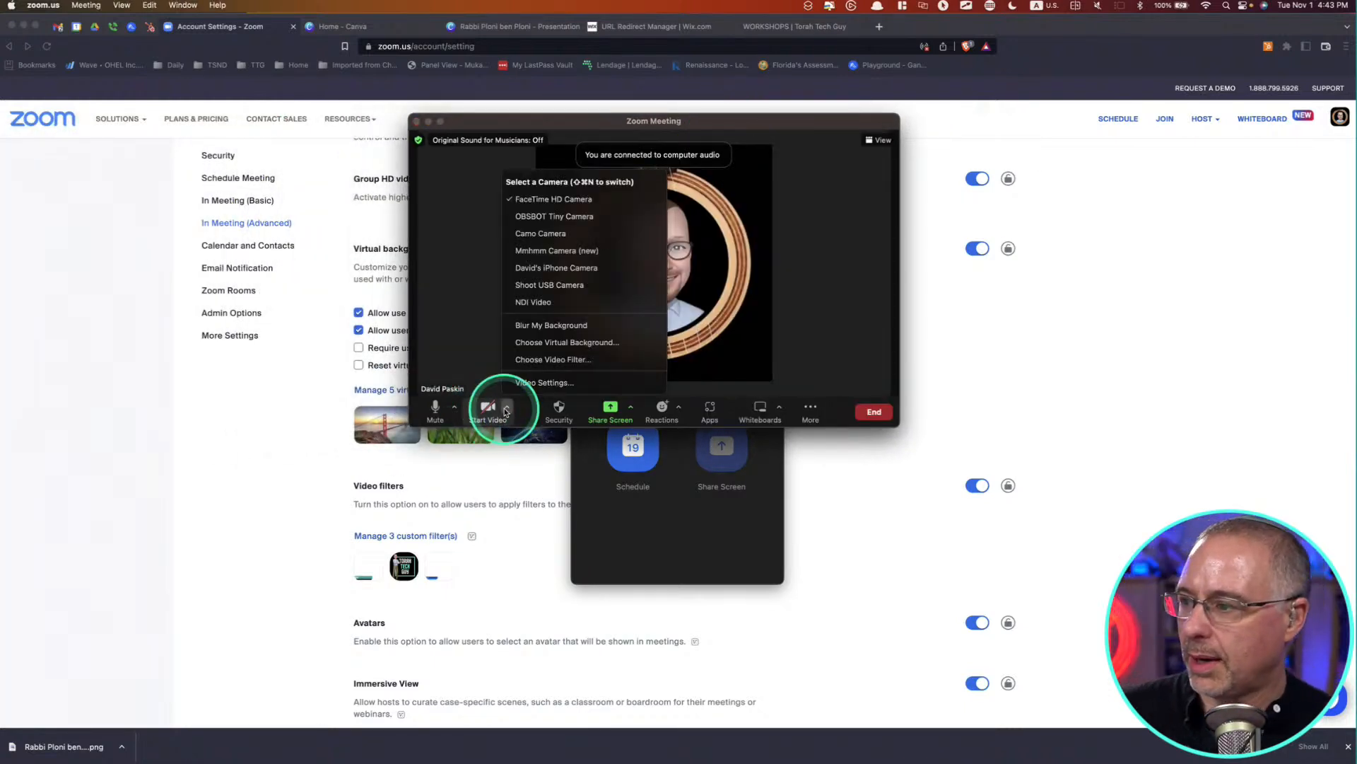
left_click(584, 216)
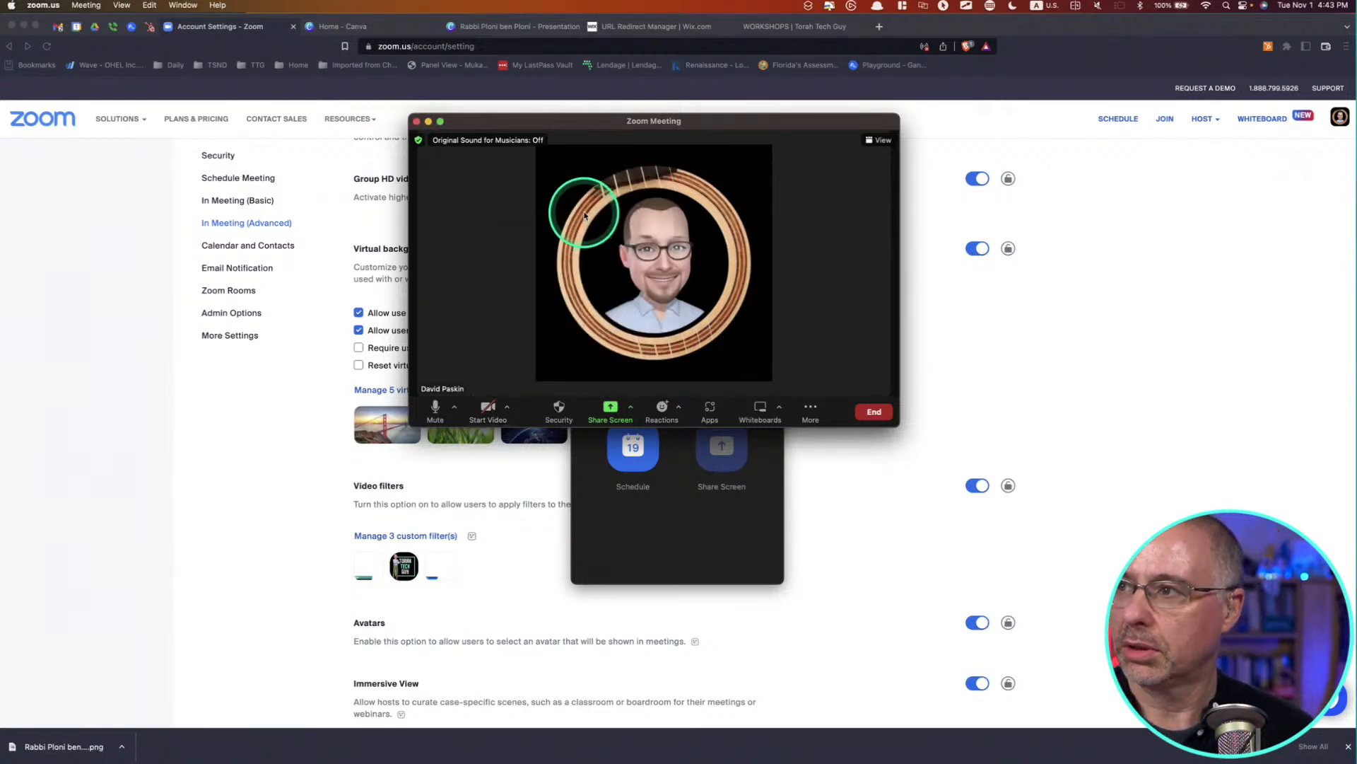
left_click(508, 409)
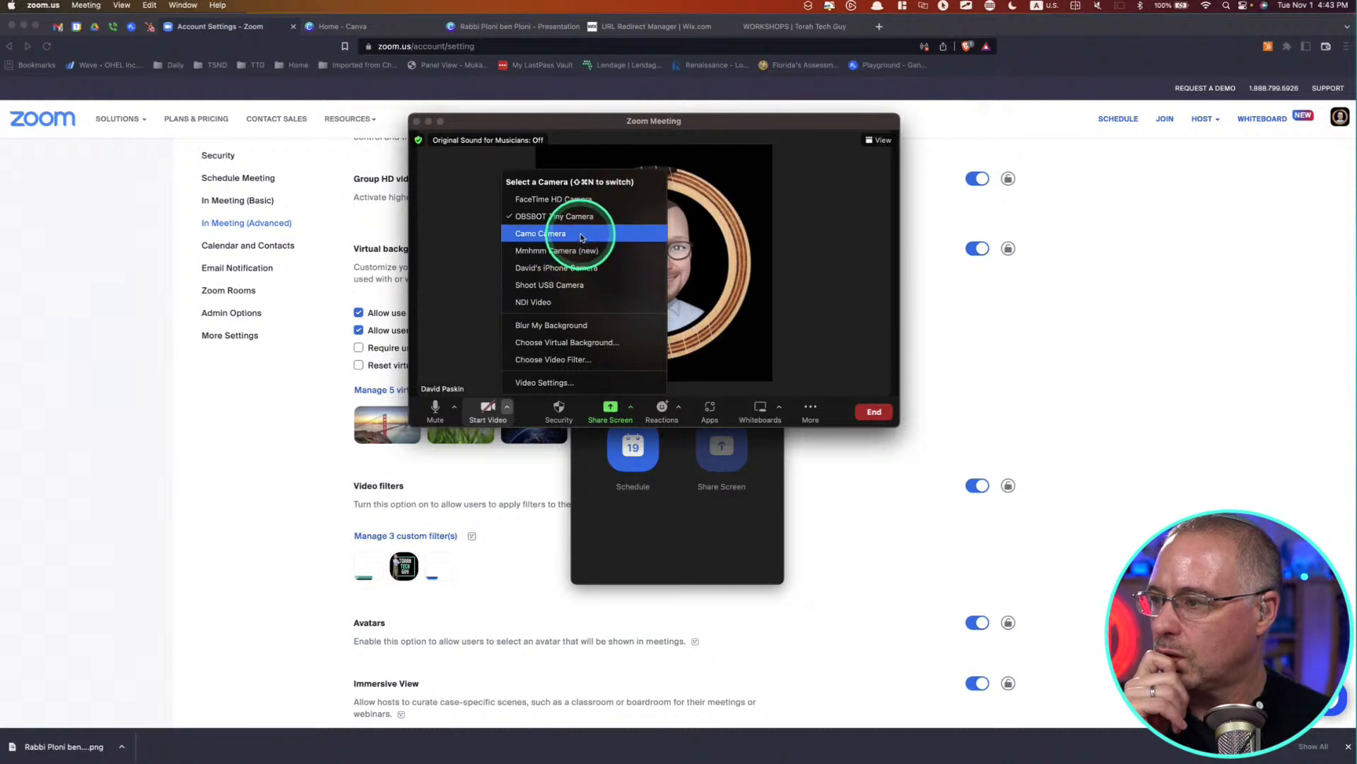
left_click(589, 199)
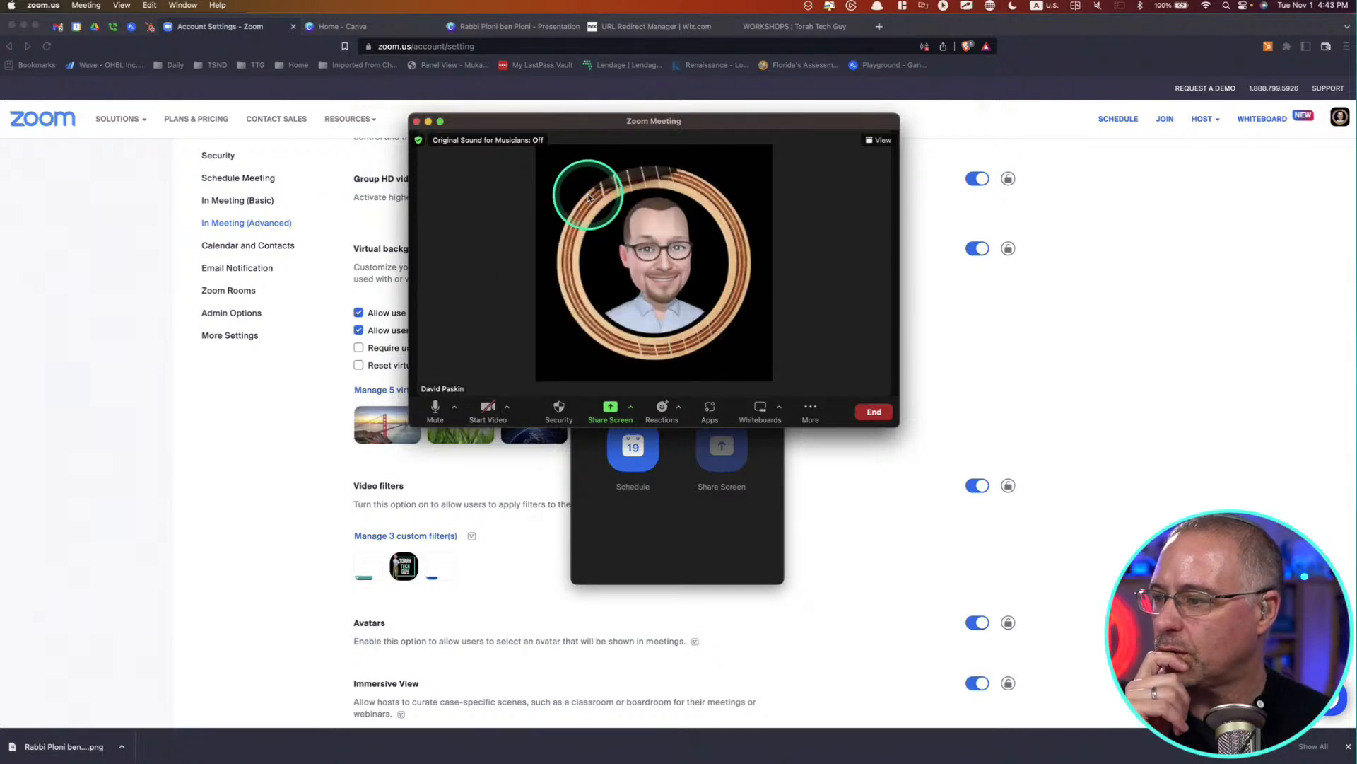
- Start the meeting video and enlarge the meeting window on a desktop cleared of the browser
left_click(488, 409)
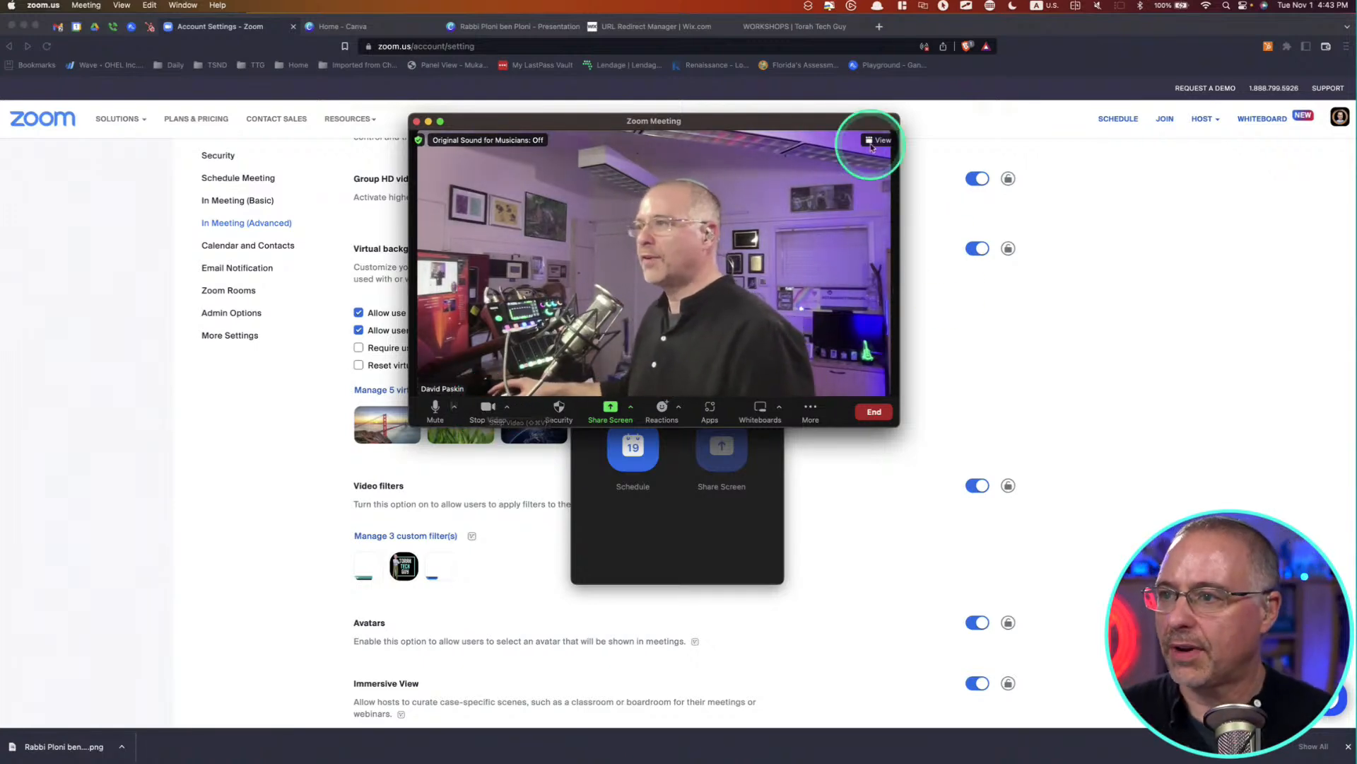
double_click(955, 29)
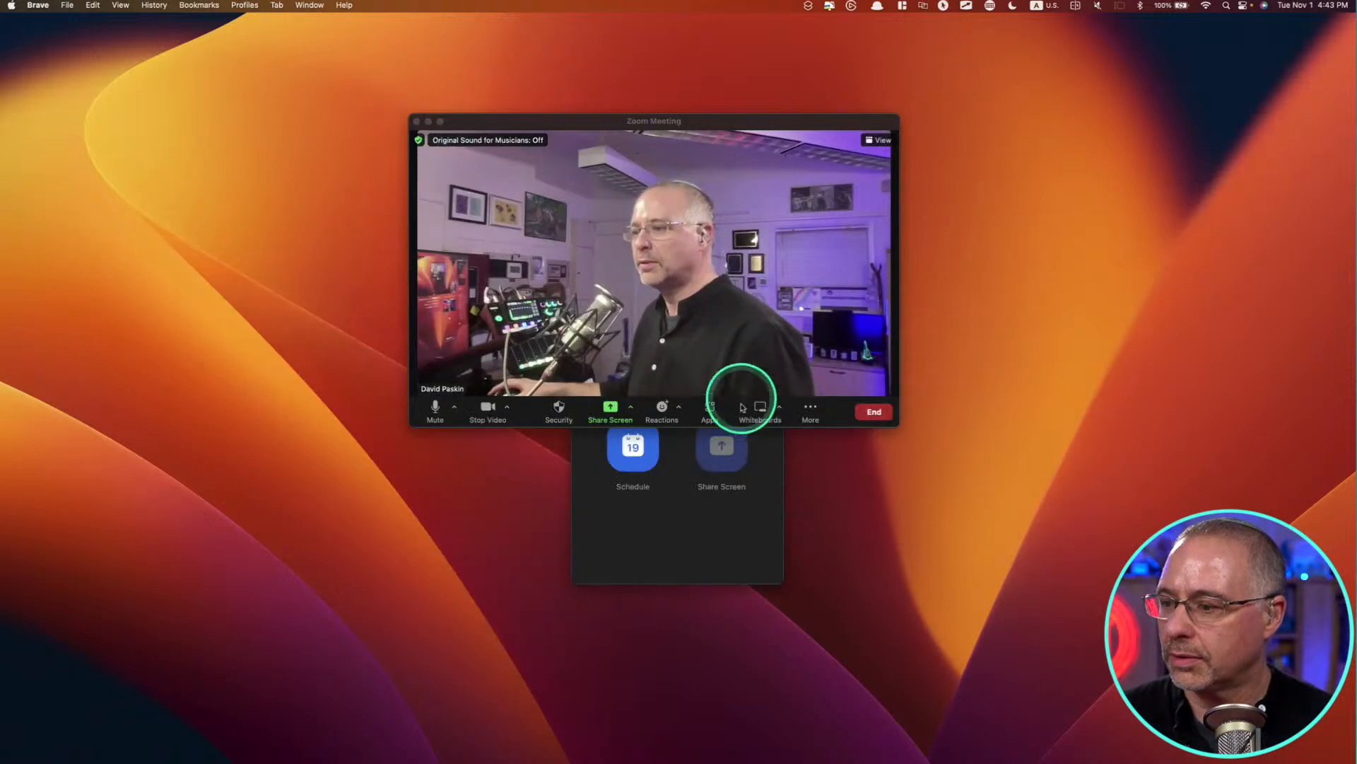
left_click(897, 424)
left_click_drag(897, 426, 1249, 676)
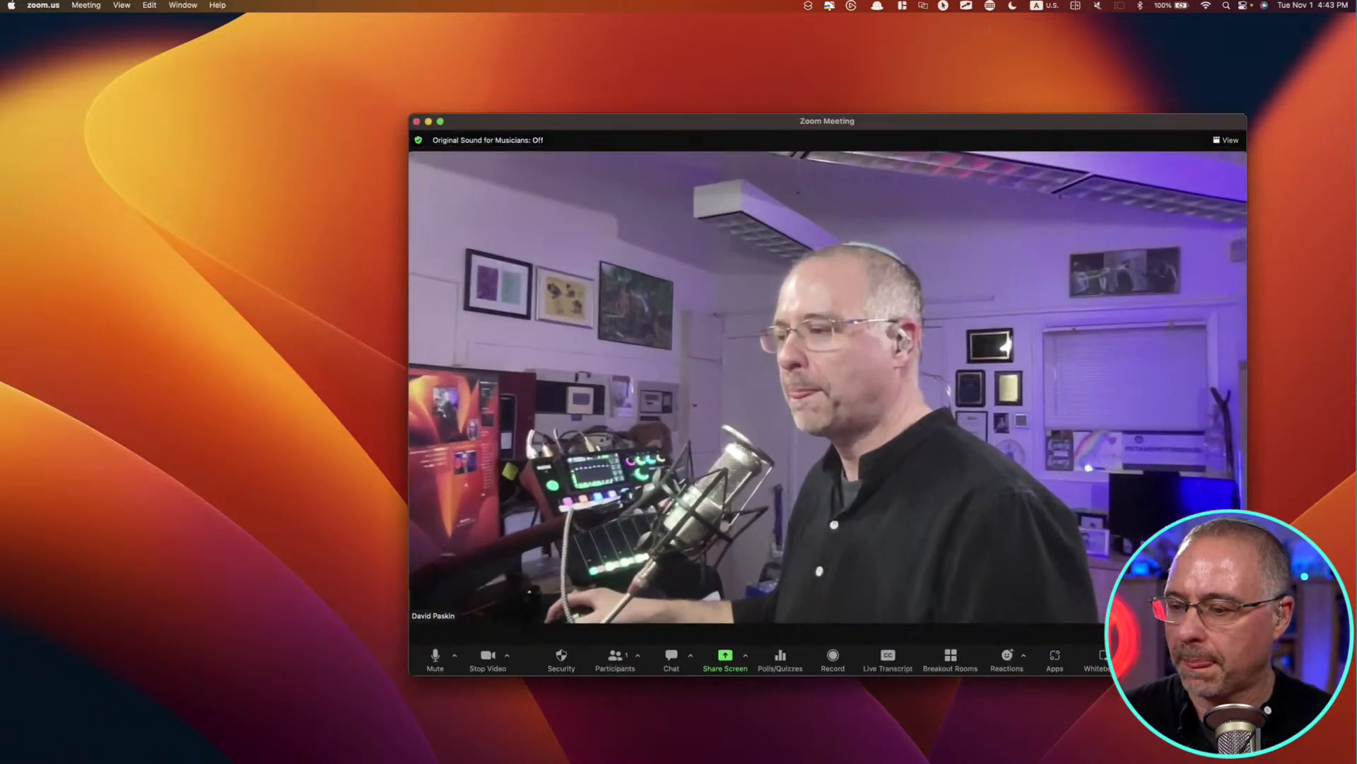
left_click_drag(915, 124, 728, 85)
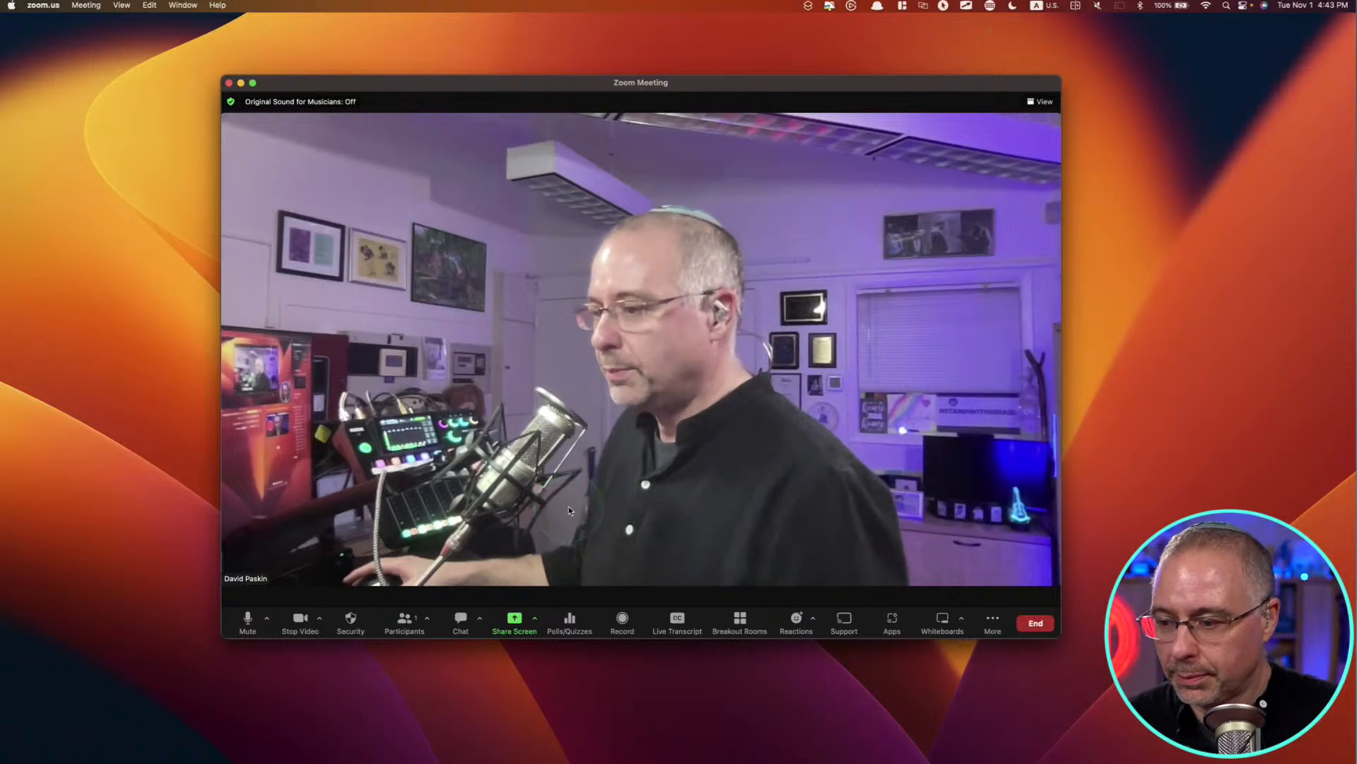
- Apply the newly uploaded lower-third name graphic as the meeting's video filter and close the settings
left_click(320, 622)
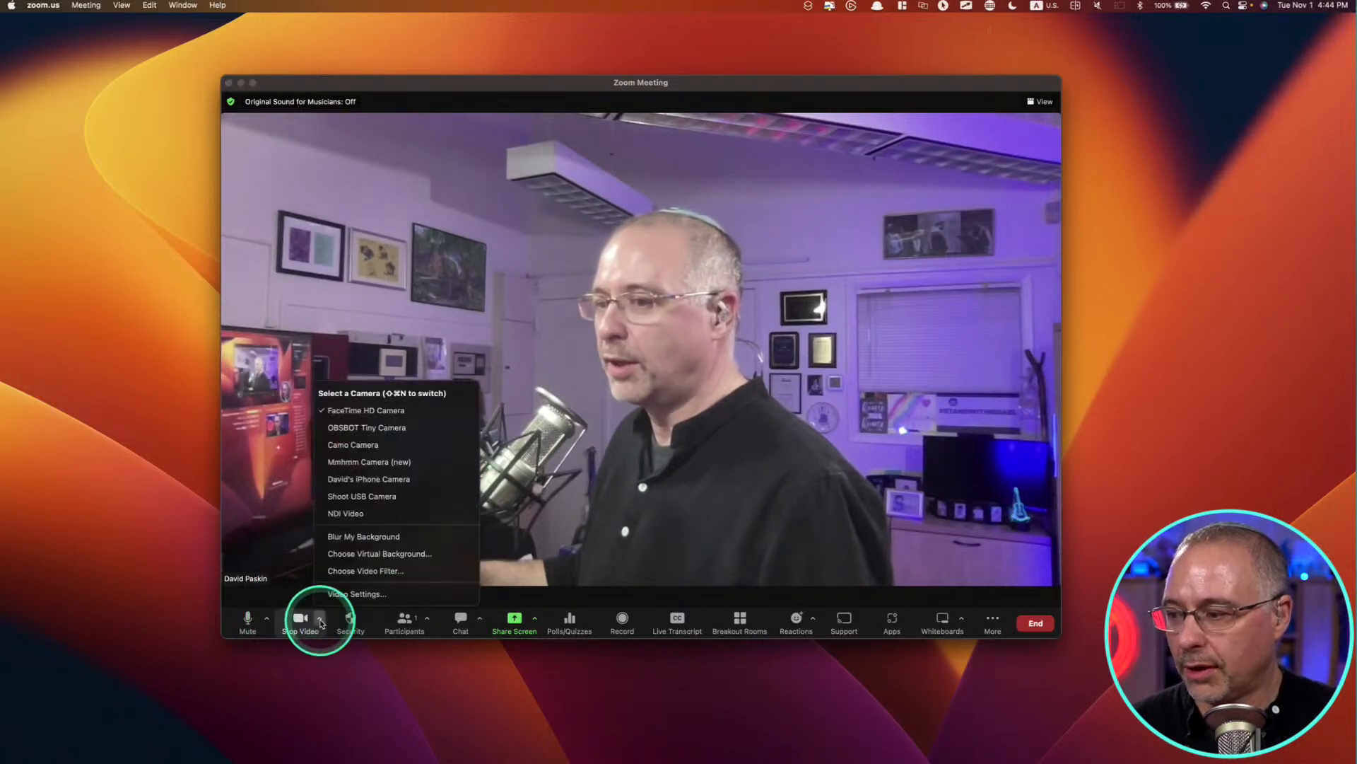
left_click(373, 571)
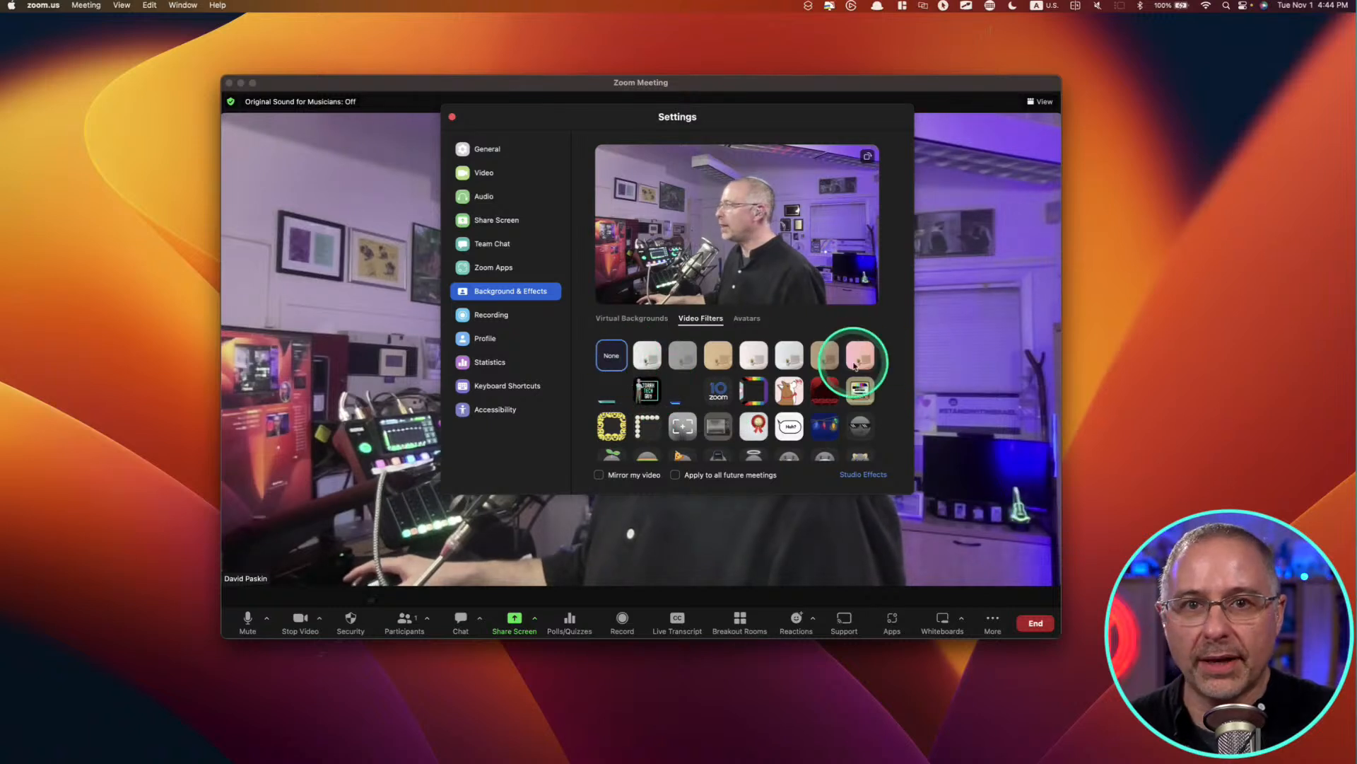
left_click(684, 397)
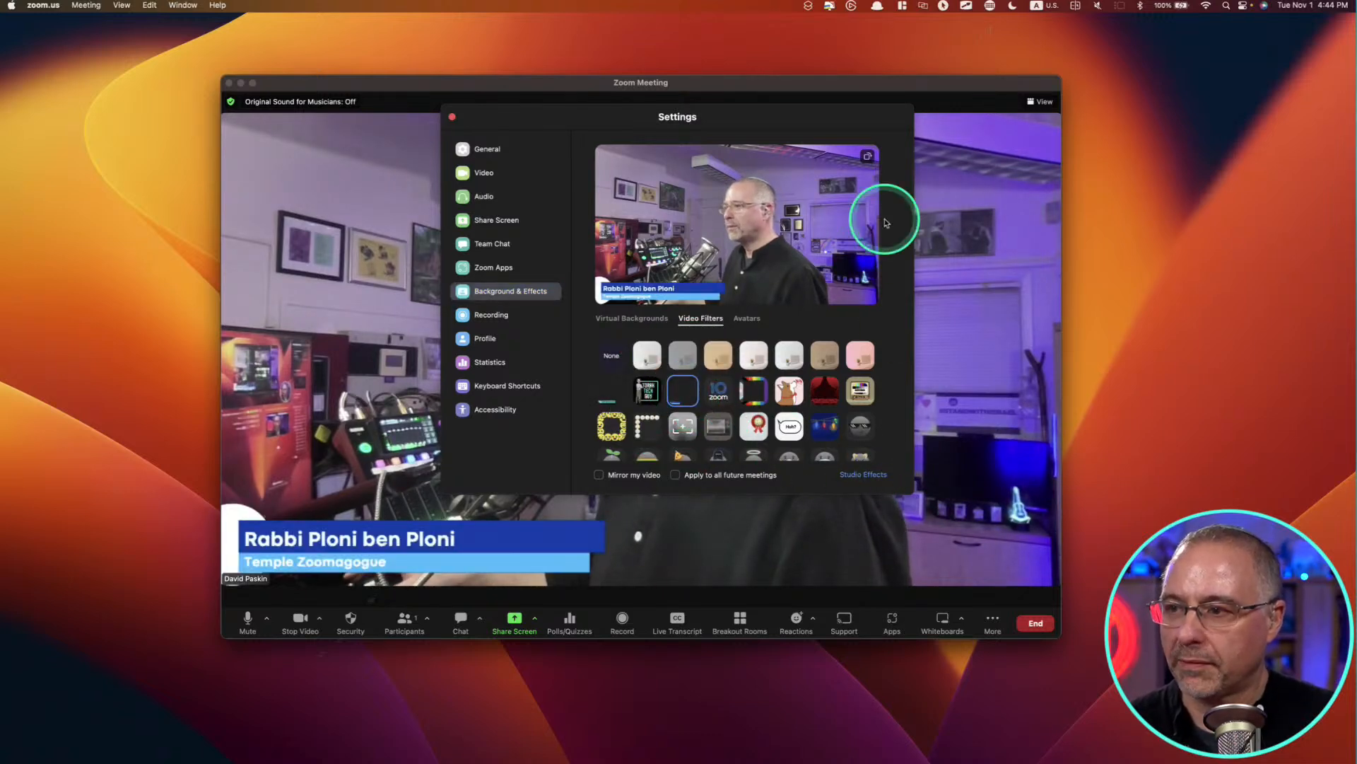
left_click(452, 118)
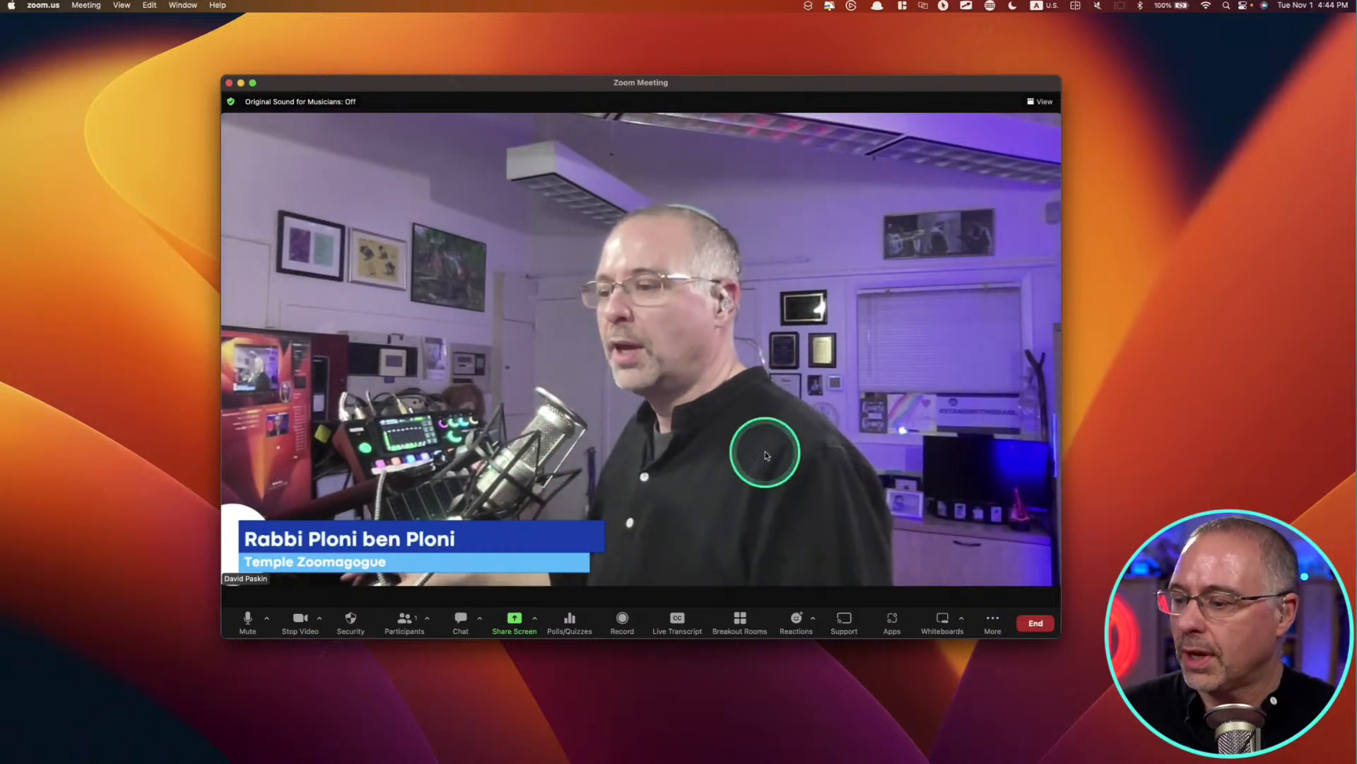
- Change the meeting's video filter to the Torah Tech Guy logo and close the settings
left_click(320, 620)
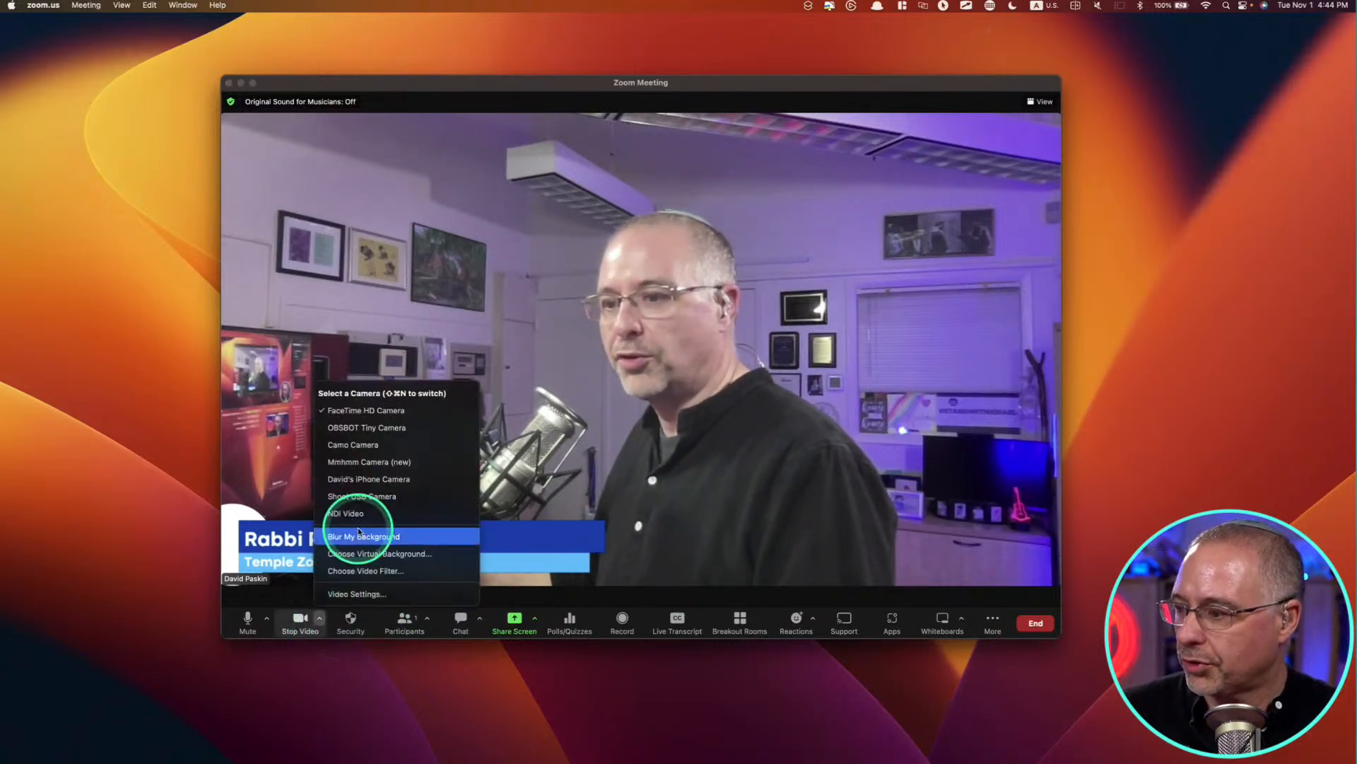
left_click(374, 571)
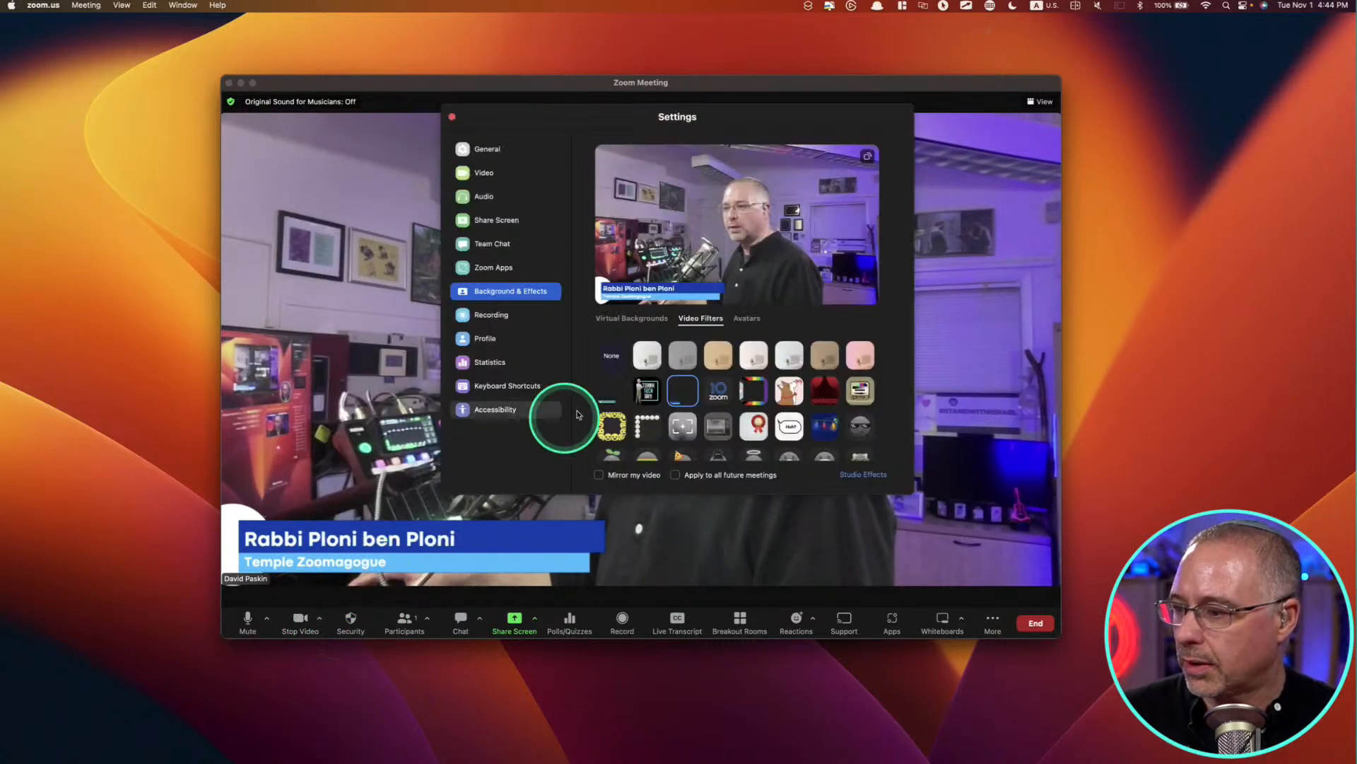
left_click(657, 393)
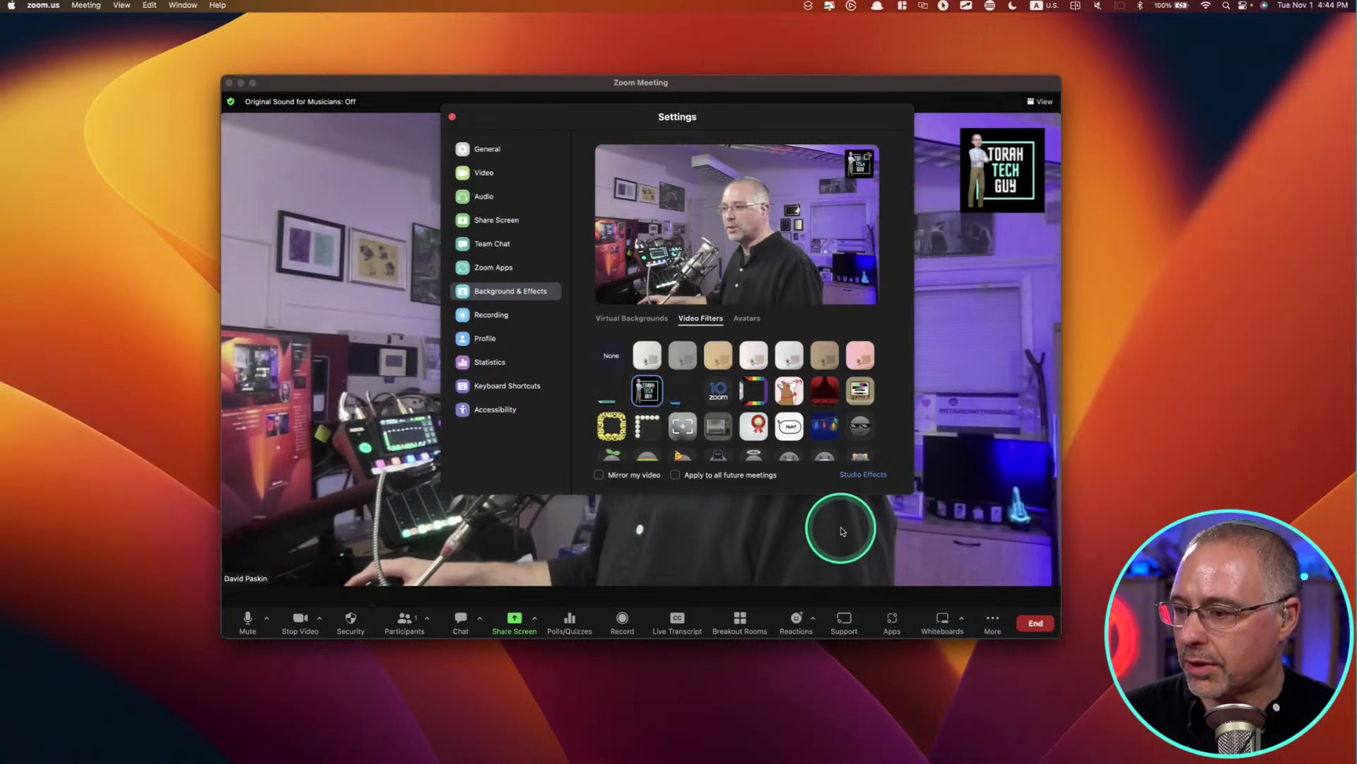
left_click(453, 119)
left_click(1002, 173)
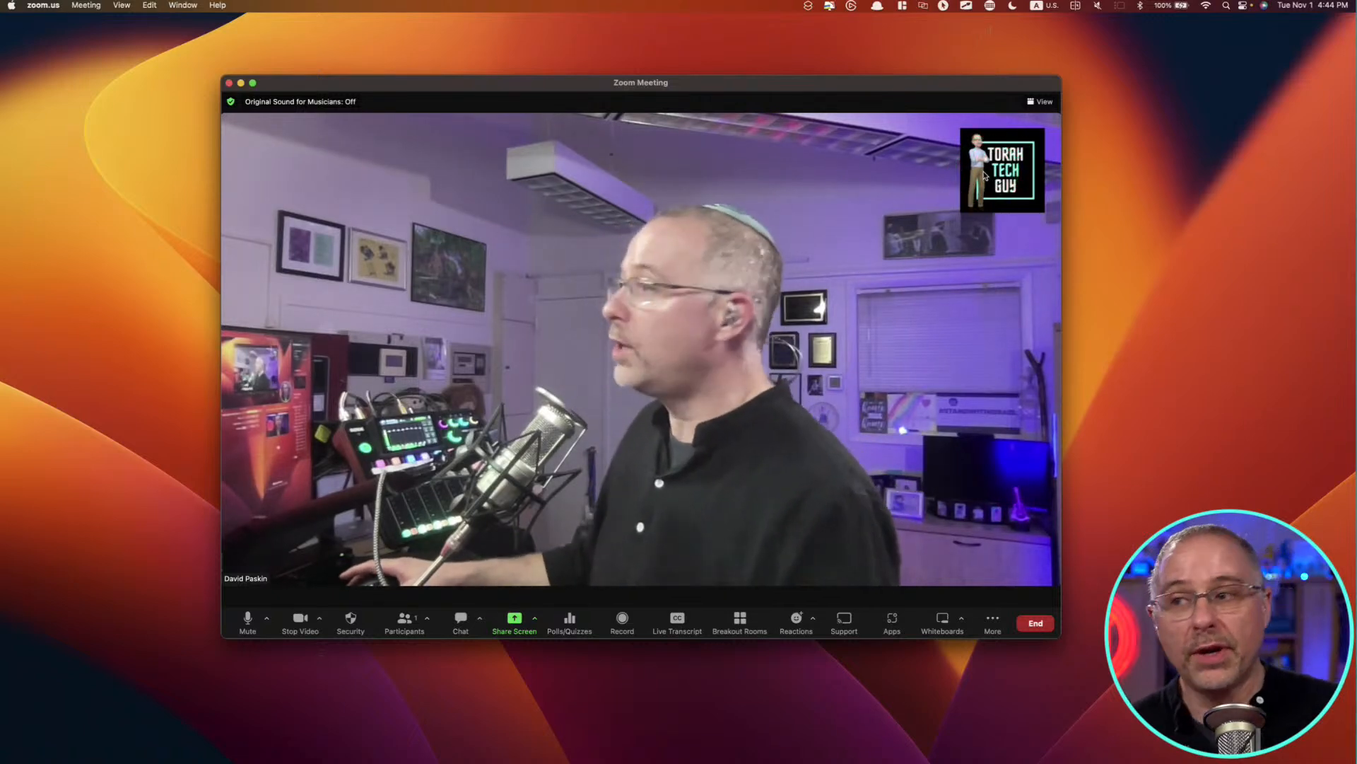
- Switch back to the browser and show the lower-third design in Canva
mouse_move(461, 757)
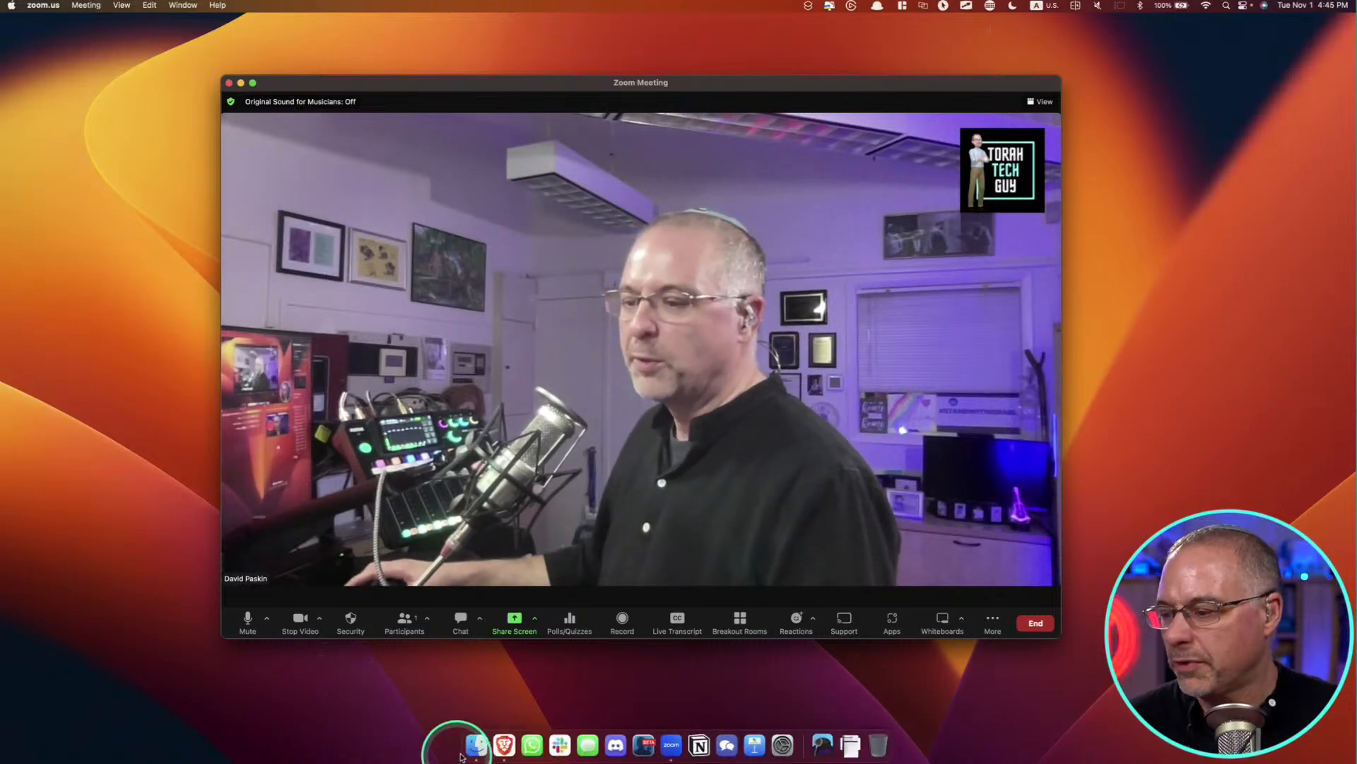
left_click(504, 746)
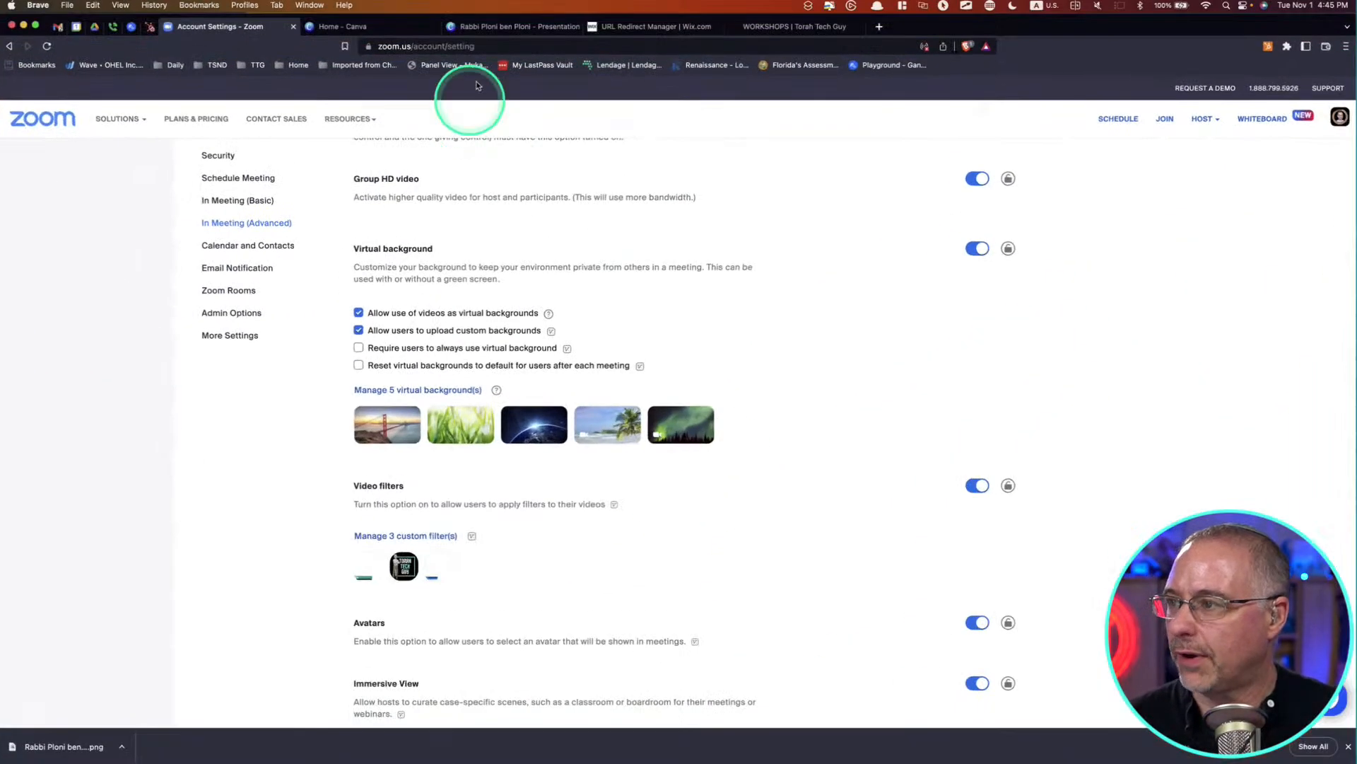
left_click(478, 28)
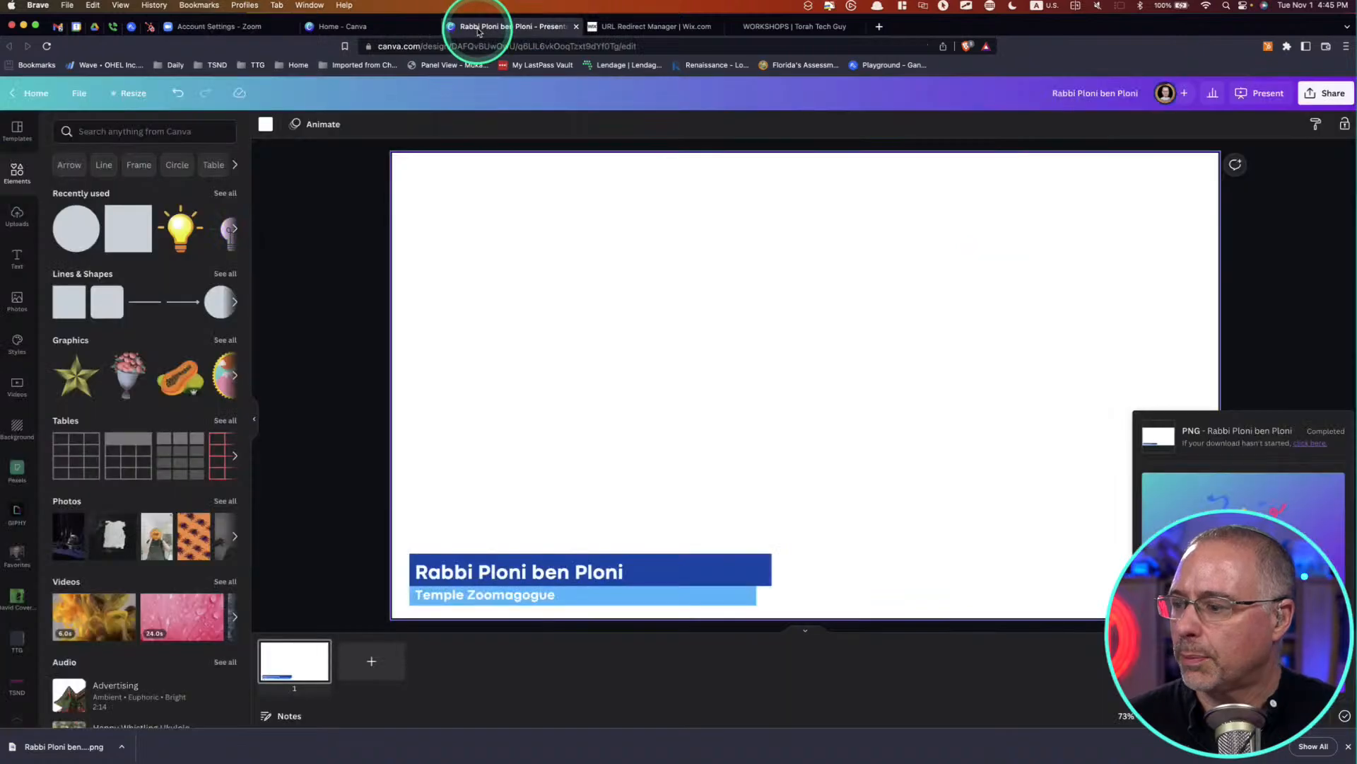
- Search the elements for "logo" and place the teal interlaced star graphic, reduced in size, in the design's upper-right corner
left_click(137, 131)
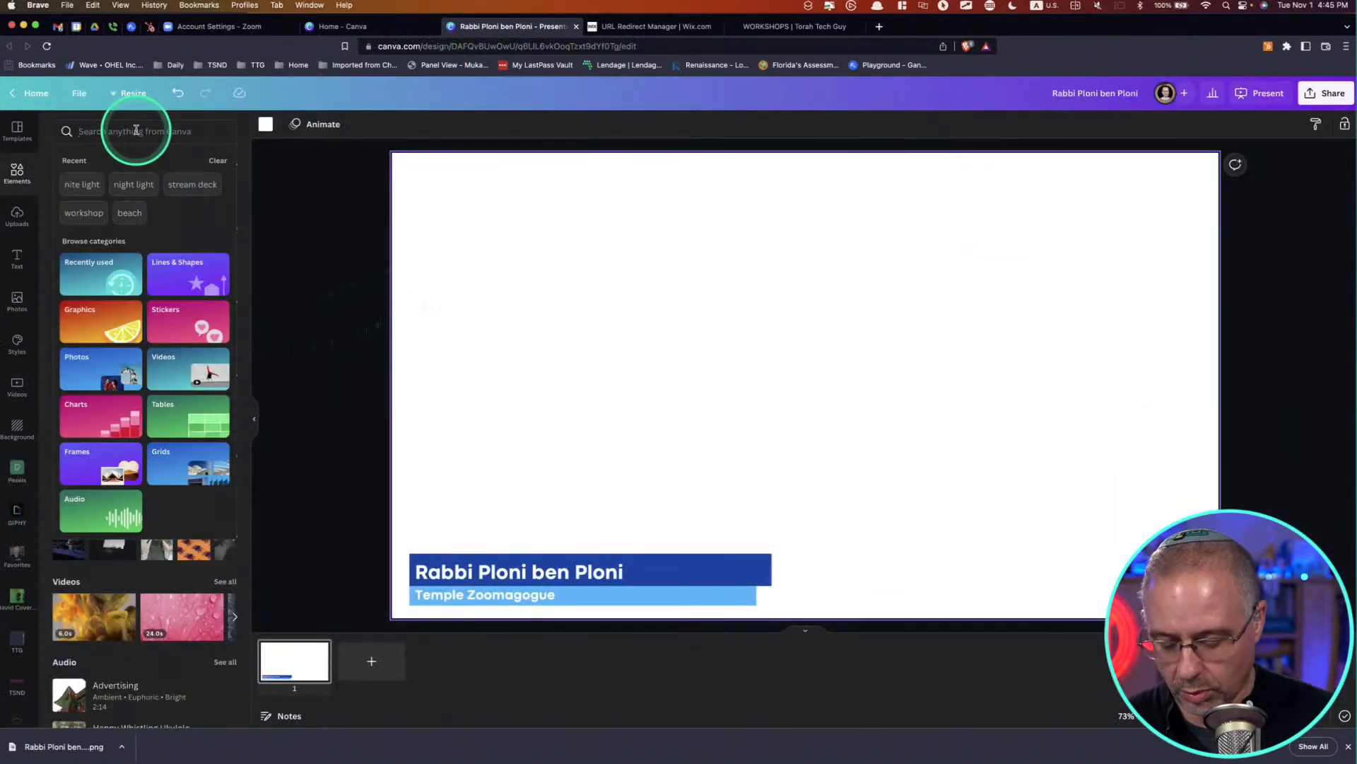
type("logo")
key("Return")
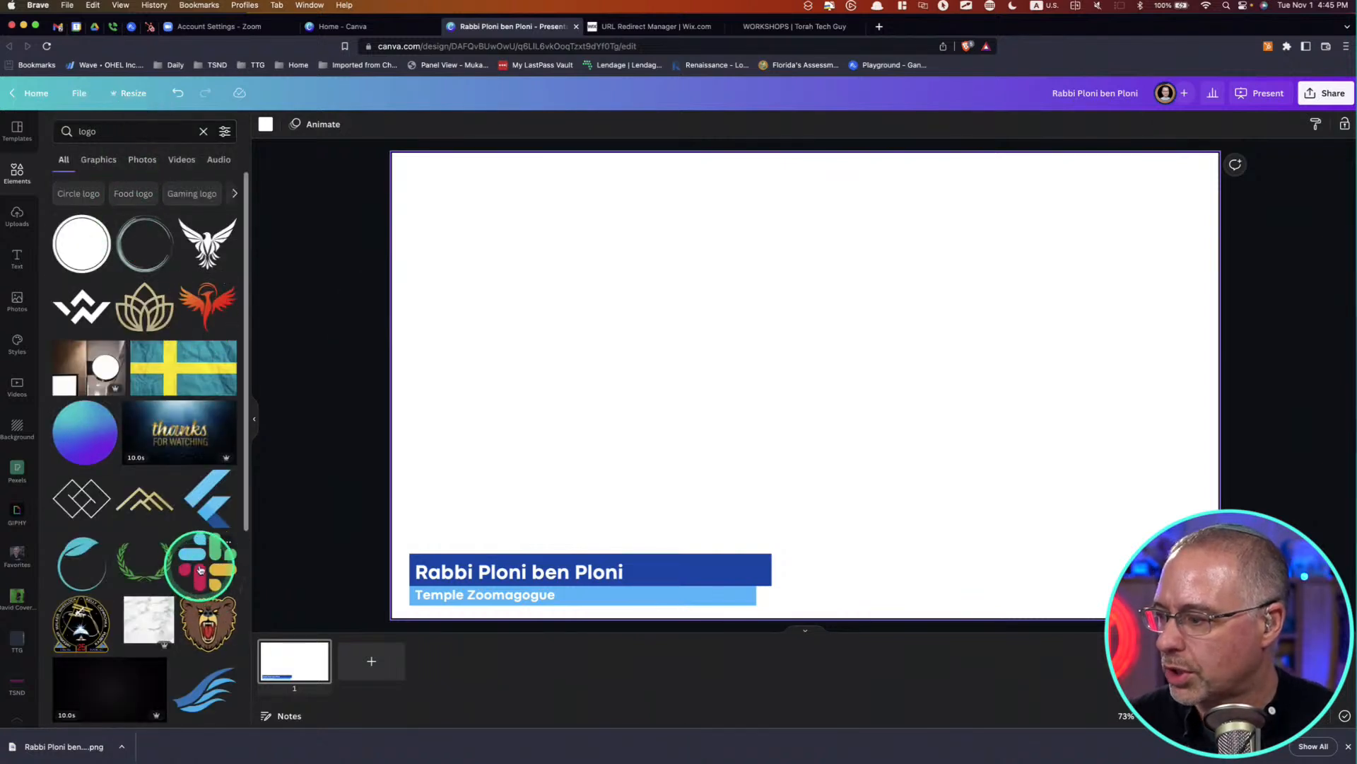
scroll(201, 569, "down", 5)
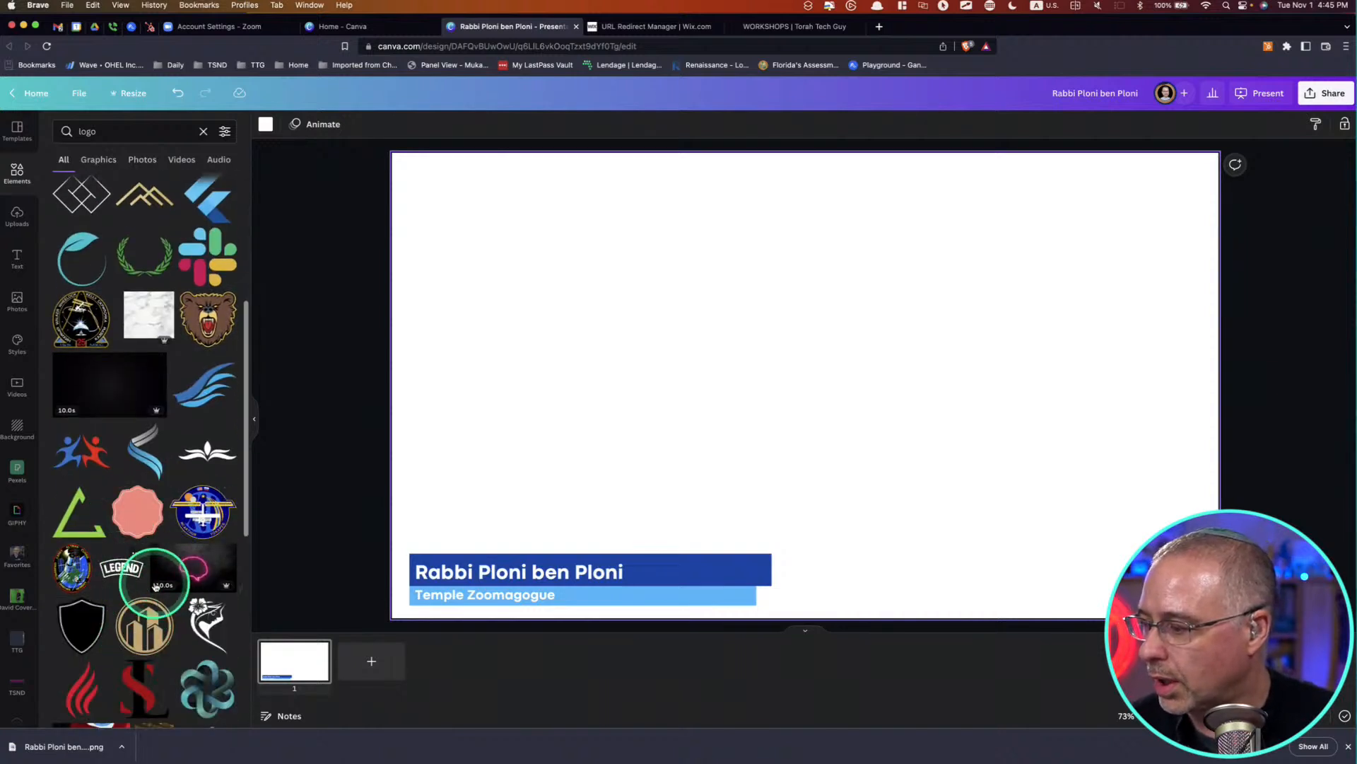
scroll(155, 574, "down", 3)
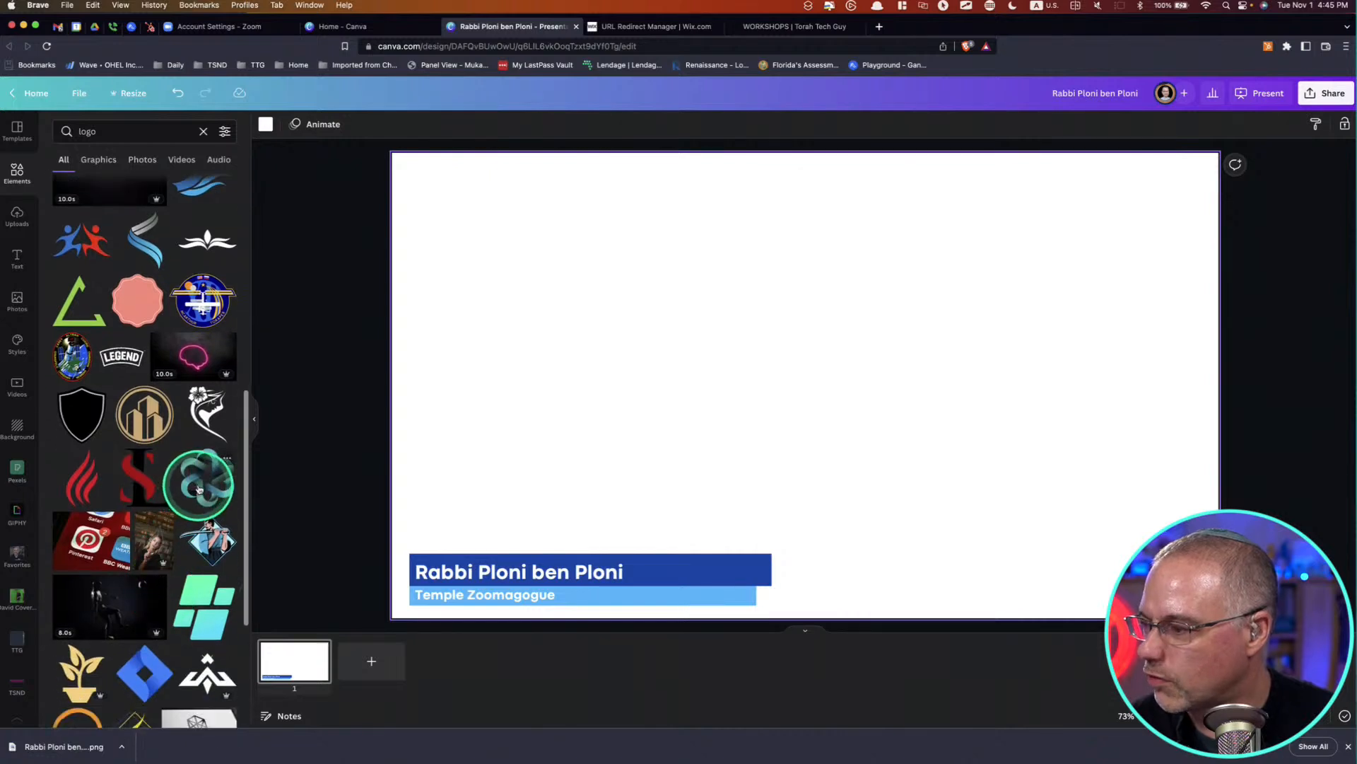
left_click(199, 488)
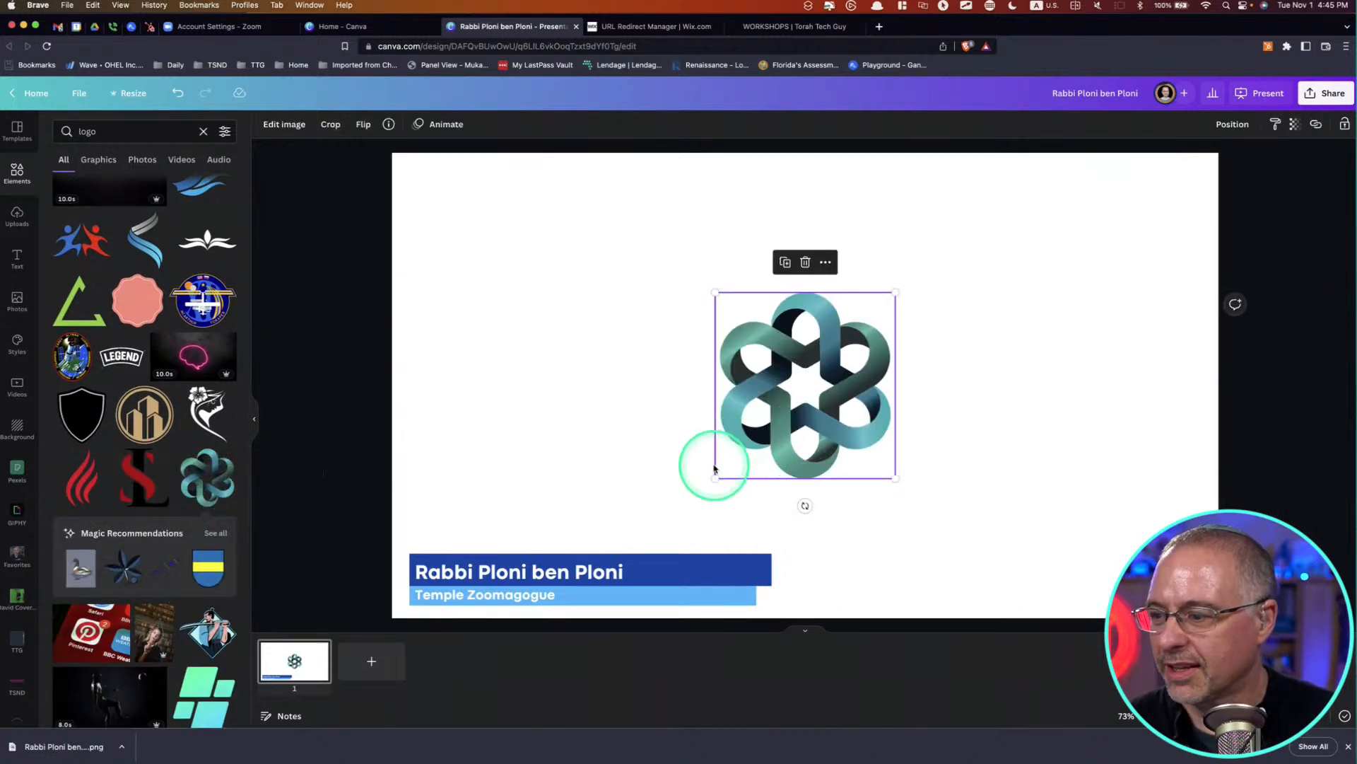
left_click_drag(715, 477, 797, 391)
left_click_drag(859, 345, 1175, 215)
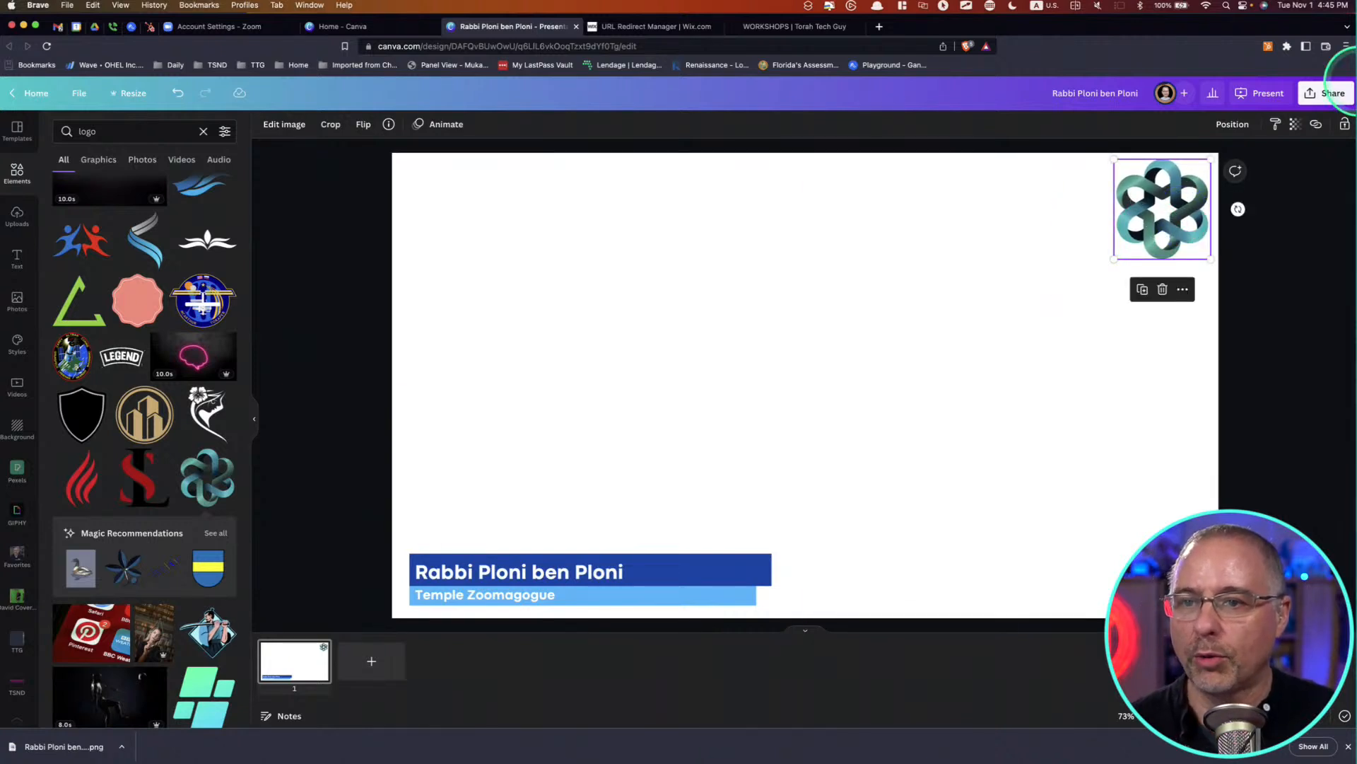
- Download the design as a PNG with a transparent background, saving it to Downloads under the suggested file name
left_click(1320, 95)
left_click(1303, 372)
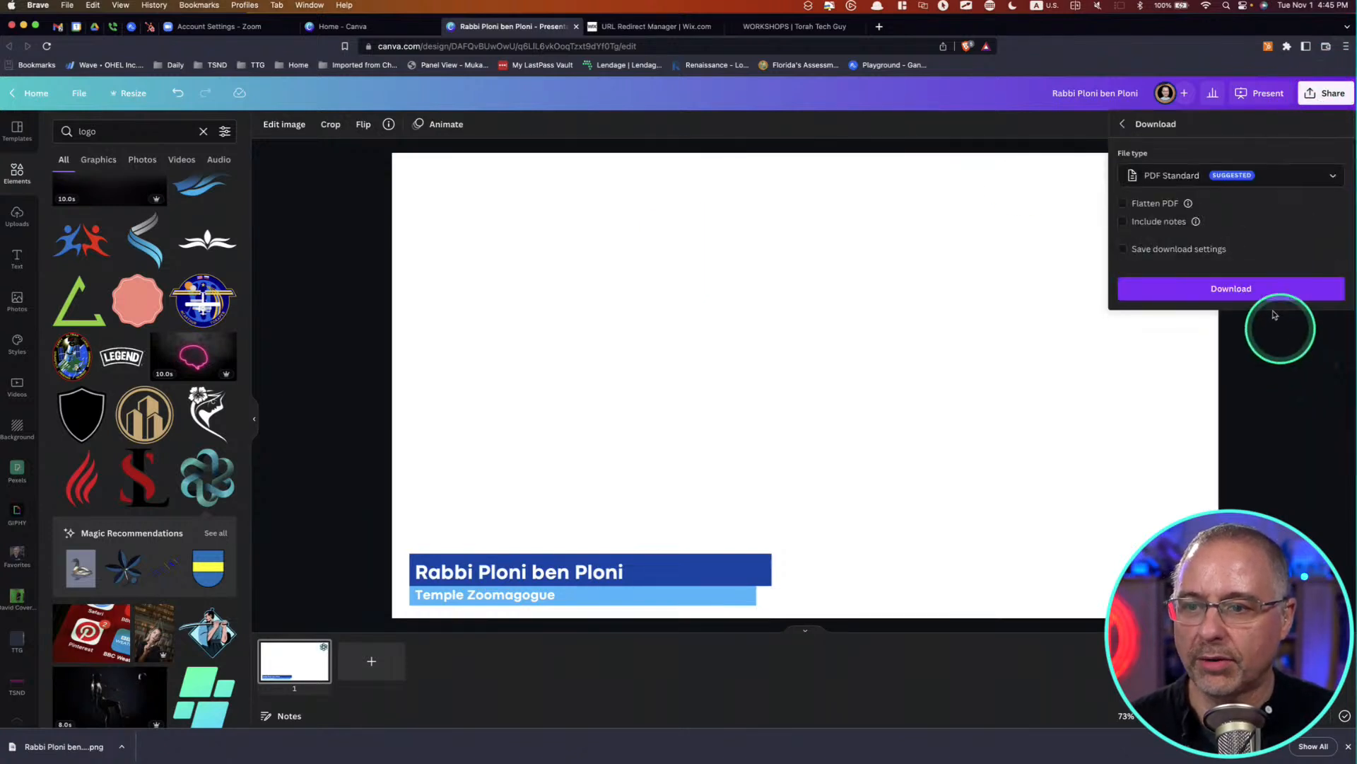
left_click(1229, 177)
left_click(1200, 231)
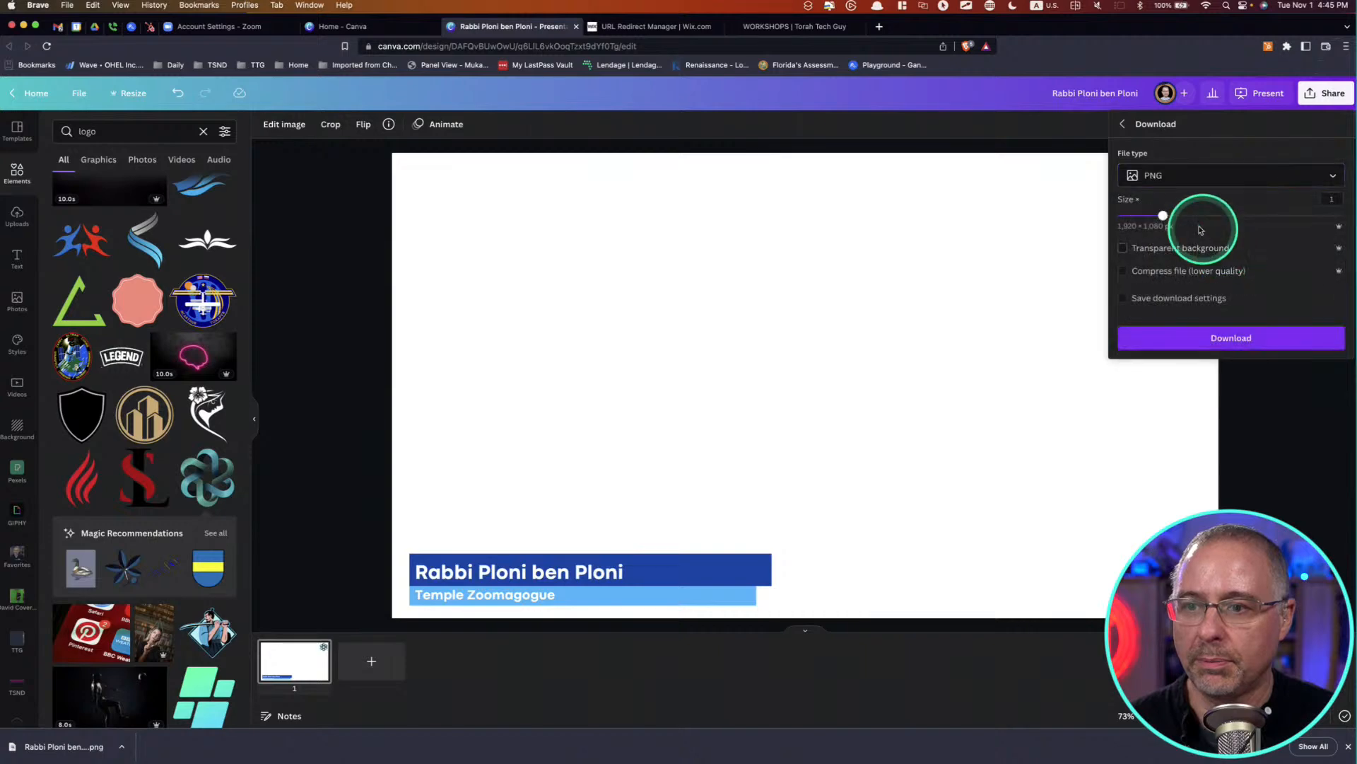
left_click(1209, 330)
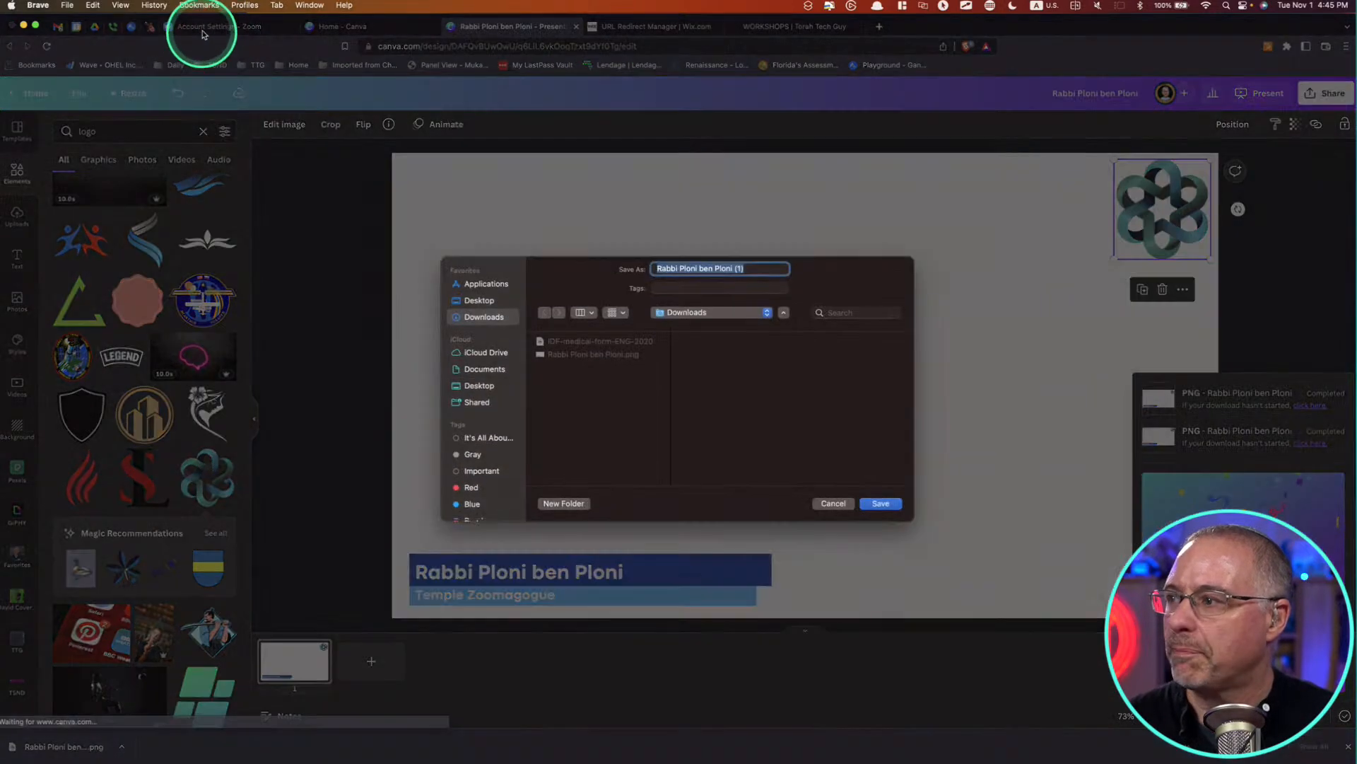
key("Return")
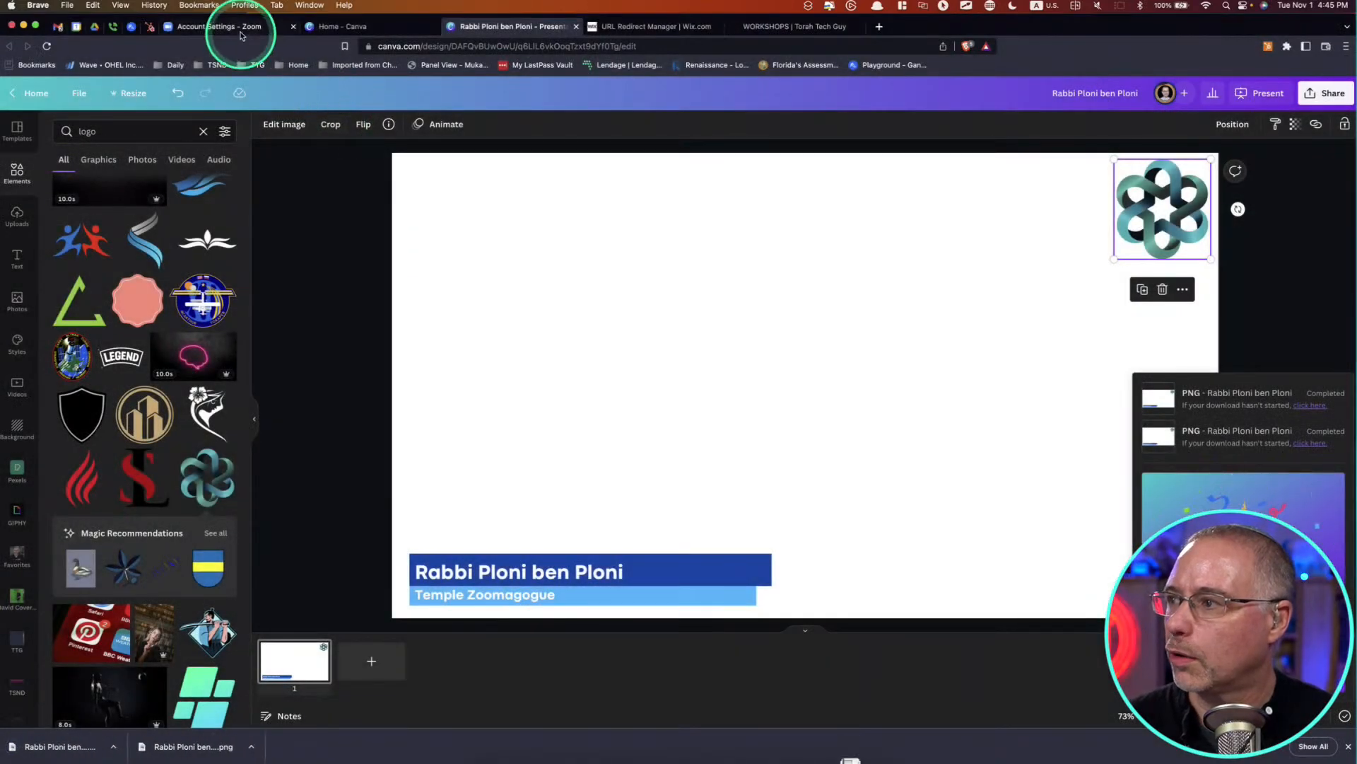
- Switch to the Zoom account settings and delete the TTG filter from the custom video filters
left_click(237, 26)
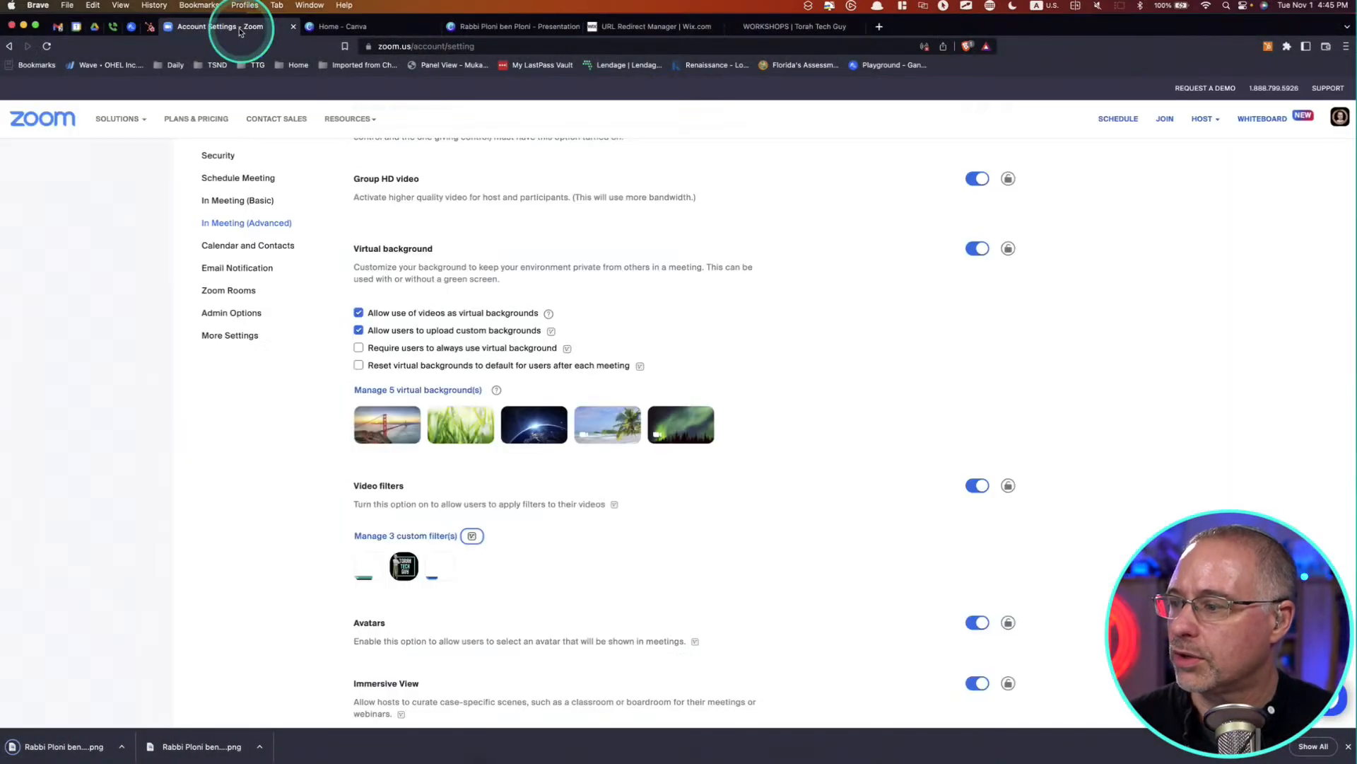
left_click(442, 539)
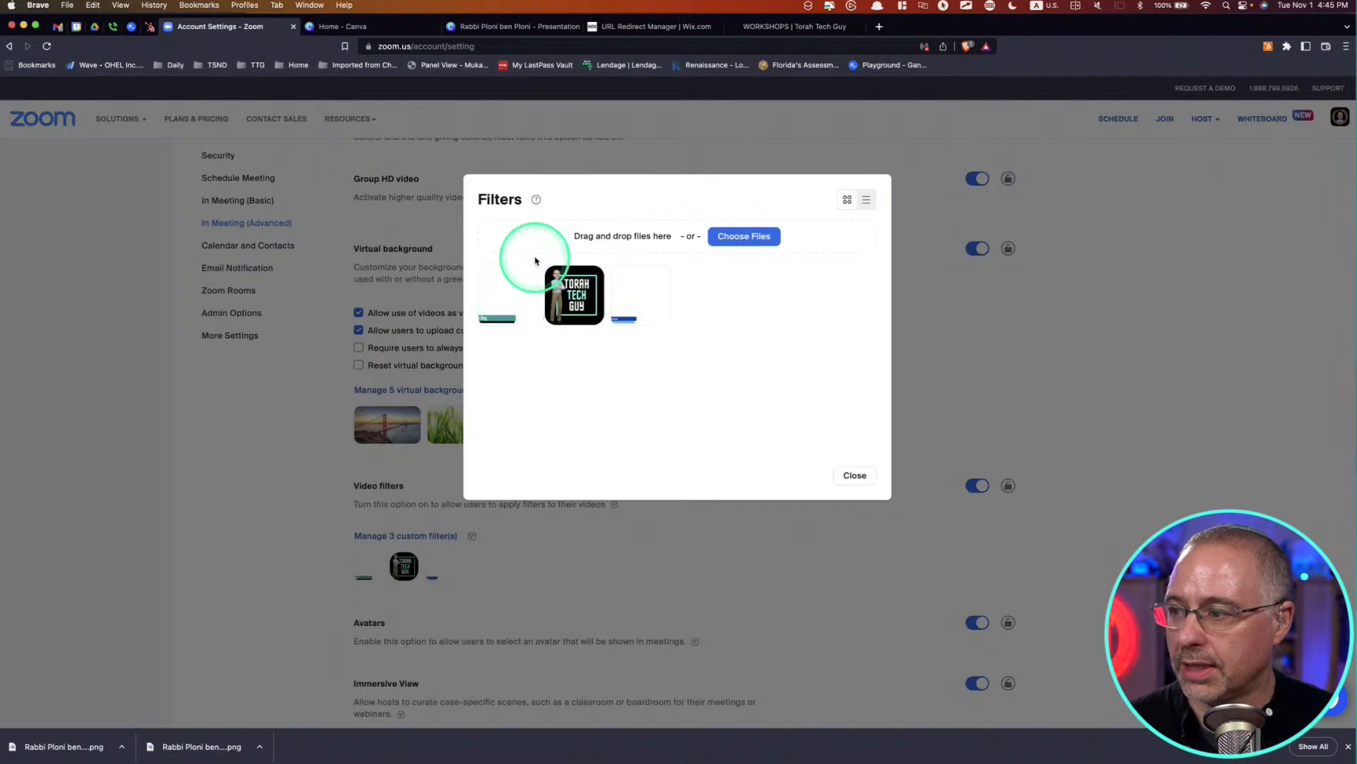
left_click(533, 266)
left_click(754, 427)
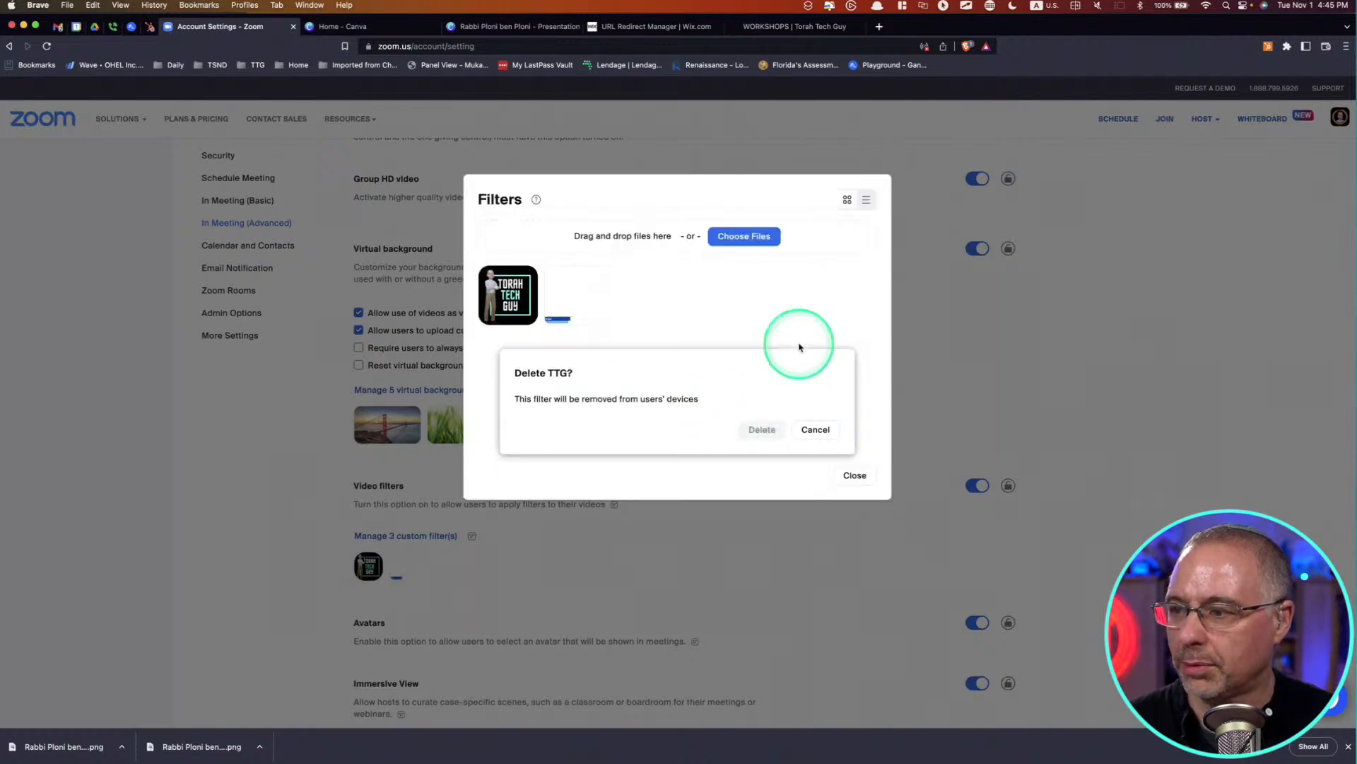
- Upload the newly downloaded PNG with the logo as a custom video filter, keeping its desktop placement
left_click(743, 242)
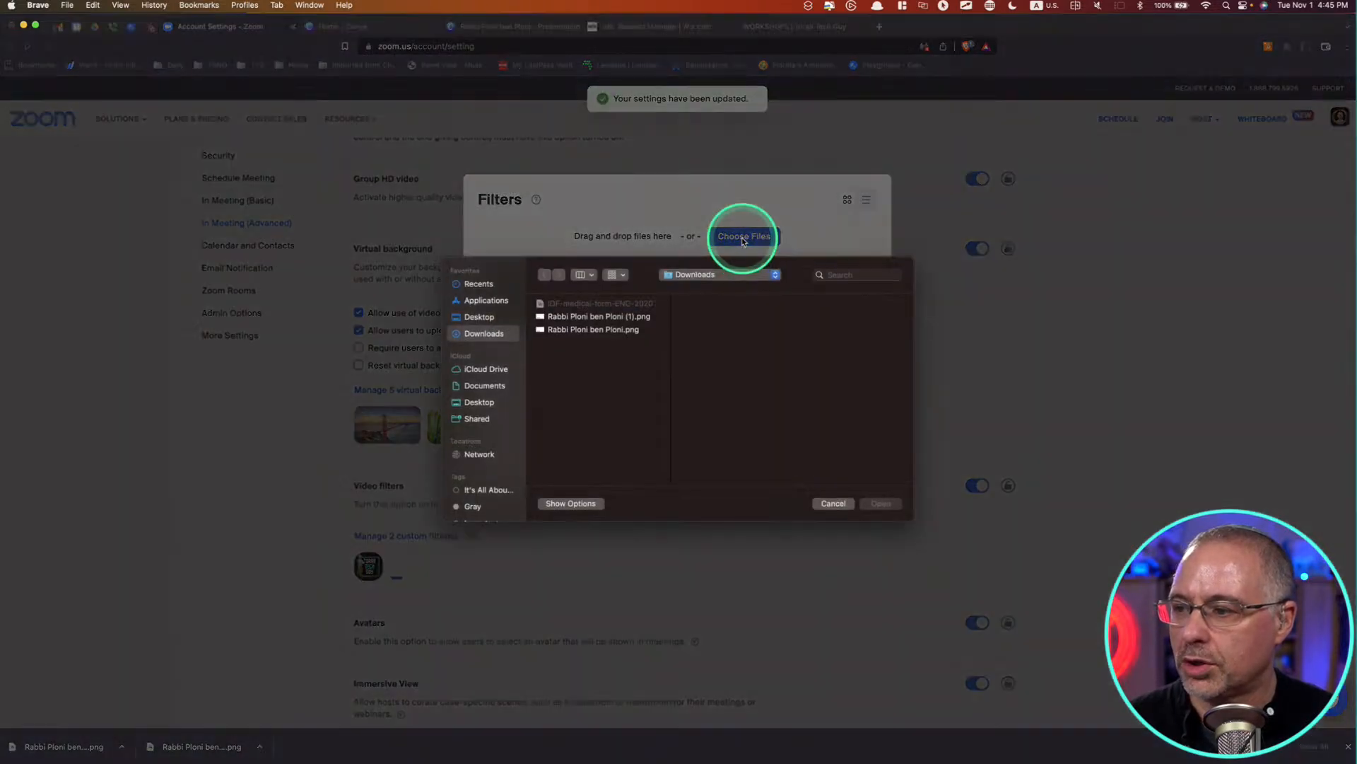
left_click(623, 317)
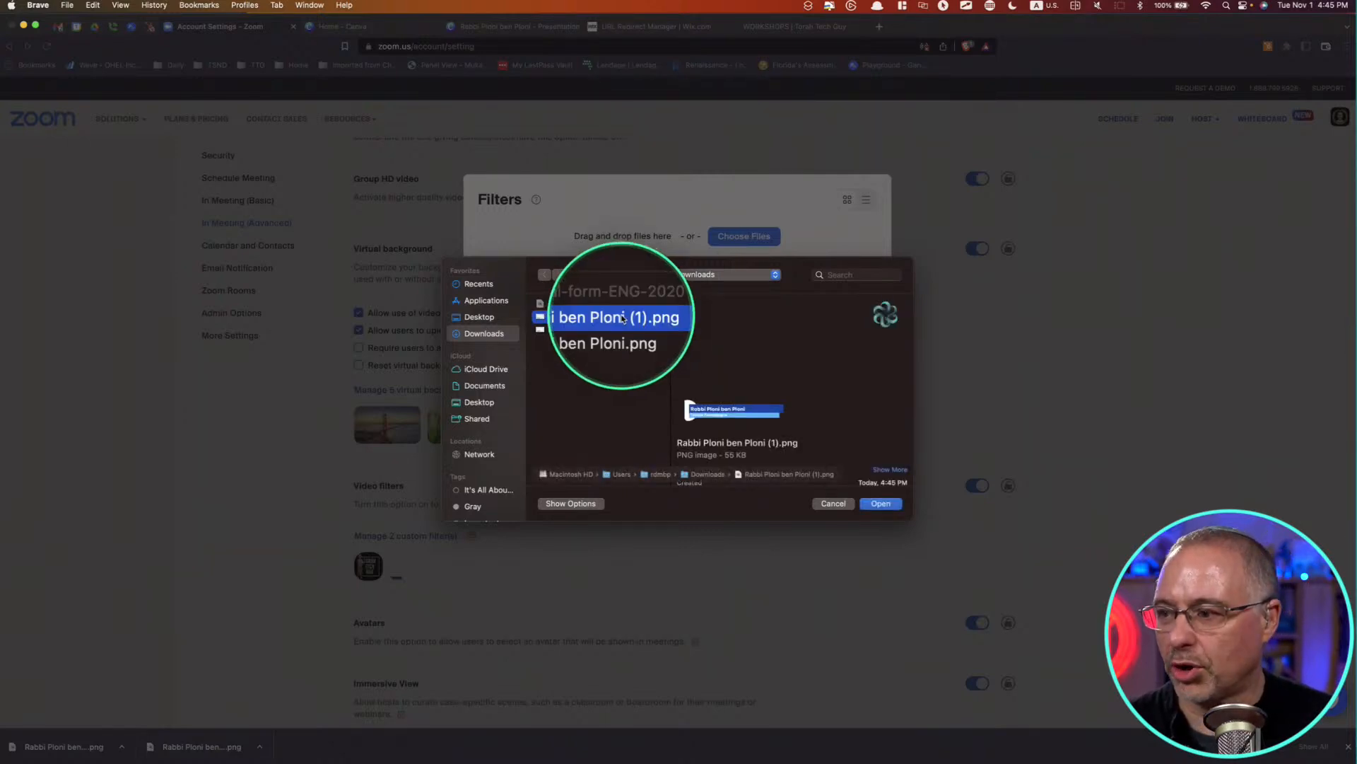
double_click(622, 317)
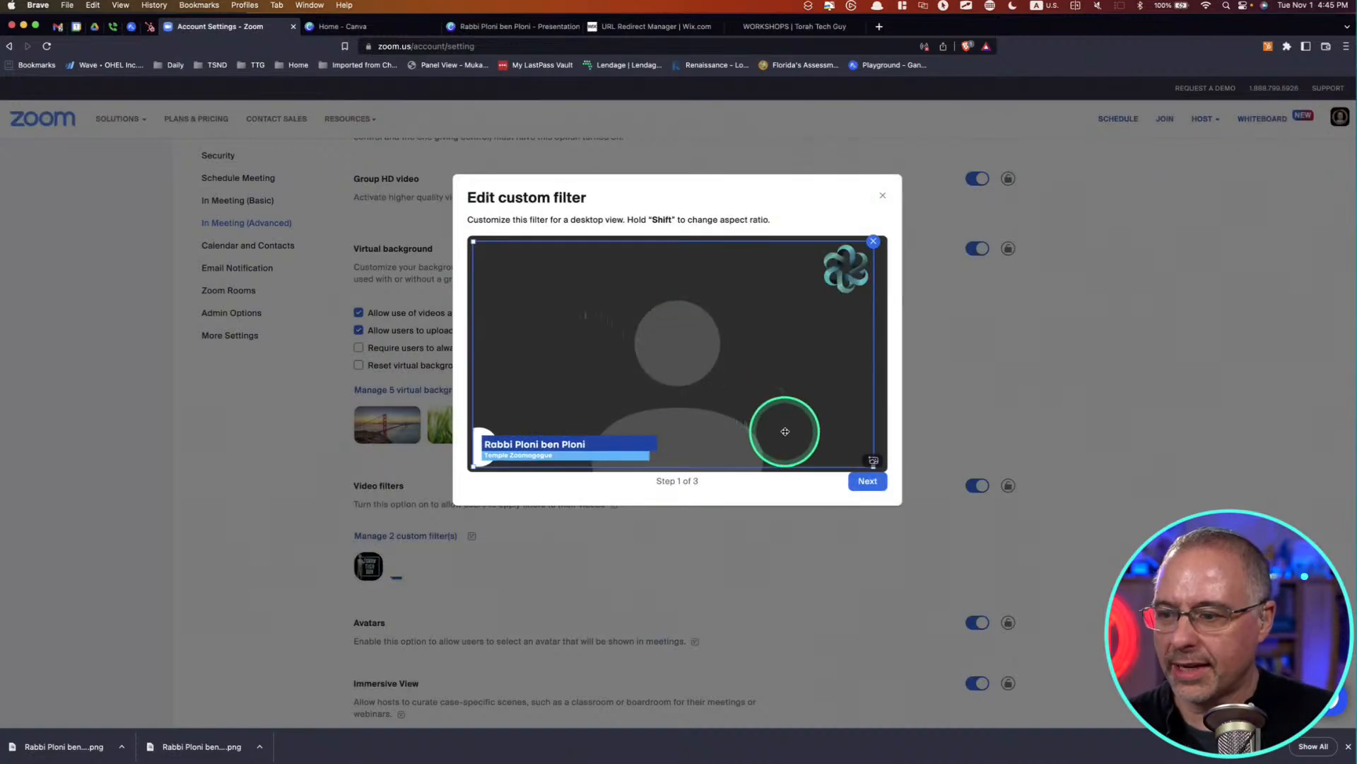
left_click(866, 482)
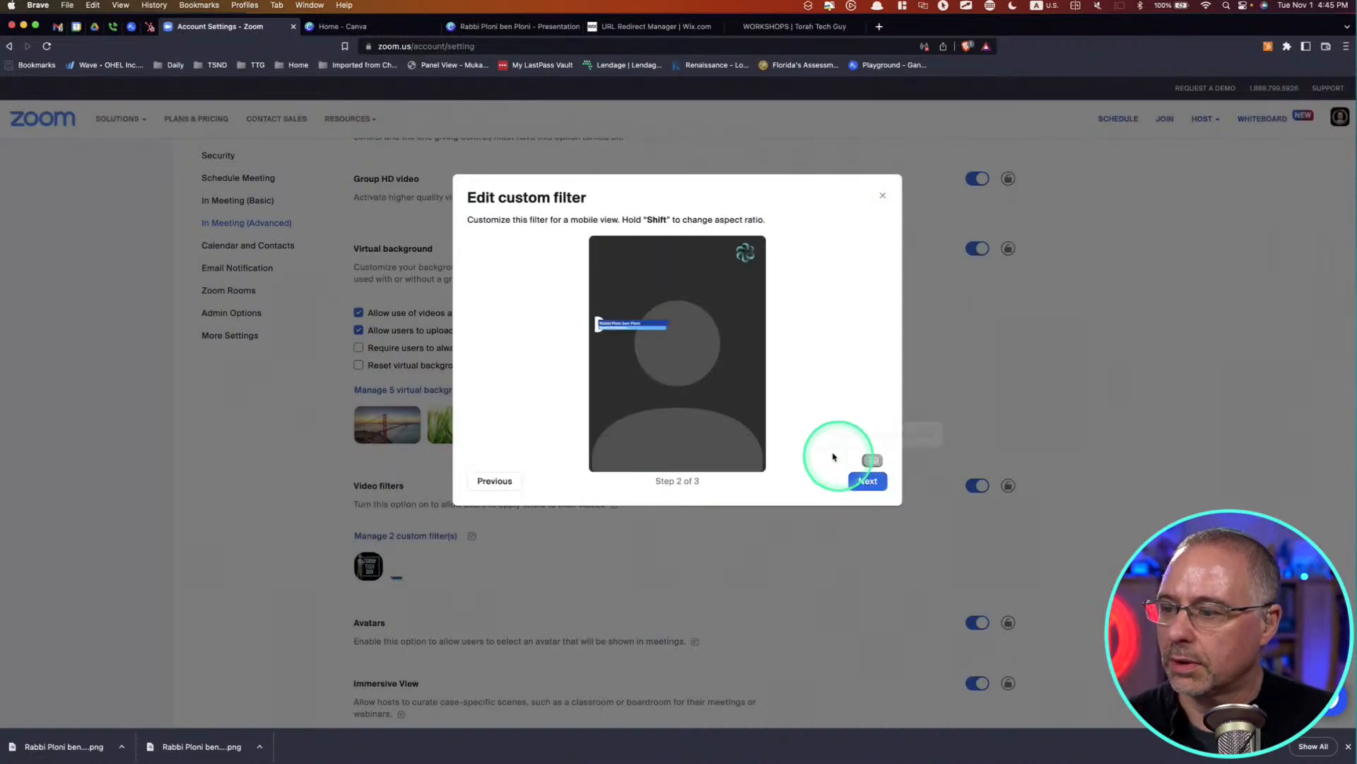
- Fit the graphic across the full width at the bottom of the mobile view and save the filter under its suggested name
left_click_drag(636, 314, 631, 451)
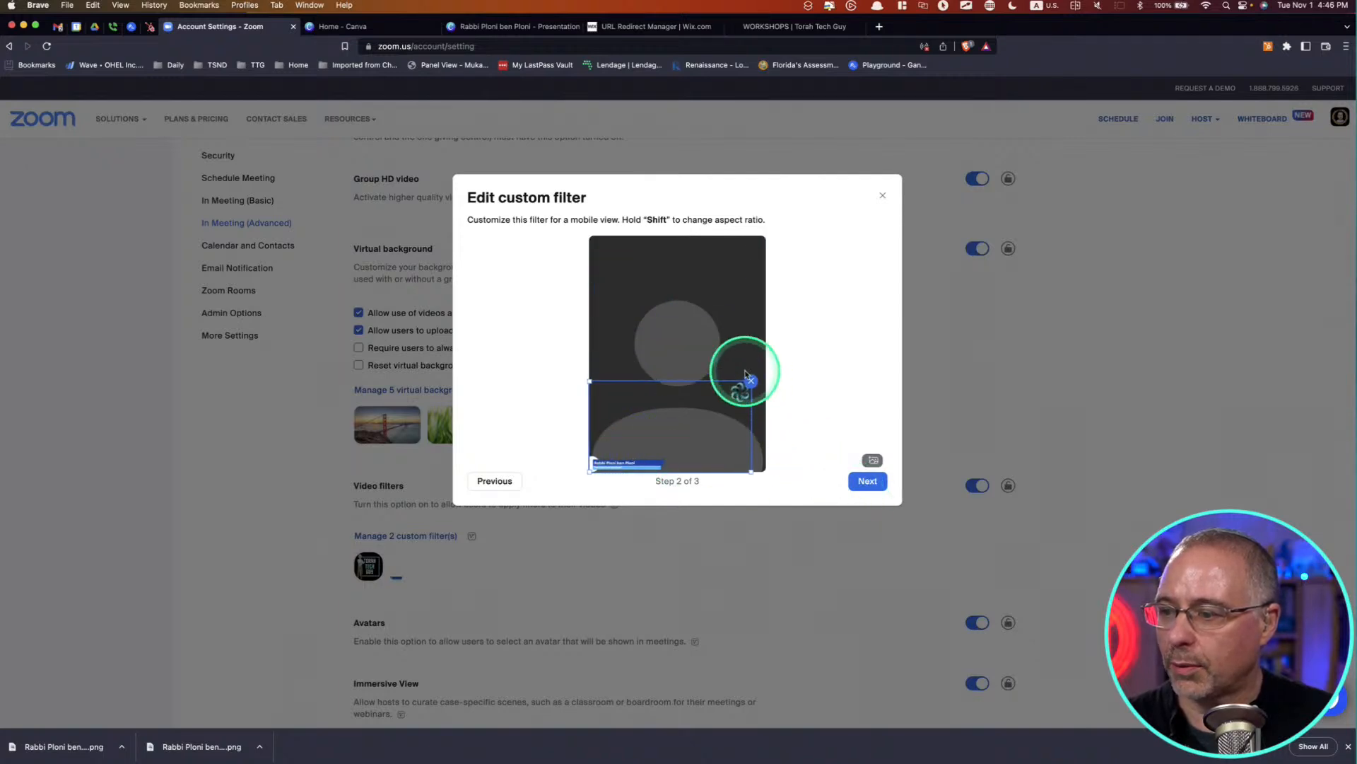
mouse_move(743, 430)
left_mouse_down()
mouse_move(743, 391)
mouse_move(755, 425)
left_mouse_up()
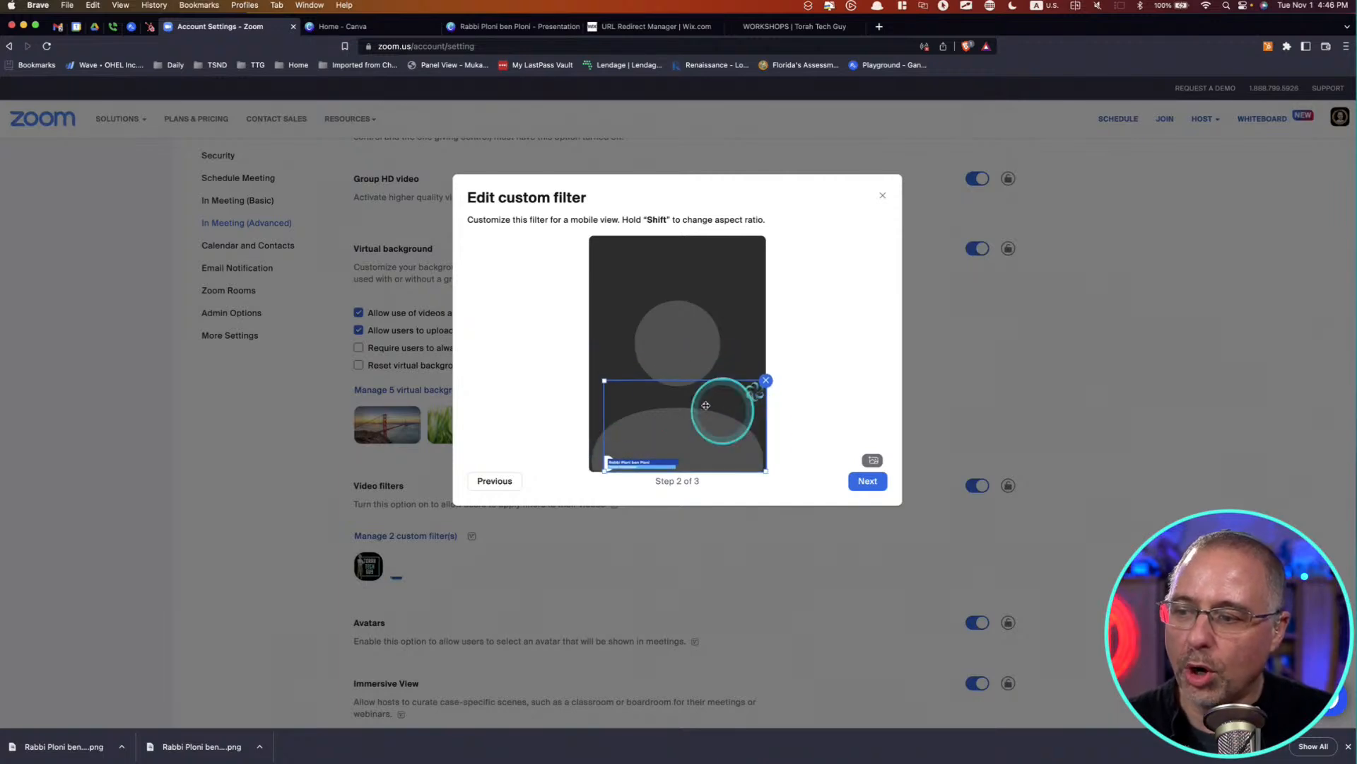
left_click_drag(606, 379, 601, 375)
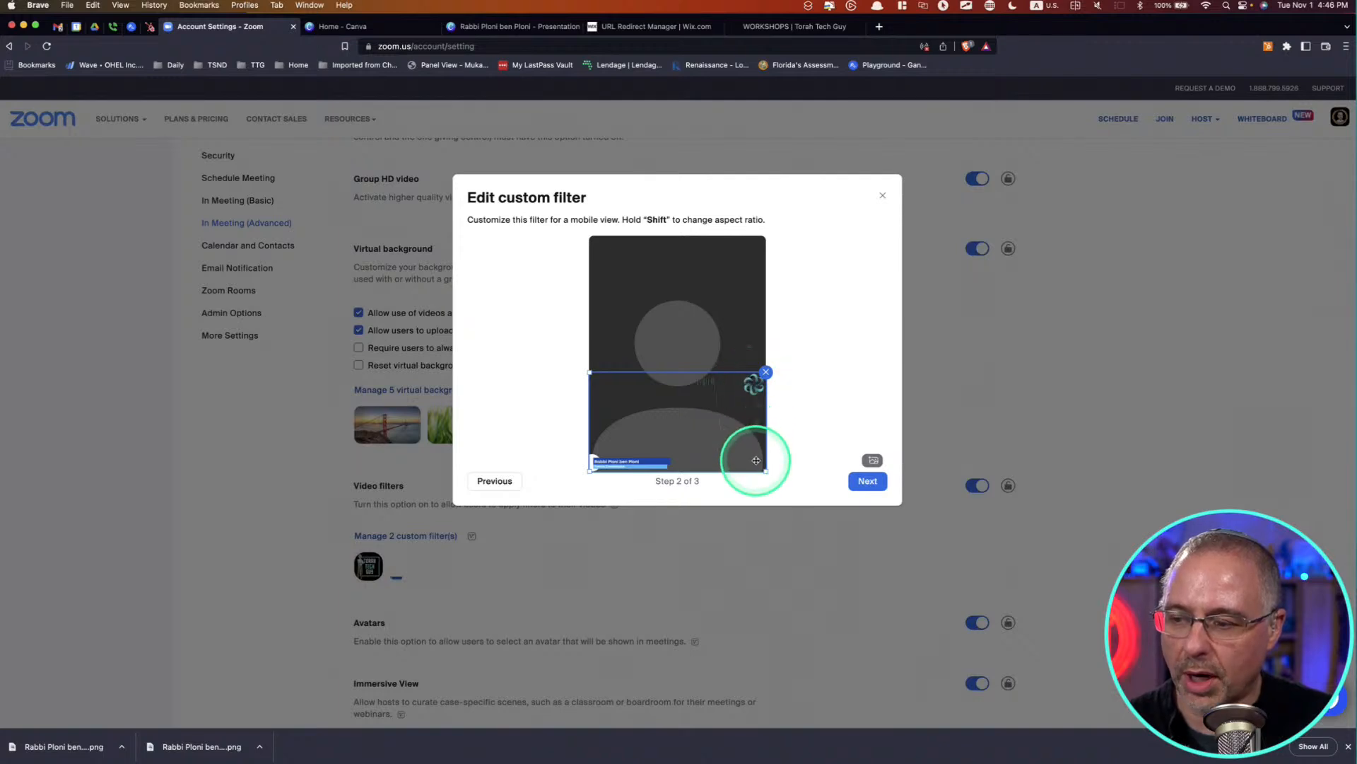
left_click(866, 480)
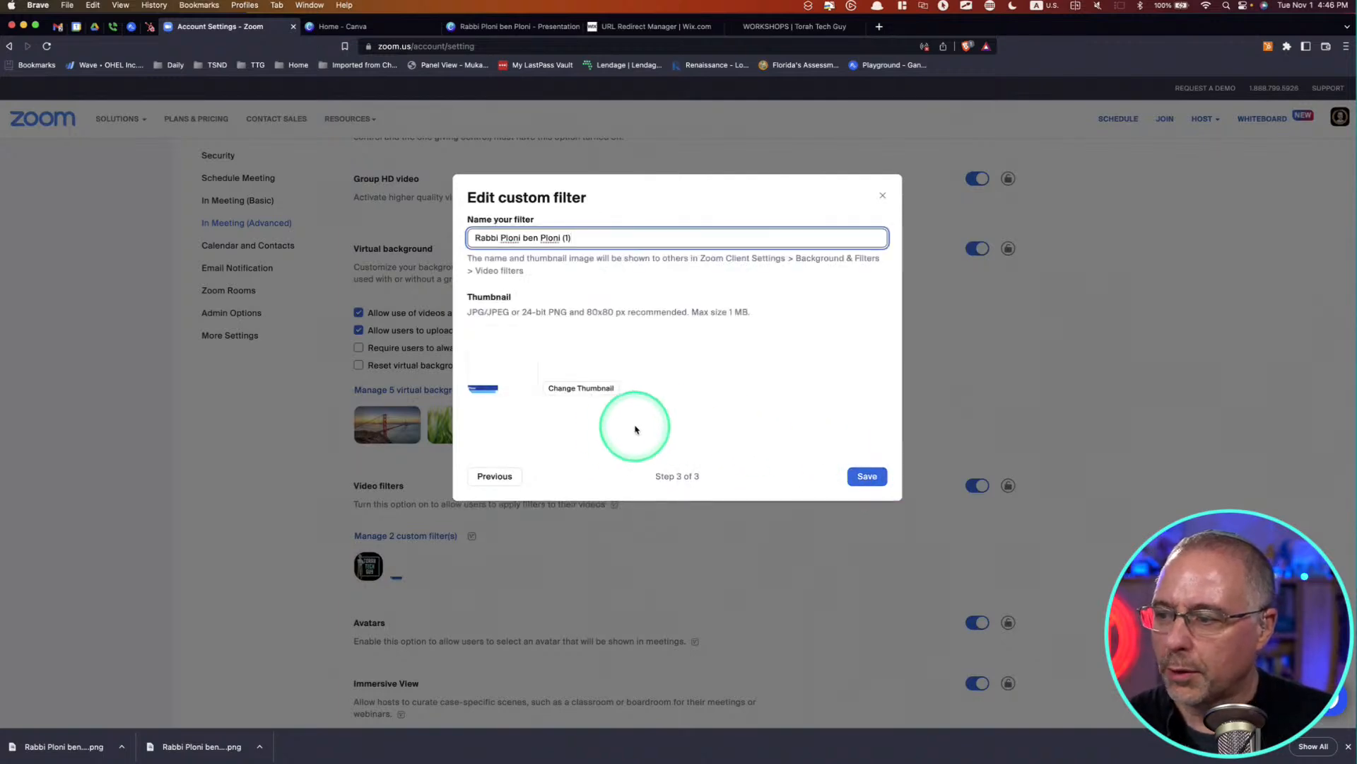
left_click(869, 477)
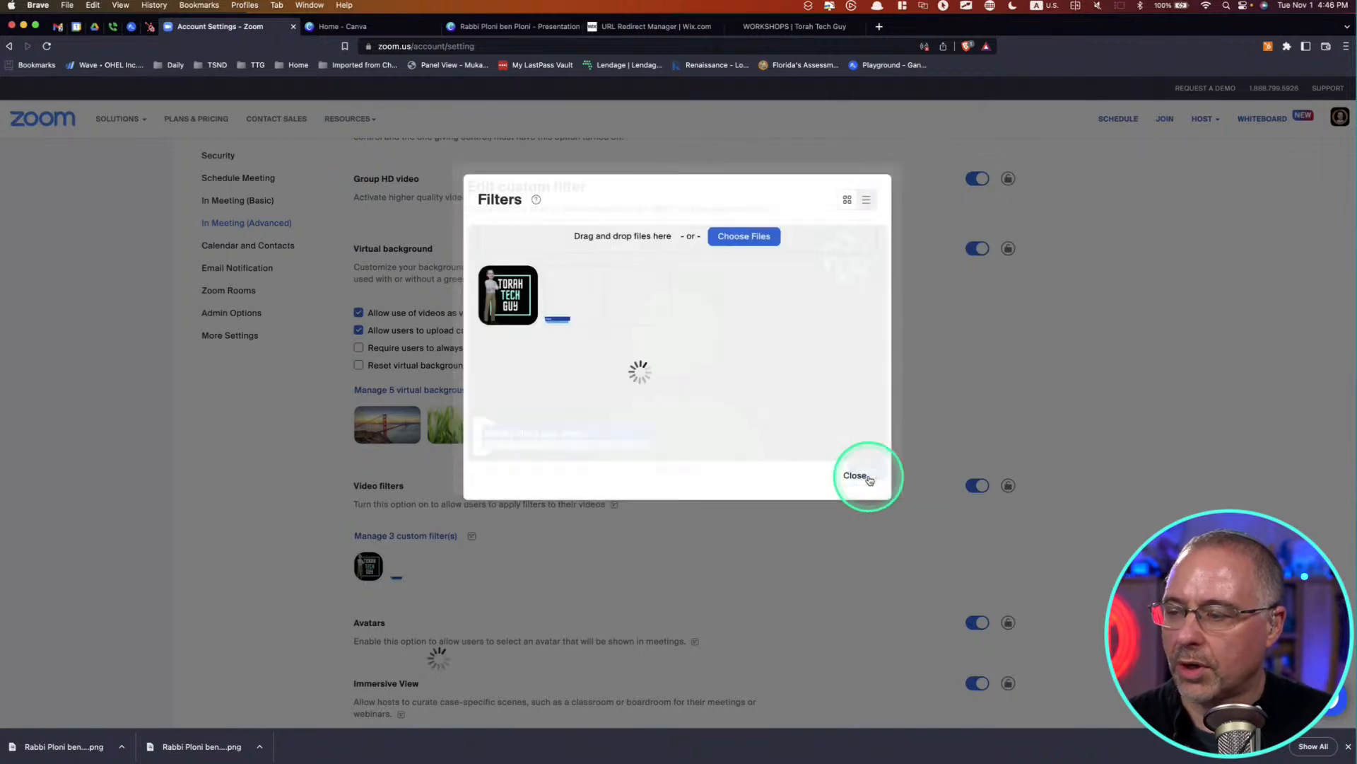
- Switch to the Zoom meeting, apply the new lower-third filter with the logo, and close the settings
key("super+Tab")
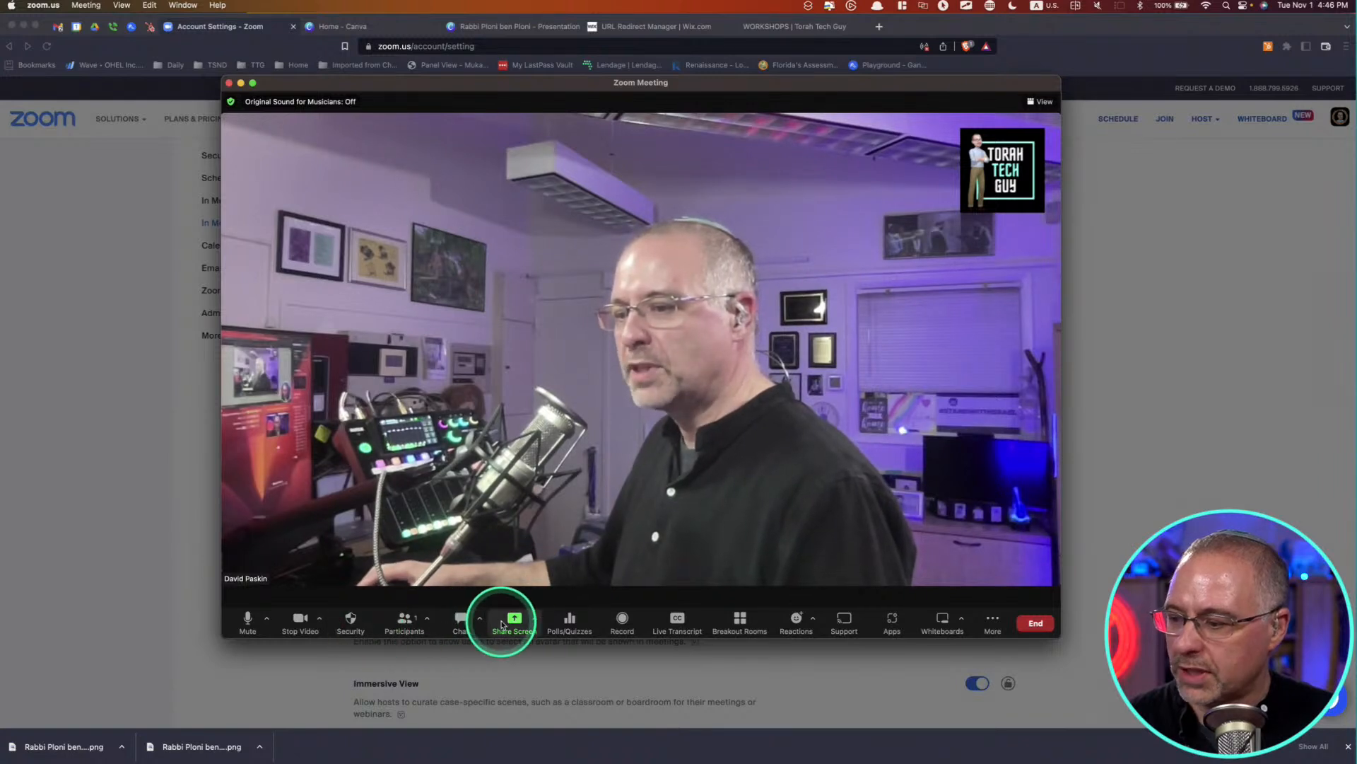
left_click(319, 622)
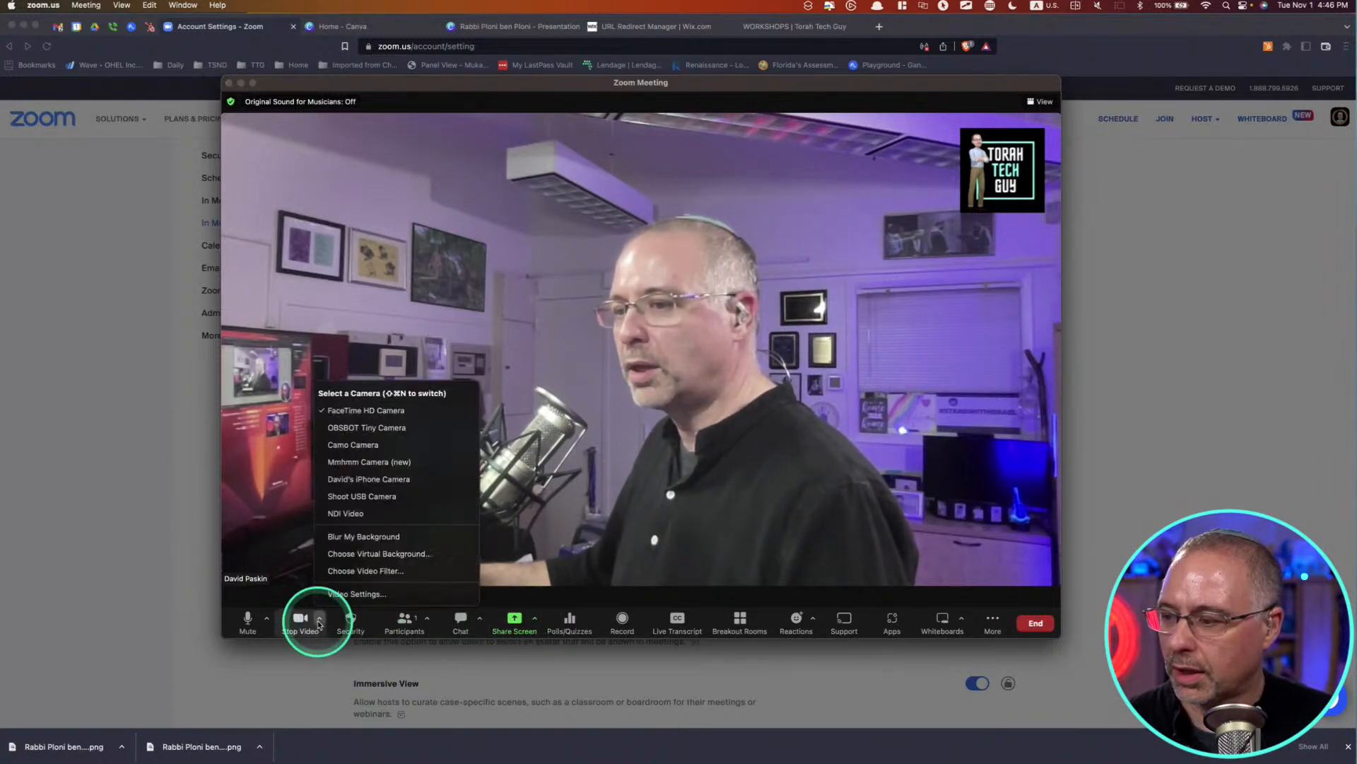
left_click(360, 577)
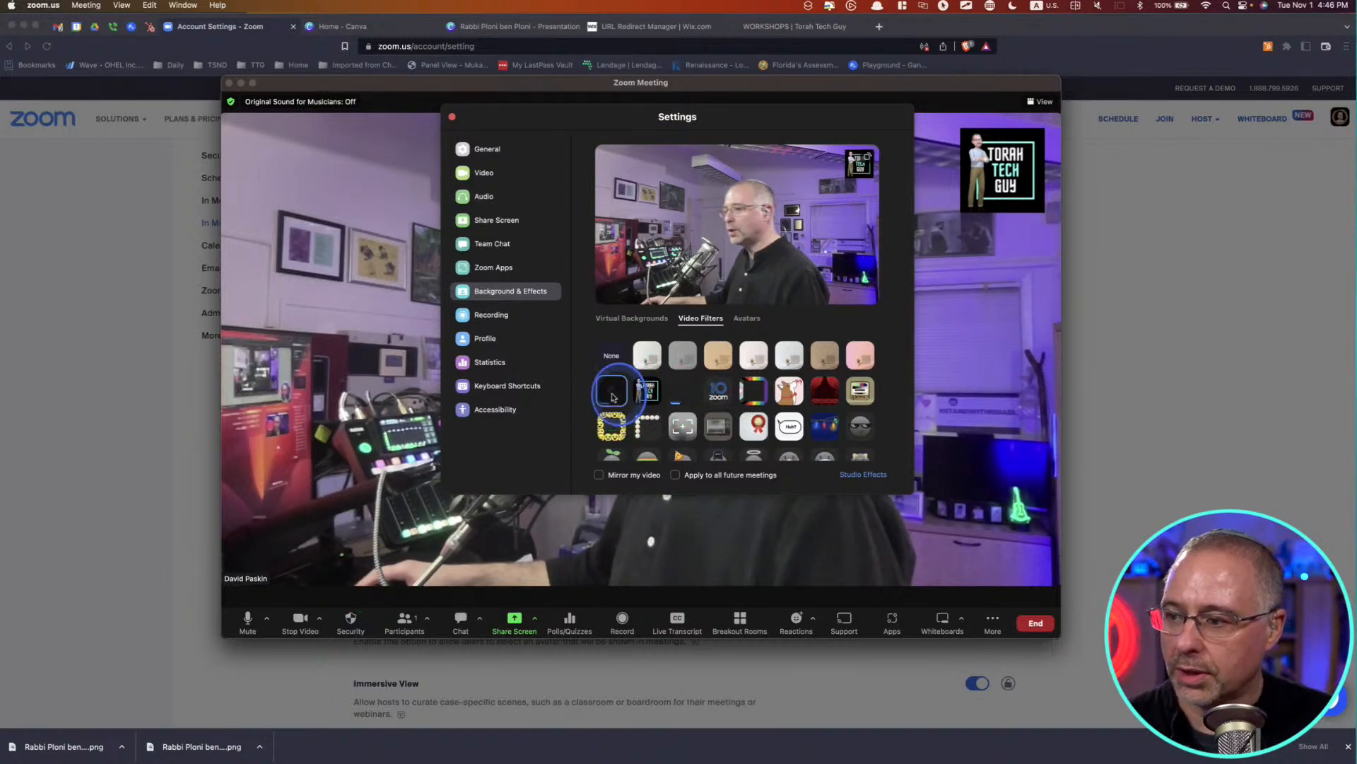
left_click(451, 118)
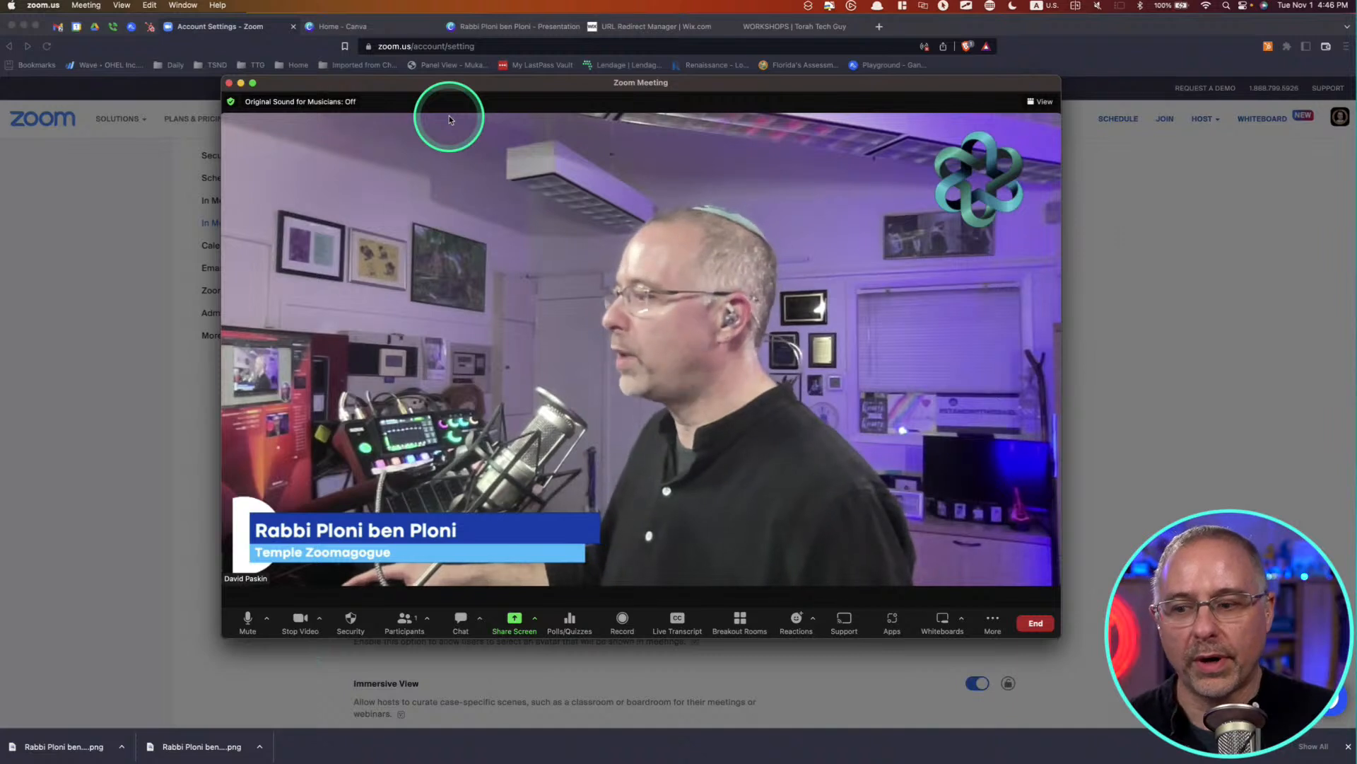
left_click(448, 117)
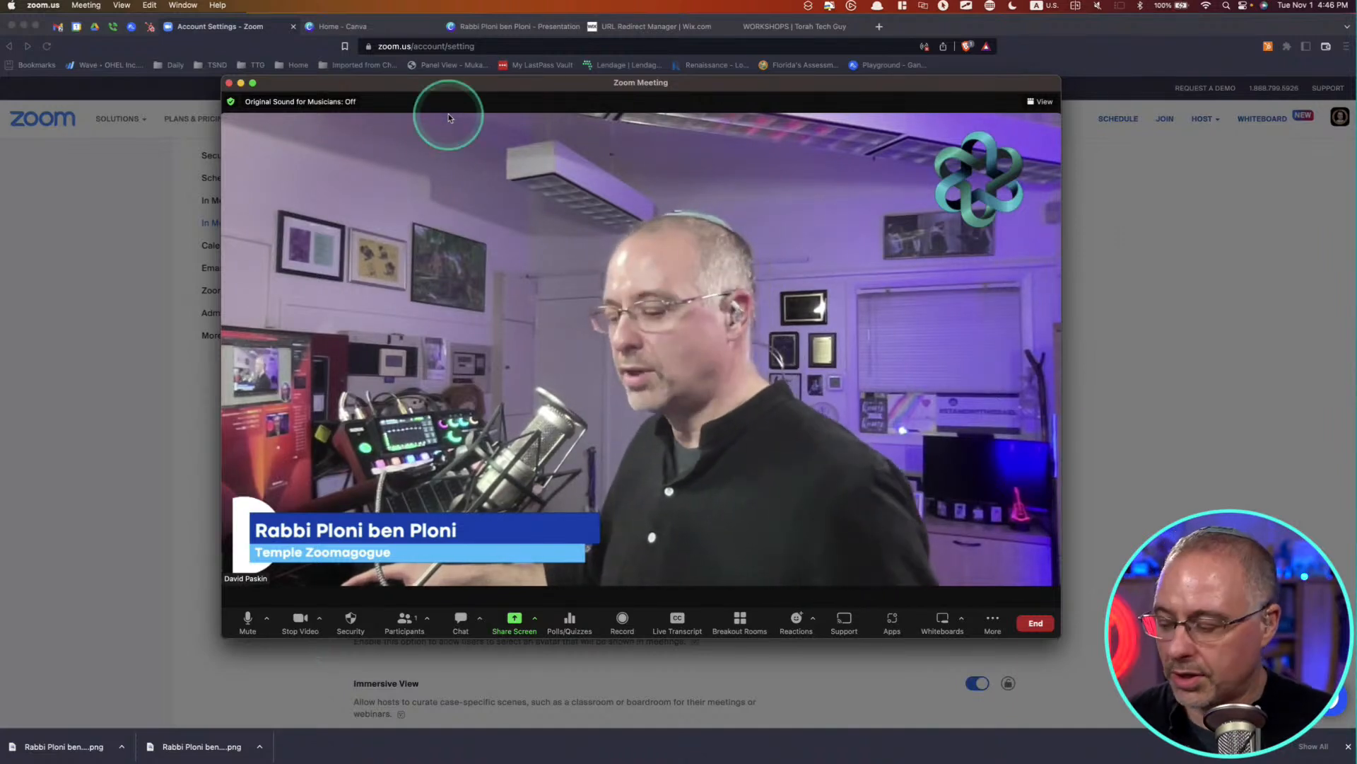